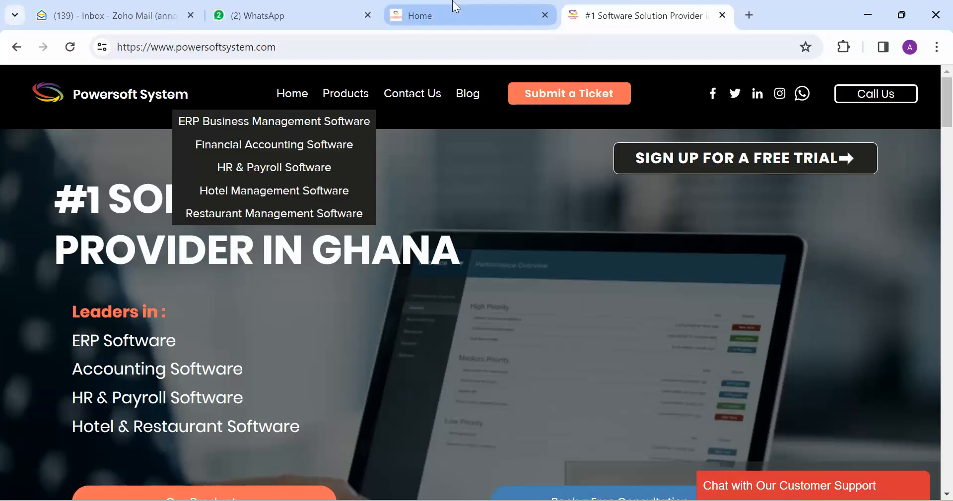
Switch to the ERPNext demo home page and search for "app".
left_click(454, 9)
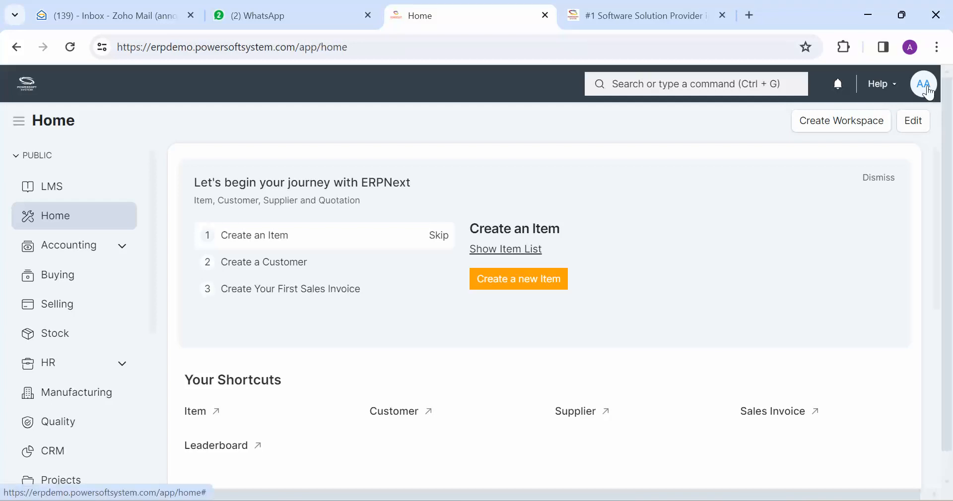
left_click(619, 89)
type("app")
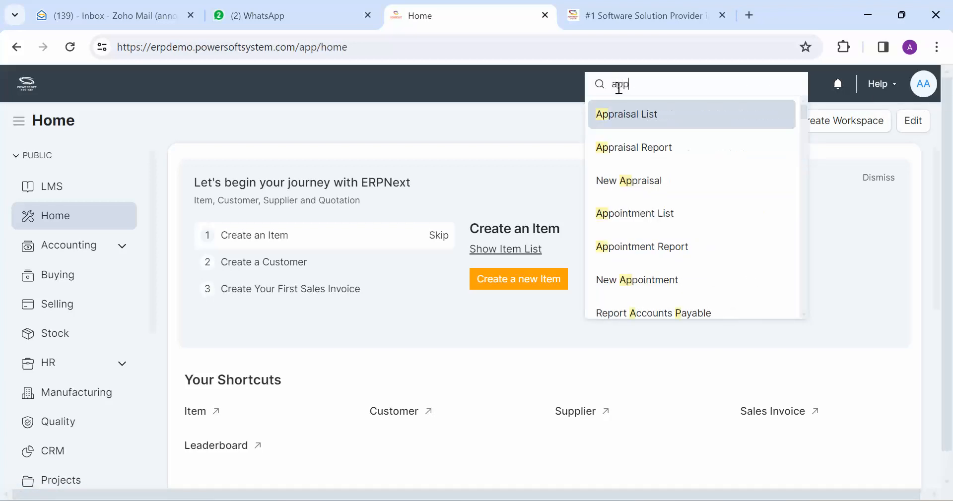
Expand the HR module among the public workspaces and open its Performance workspace.
scroll(160, 323, "down", 4)
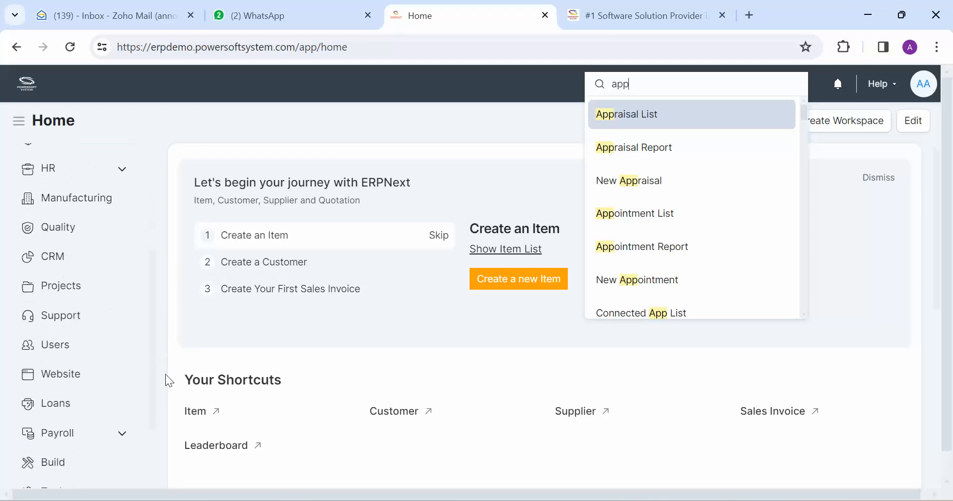
scroll(164, 348, "up", 2)
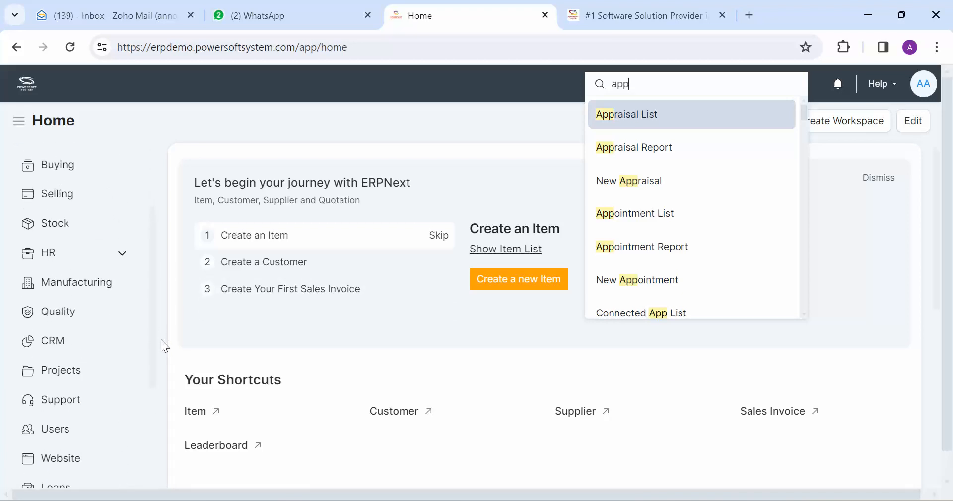
scroll(161, 339, "down", 3)
scroll(155, 407, "down", 1)
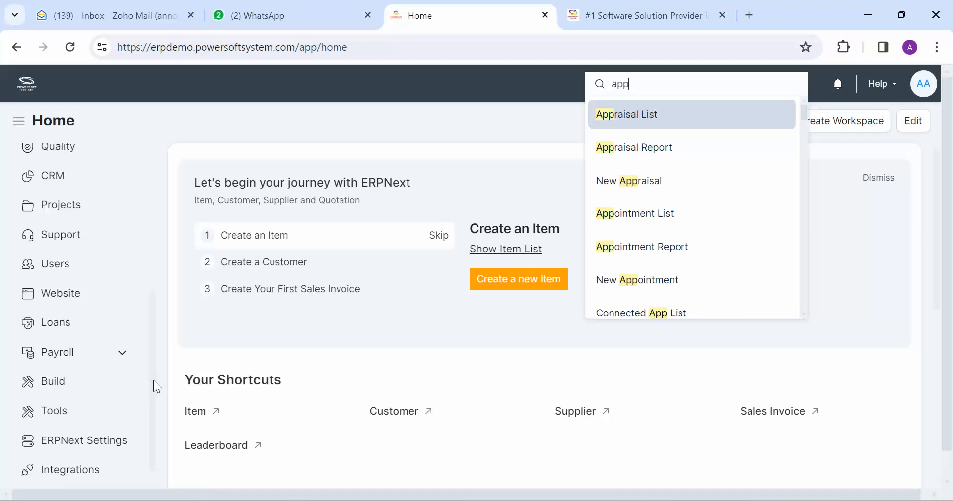
scroll(151, 347, "up", 5)
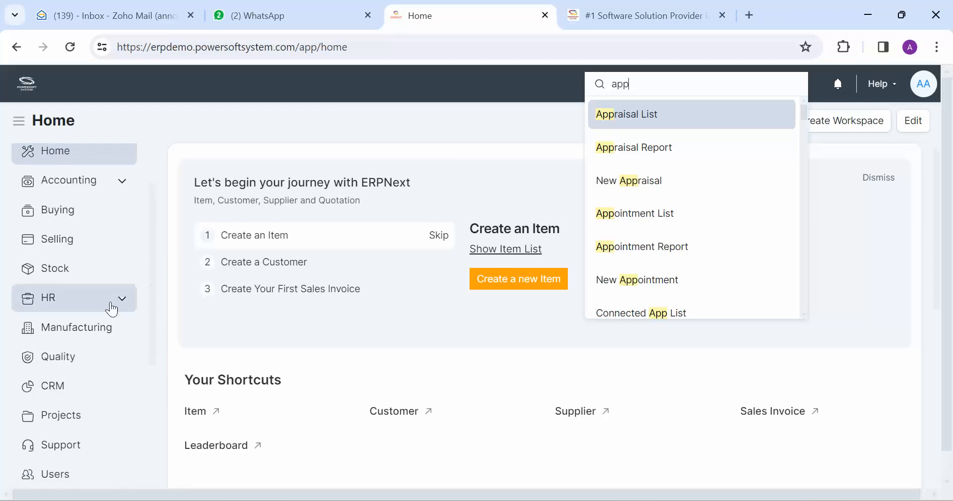
left_click(110, 304)
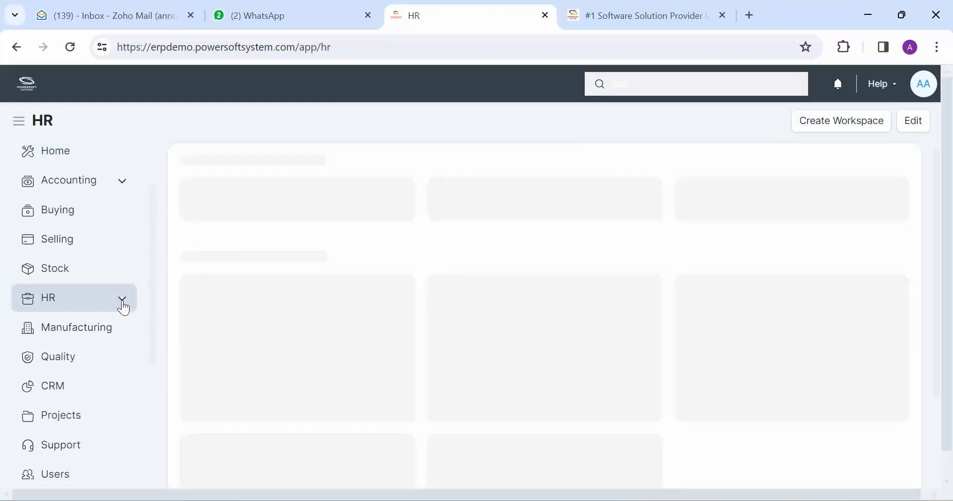
left_click(122, 301)
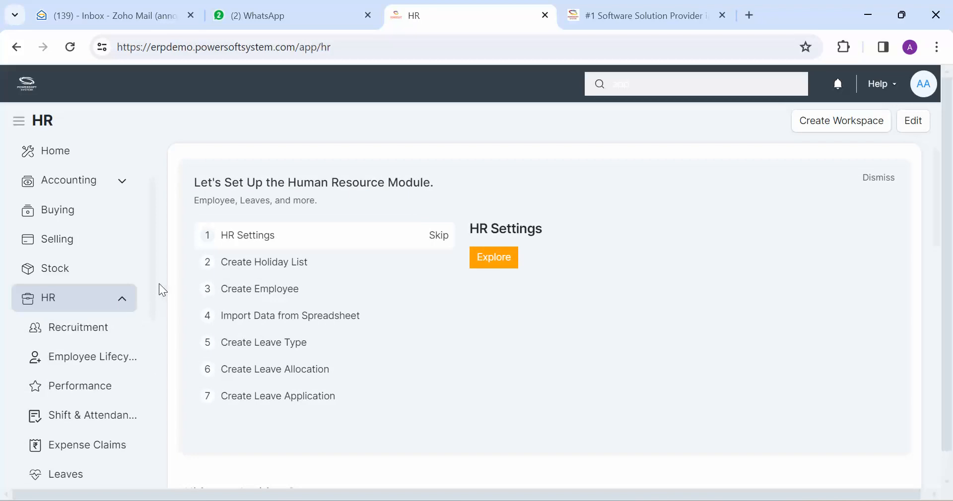
scroll(152, 297, "down", 2)
left_click(102, 296)
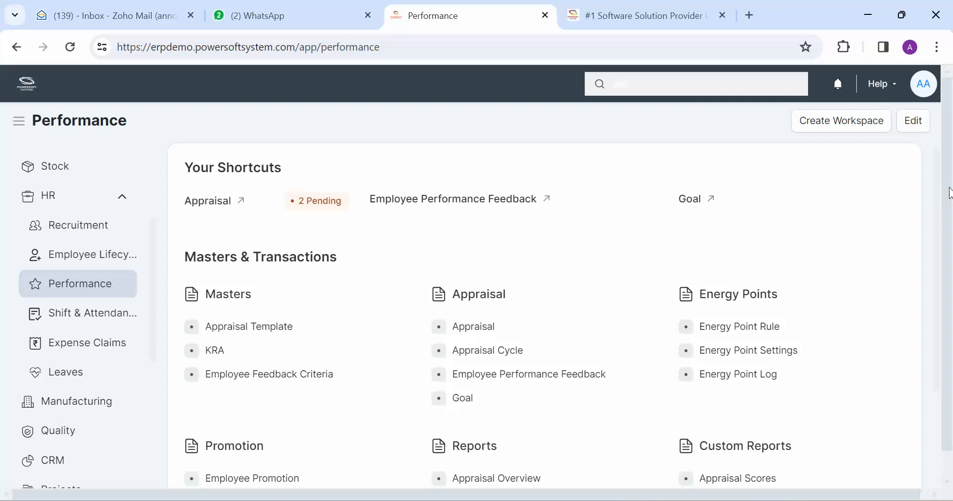
Open the 2024 - Q1 record from the Appraisal Cycle list.
scroll(948, 193, "down", 1)
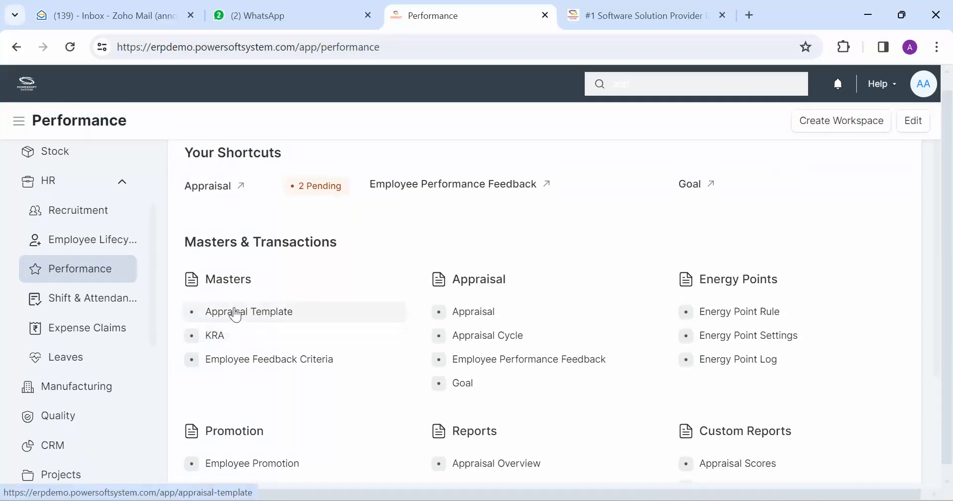
left_click(503, 343)
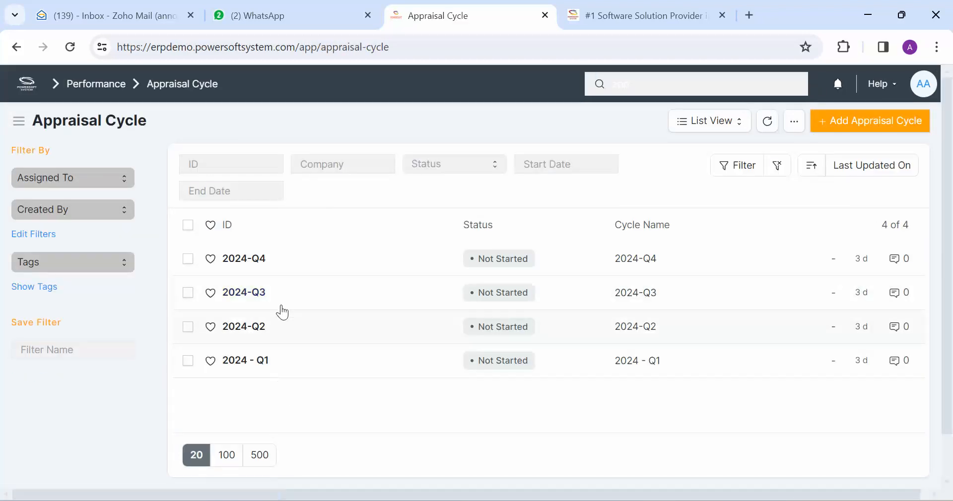
left_click(244, 366)
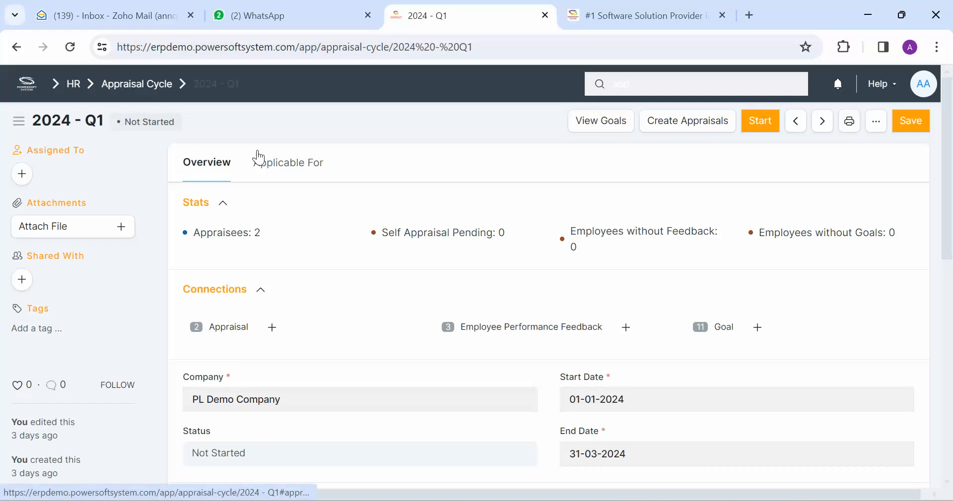
Review the appraisal cycle's company, start and end dates, and the available KRA evaluation methods.
left_click_drag(952, 175, 952, 267)
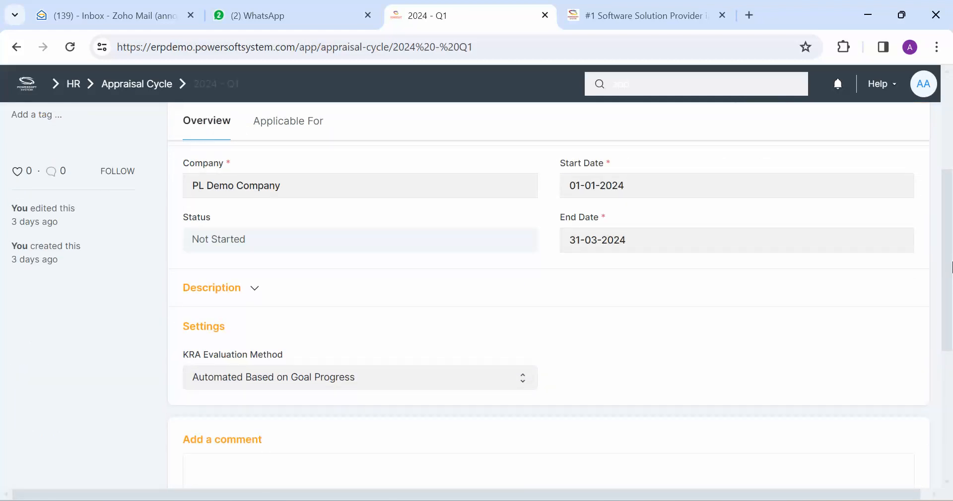
left_click(288, 380)
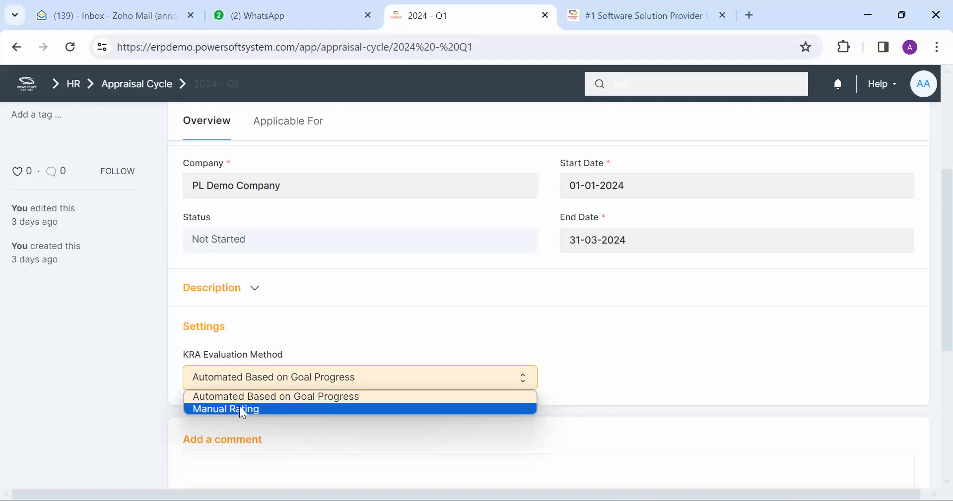
left_click(163, 382)
scroll(546, 248, "up", 5)
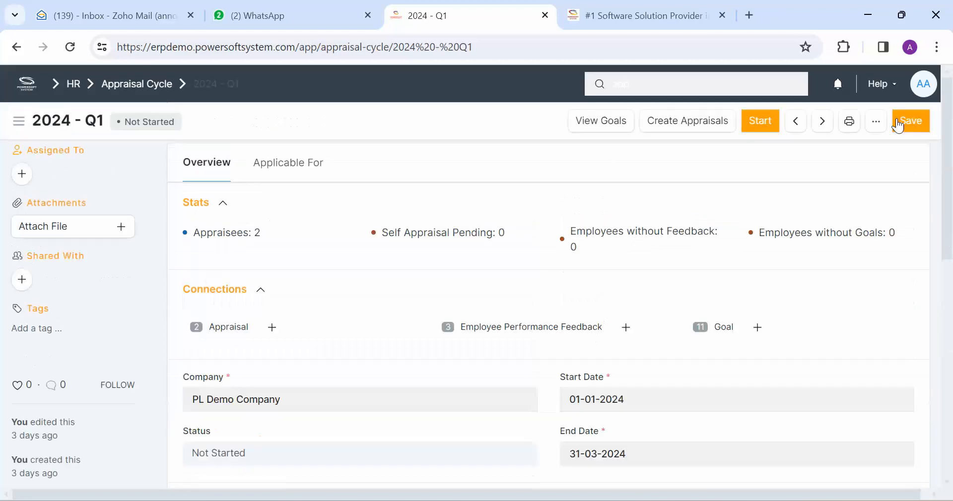
View who the appraisal cycle is applicable for, expanding the branch, designation and department filters above the employee table.
left_click(287, 168)
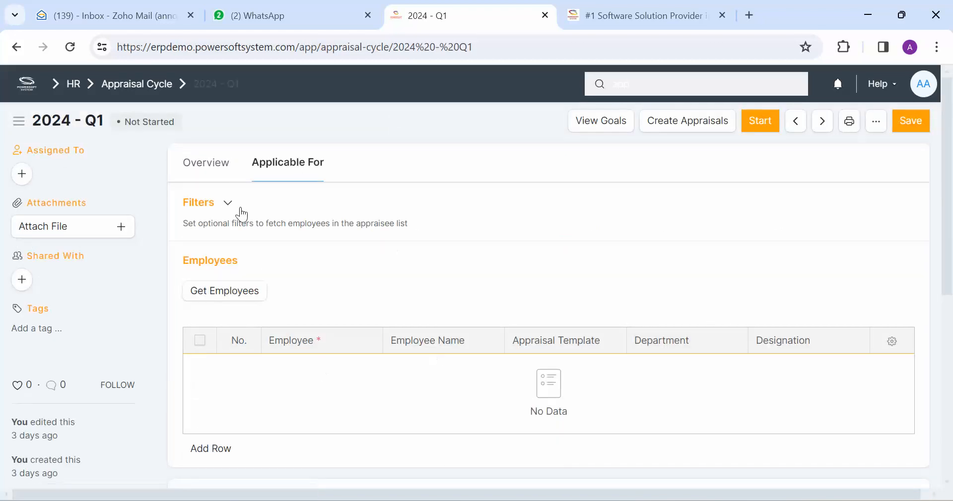
left_click(213, 212)
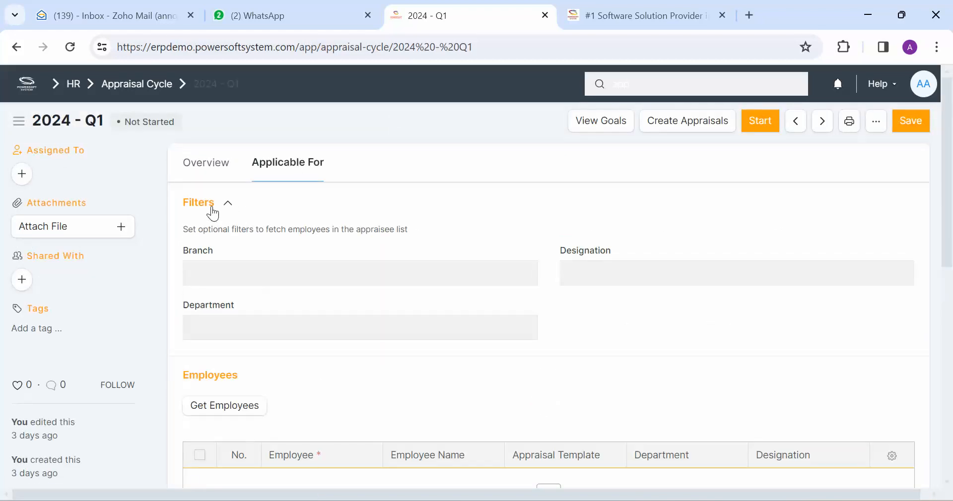
left_click(589, 274)
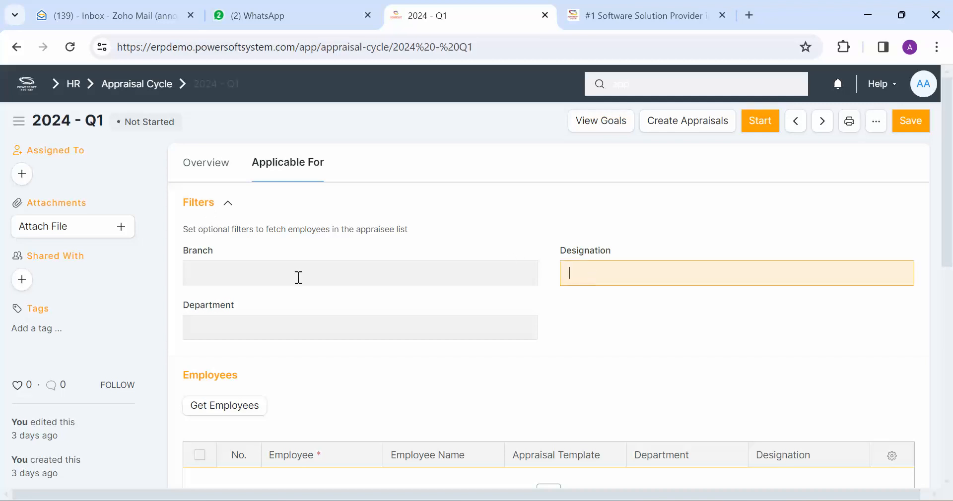
scroll(455, 252, "down", 3)
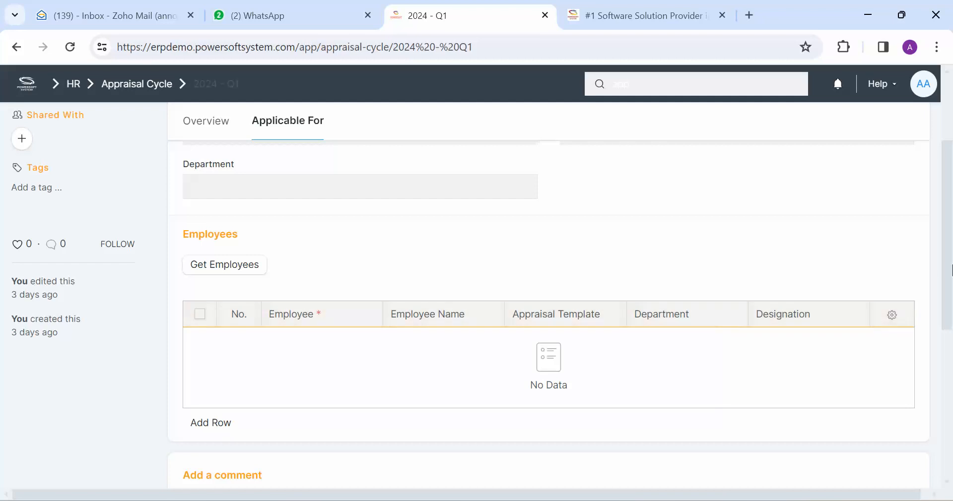
scroll(401, 159, "up", 3)
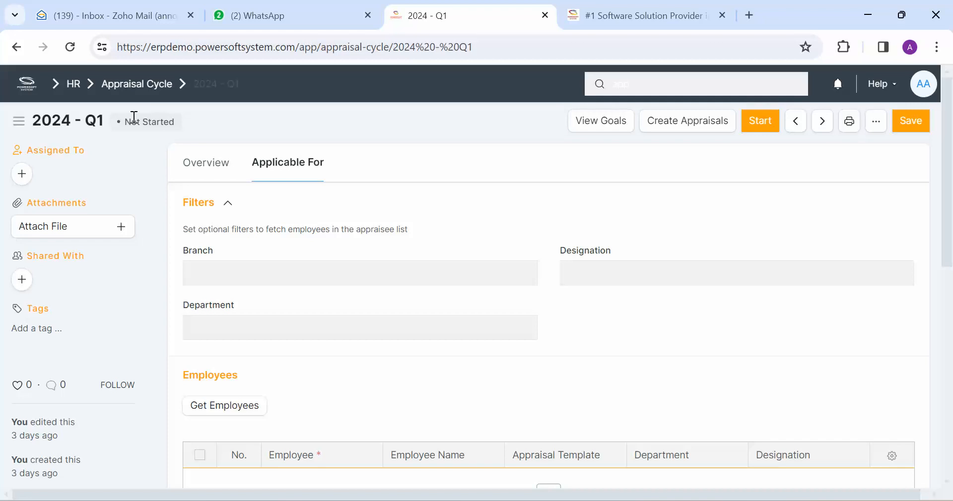
Search for "appraisal temp" and open the Appraisal Template list.
left_click(639, 86)
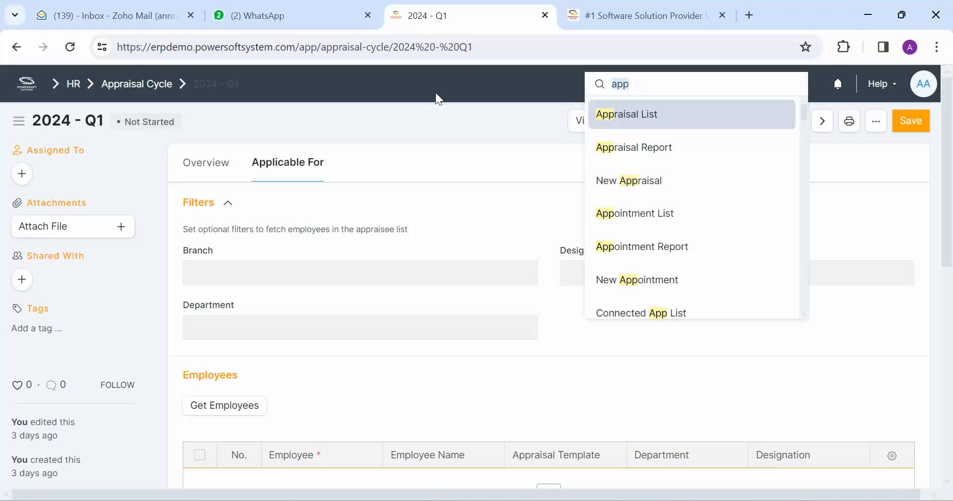
type("appraisal")
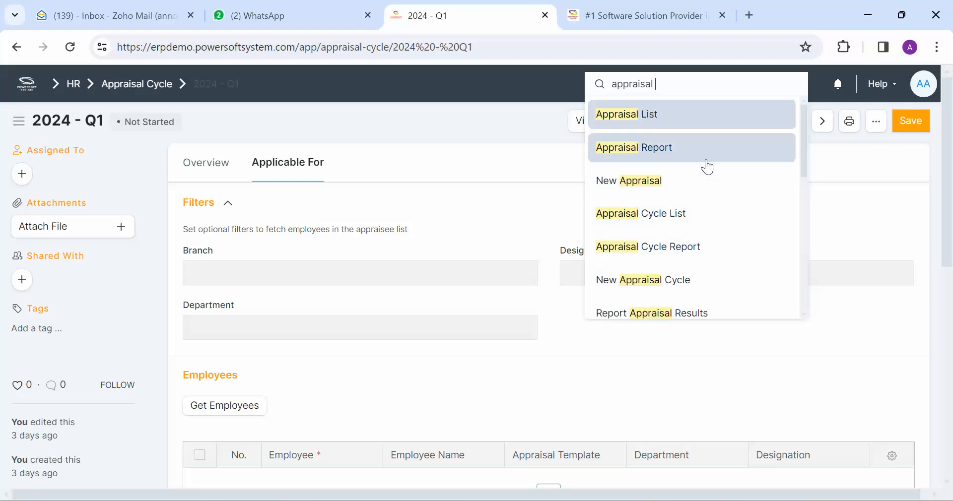
type("temp")
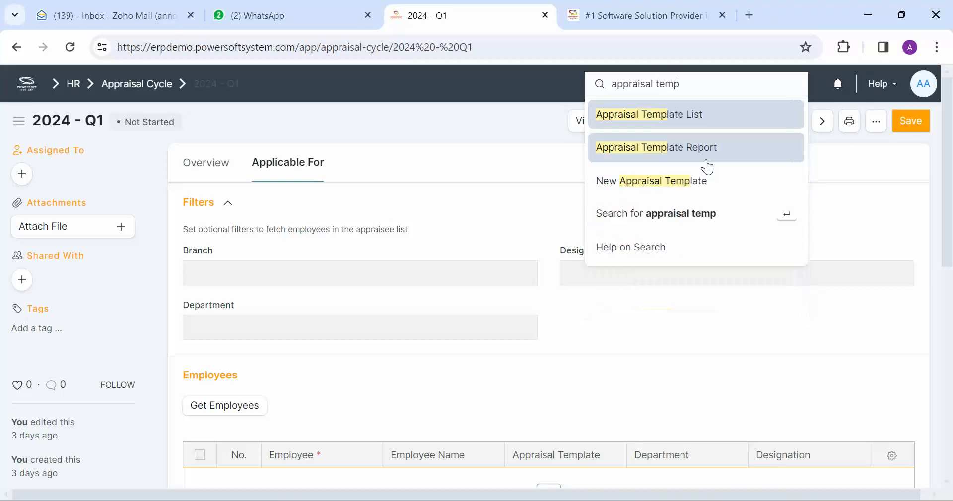
left_click(679, 115)
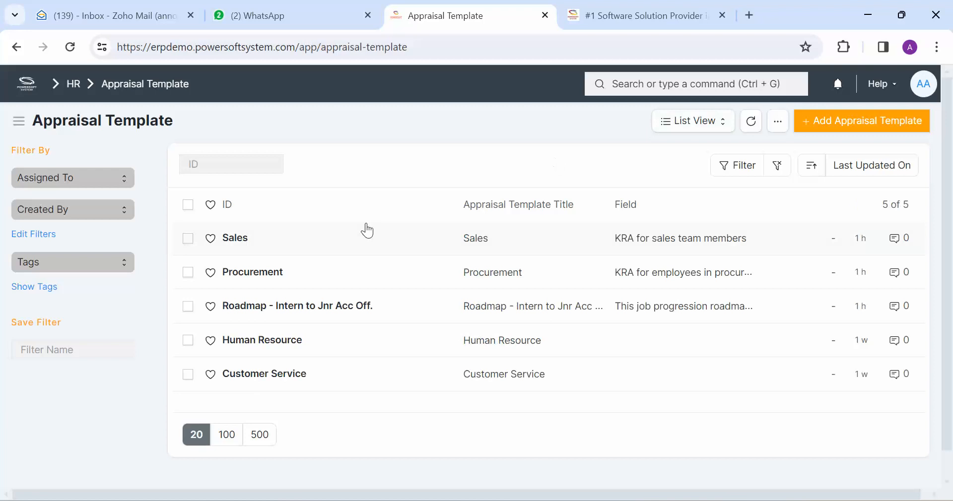
Open the Procurement appraisal template and review its KRAs and rating criteria with their weightages.
left_click(263, 273)
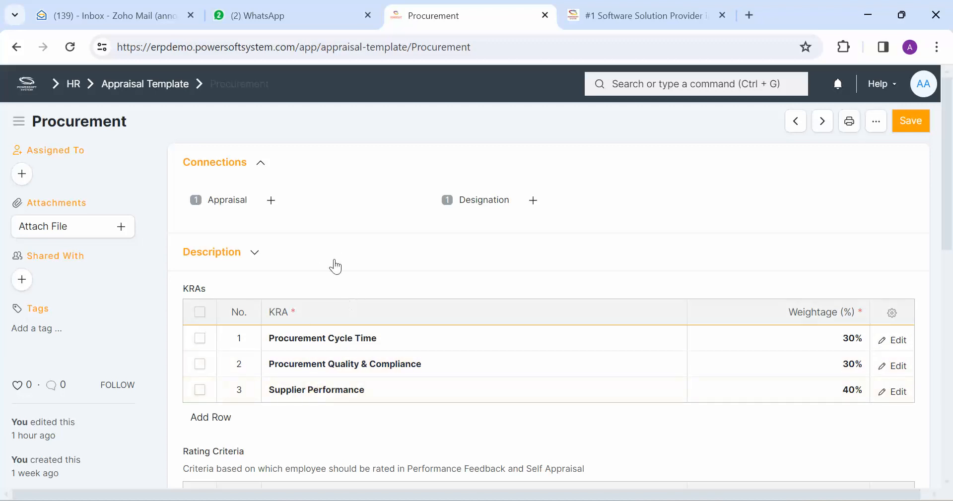
scroll(951, 247, "down", 4)
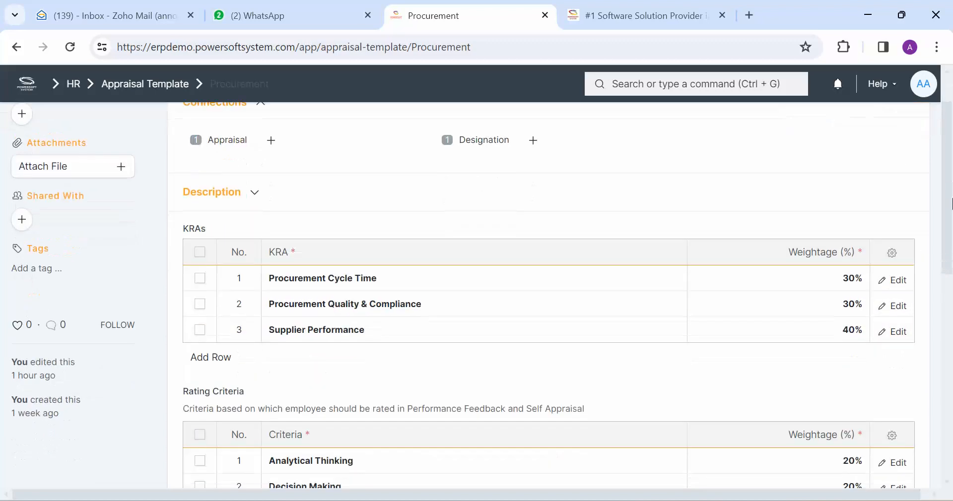
scroll(951, 247, "up", 1)
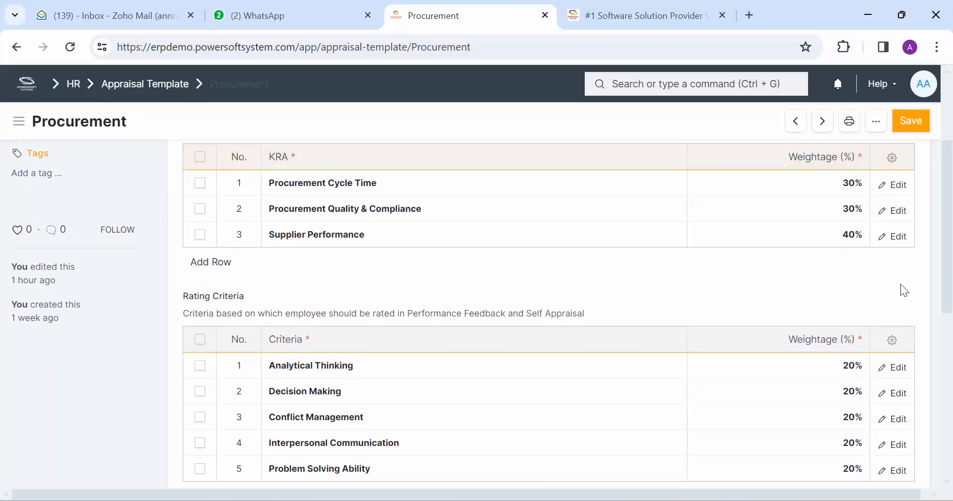
scroll(453, 263, "down", 3)
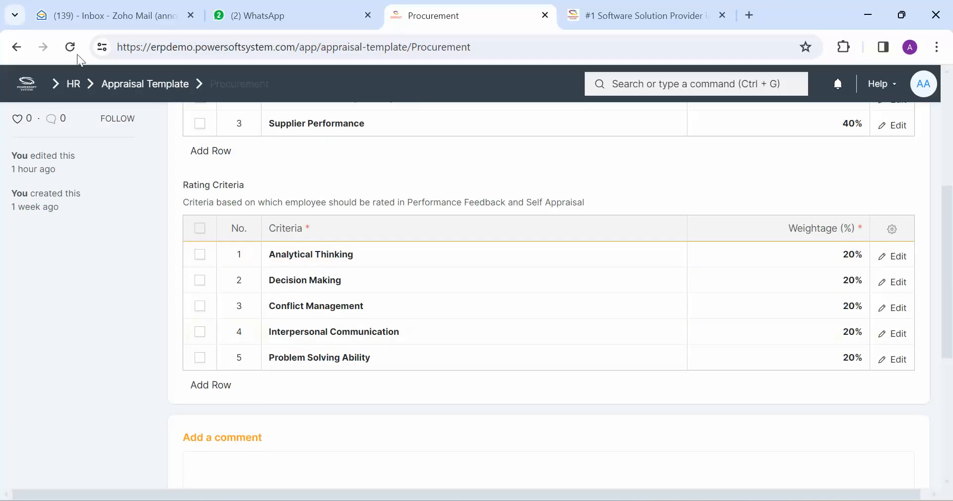
Return to the template list, view the KRAs of the Human Resource template, and go back to the list.
left_click(17, 47)
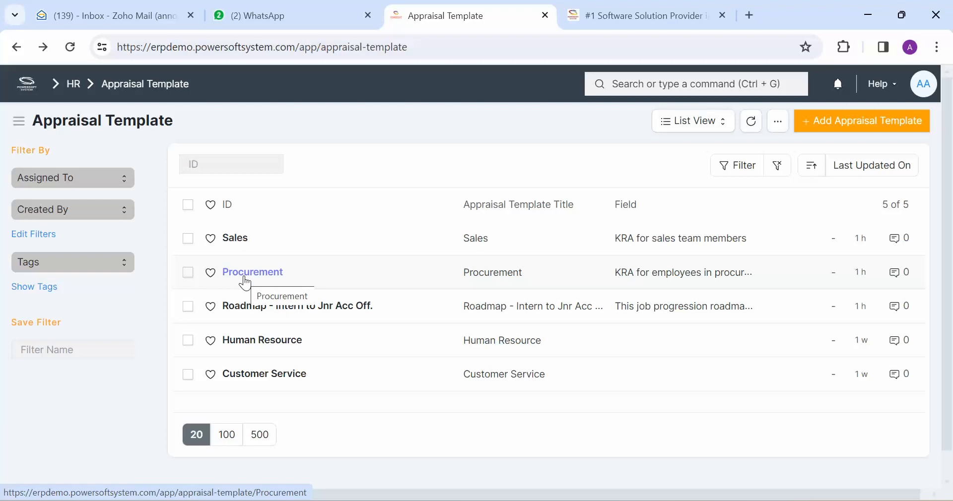
left_click(269, 339)
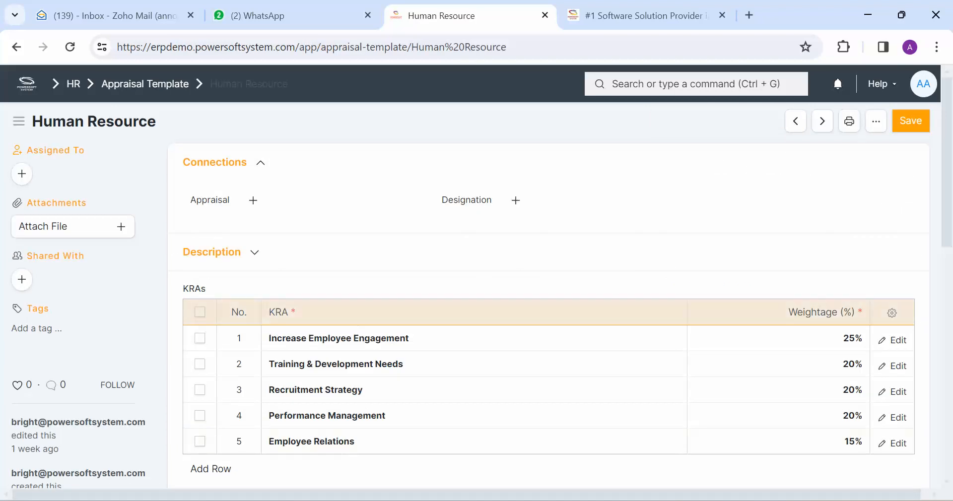
left_click(18, 48)
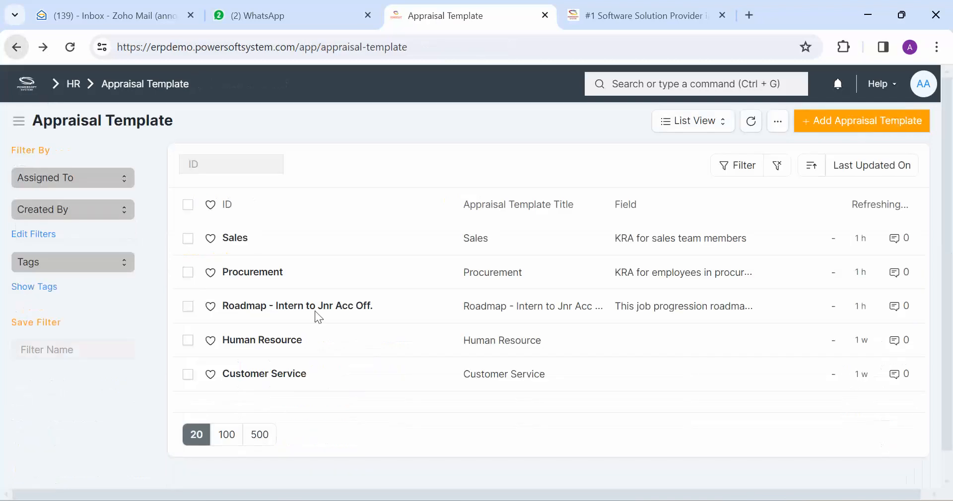
Open the "Roadmap - Intern to Jnr Acc Off." template and review its KRAs and rating criteria with their weightages.
left_click(277, 306)
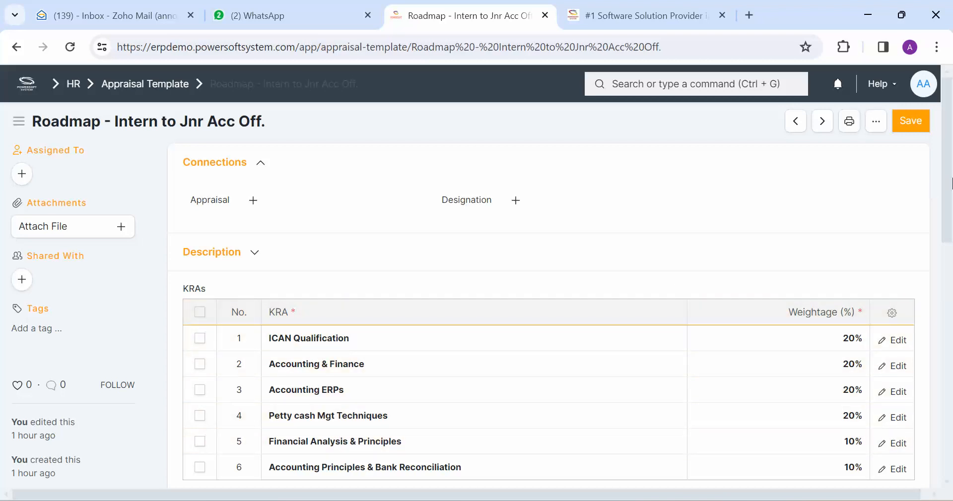
scroll(950, 222, "down", 2)
left_click_drag(952, 224, 952, 222)
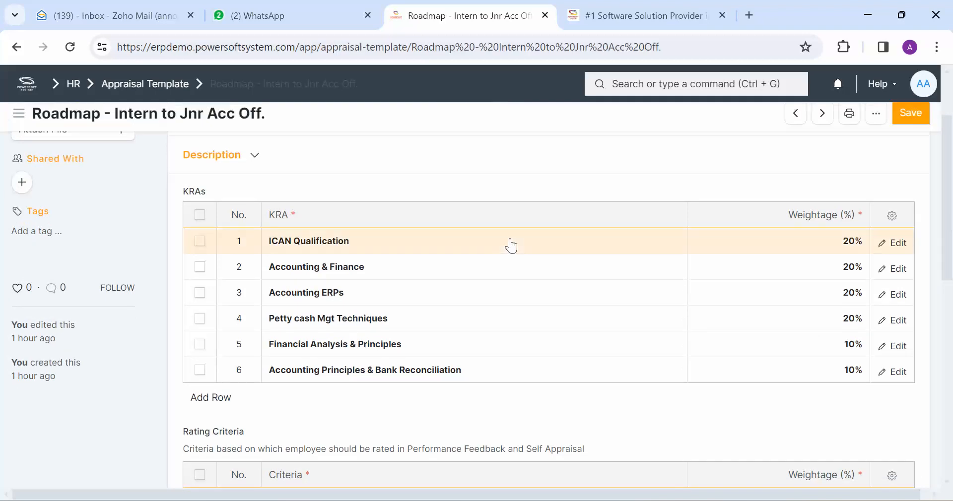
scroll(554, 325, "down", 3)
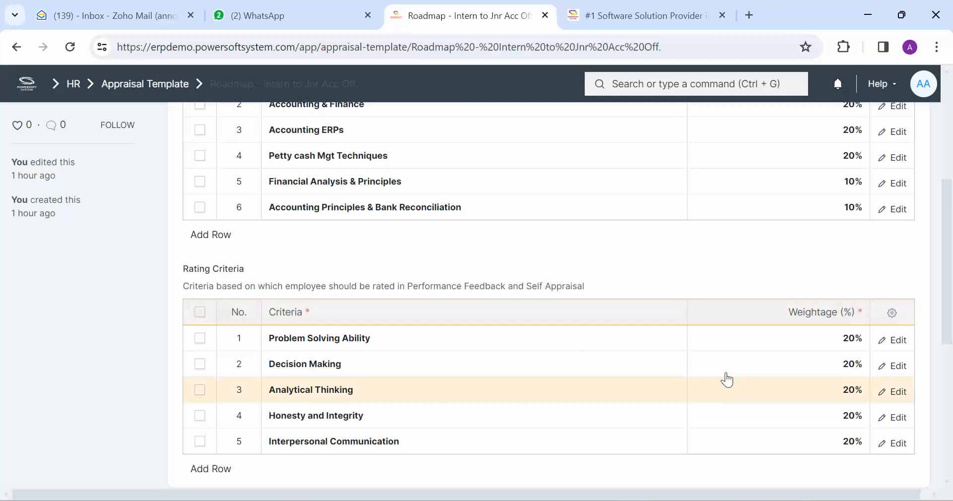
left_click_drag(949, 314, 947, 171)
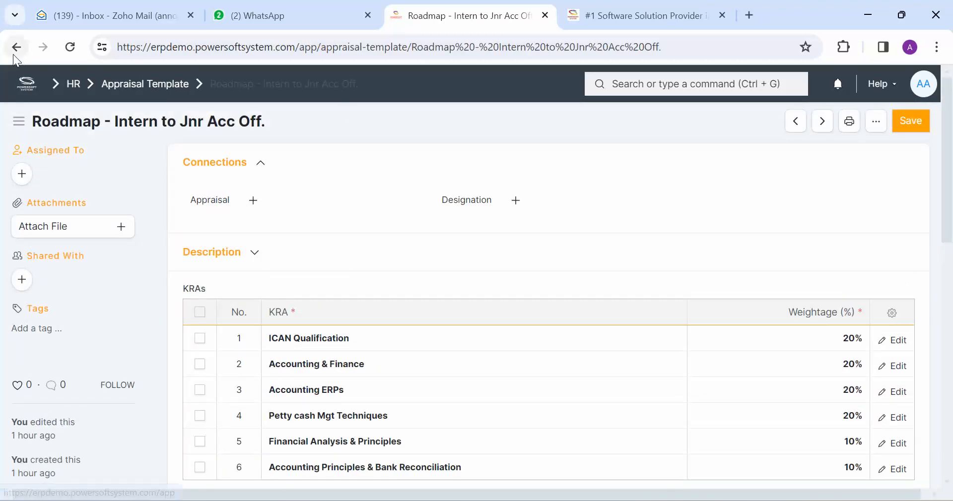
Open the print preview of the "Roadmap - Intern to Jnr Acc Off." template, look it over, and return to the Appraisal Template list.
left_click(849, 121)
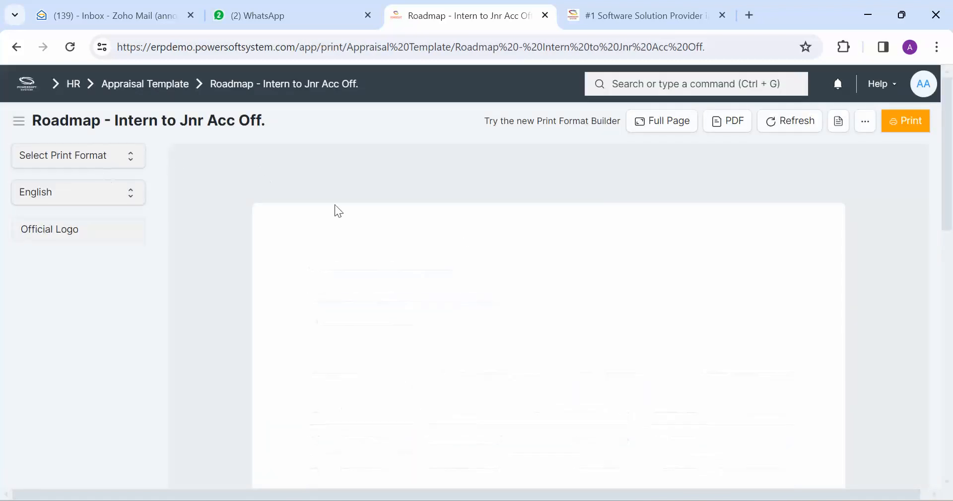
mouse_move(951, 143)
left_mouse_down()
mouse_move(950, 199)
mouse_move(941, 165)
mouse_move(948, 279)
mouse_move(942, 144)
left_mouse_up()
left_click(17, 47)
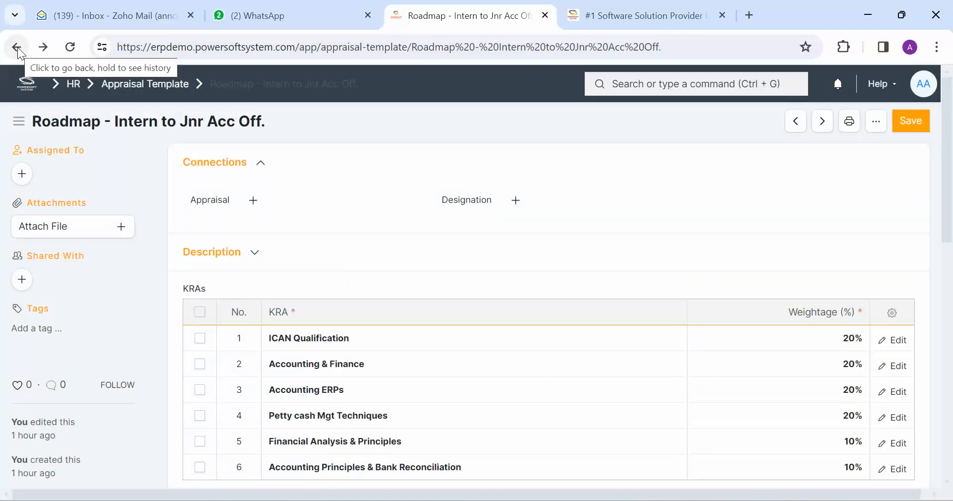
left_click(16, 47)
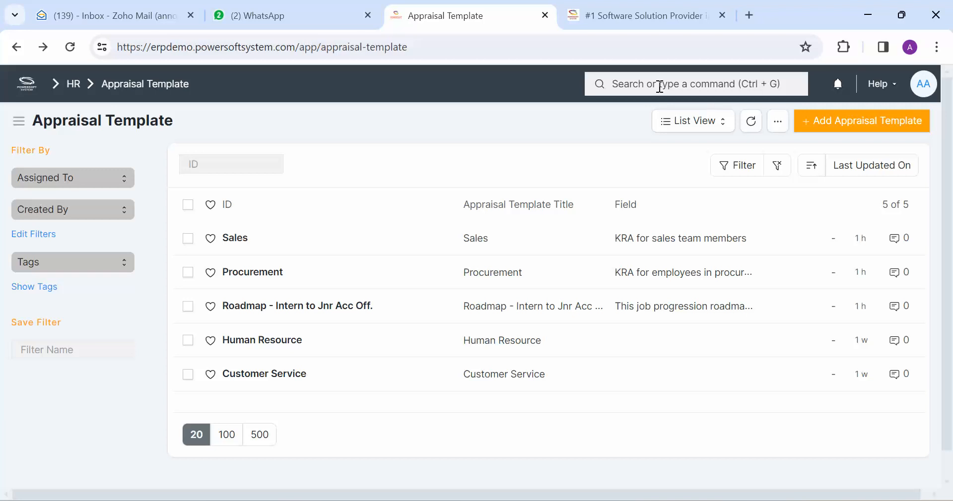
Search for "appraisal", open the Appraisal list, and hide its filter sidebar.
left_click(660, 86)
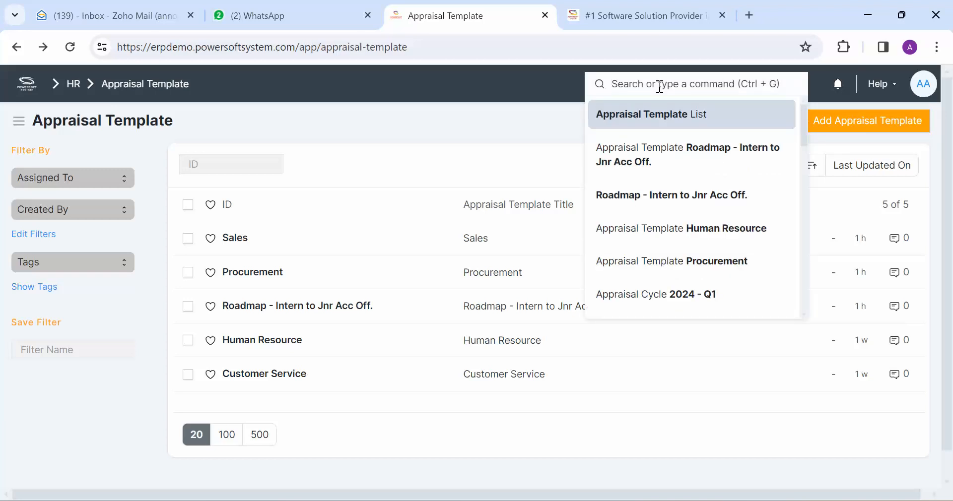
type("appraisal")
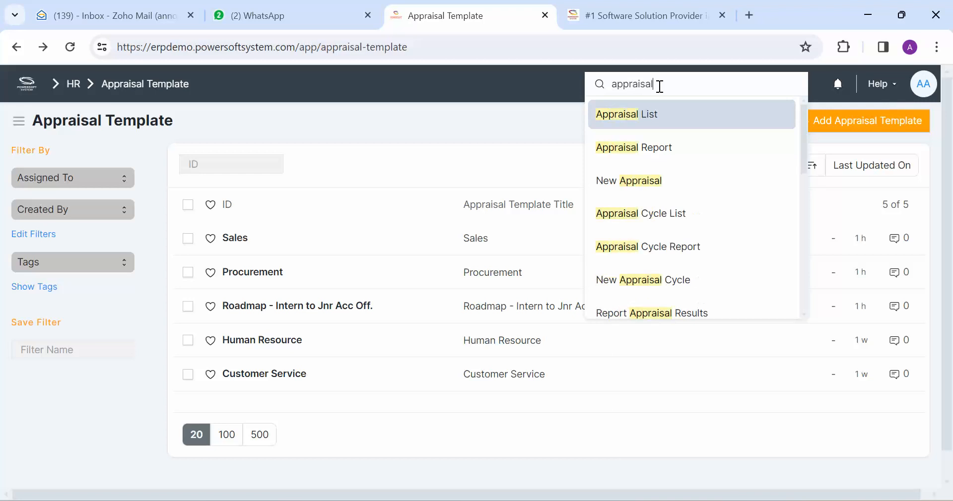
left_click(643, 123)
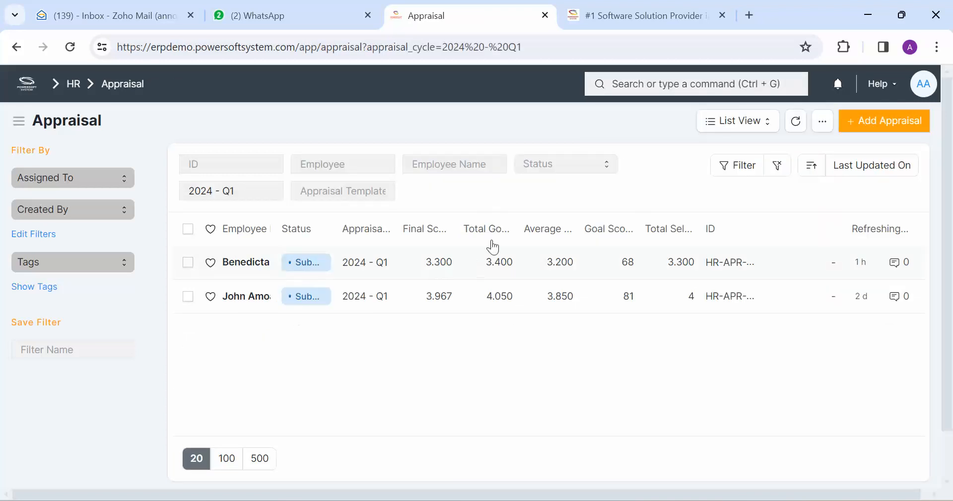
left_click(22, 119)
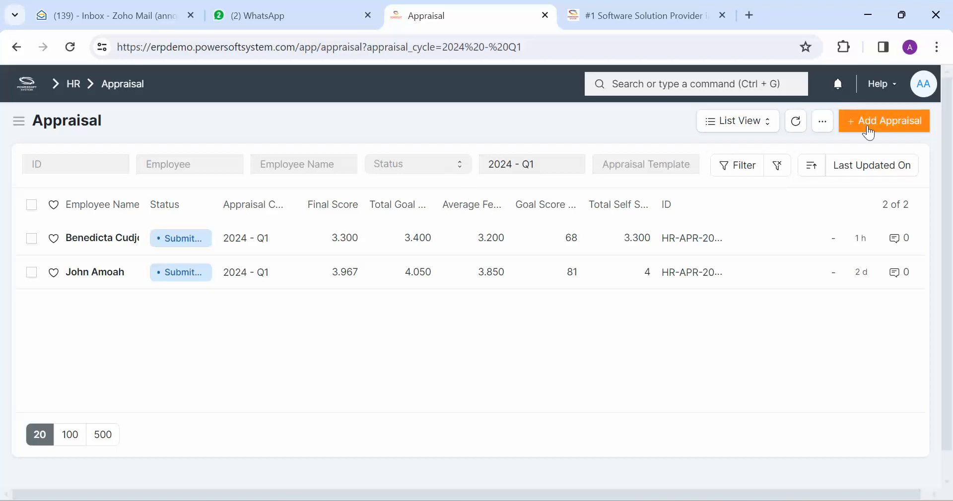
Add a new appraisal for the "Entry - Level (Intern)" employee in the 2024 - Q1 cycle.
left_click(889, 123)
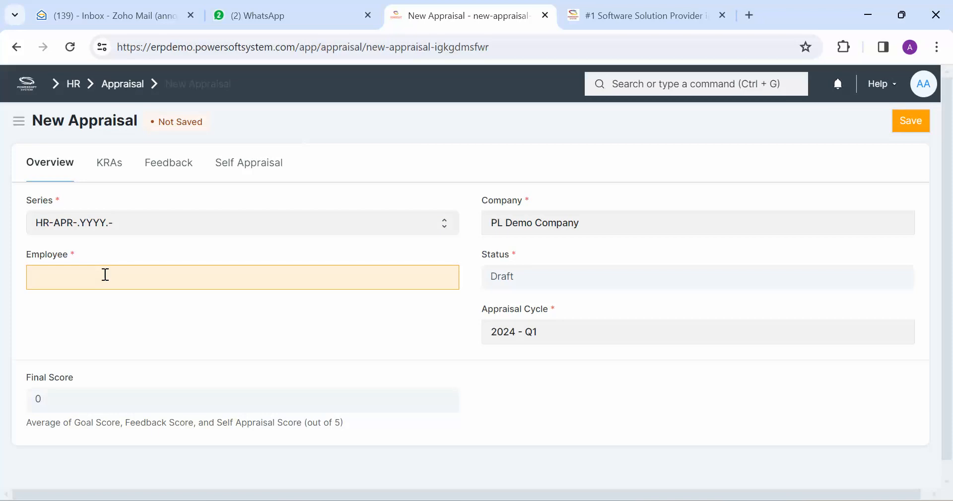
type("a")
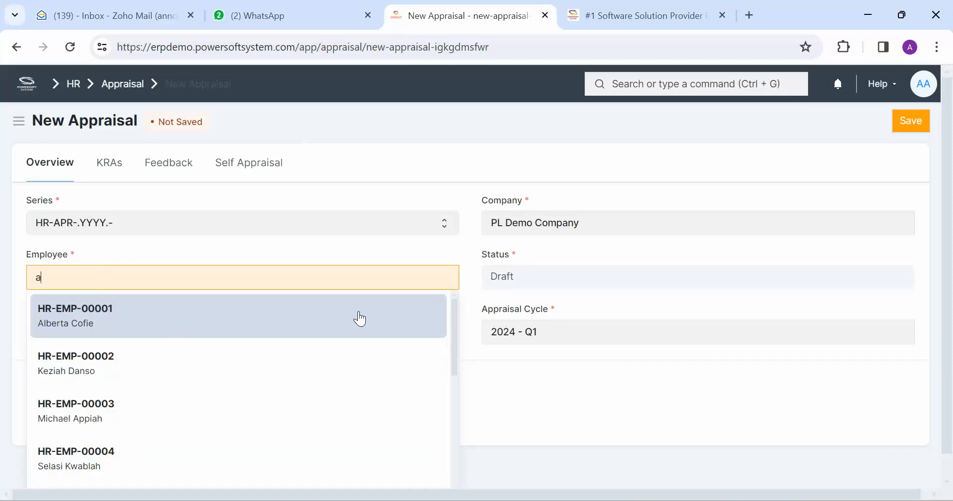
type("nnor")
left_click(117, 313)
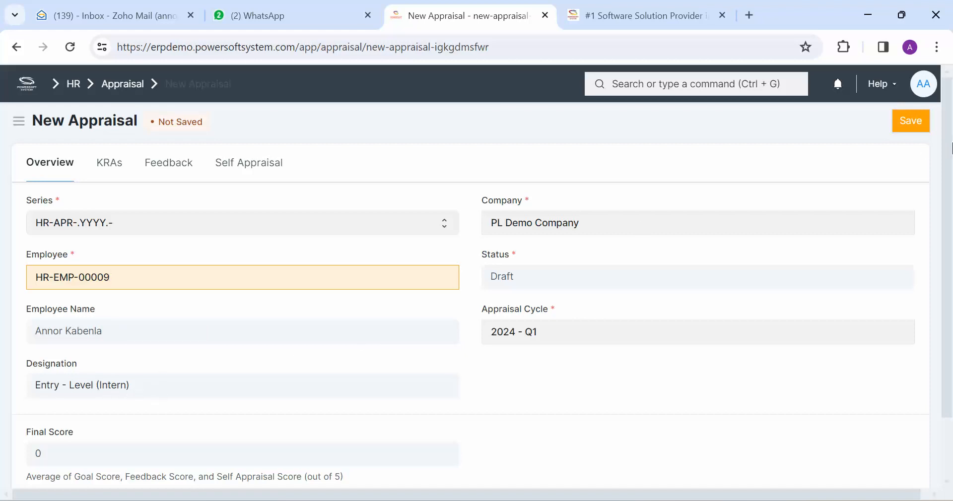
left_click_drag(951, 150, 951, 175)
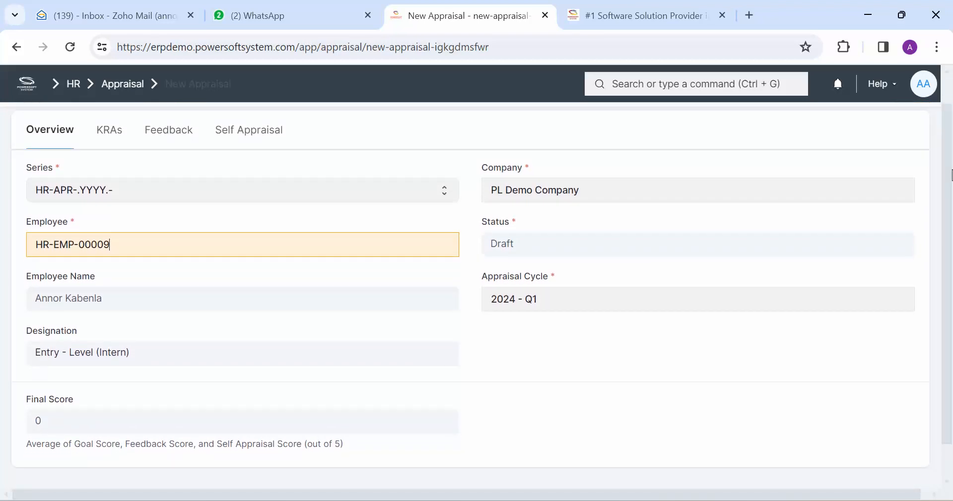
Apply the "Roadmap - Intern to Jnr Acc Off." appraisal template to the new appraisal and review its KRAs.
left_click(113, 133)
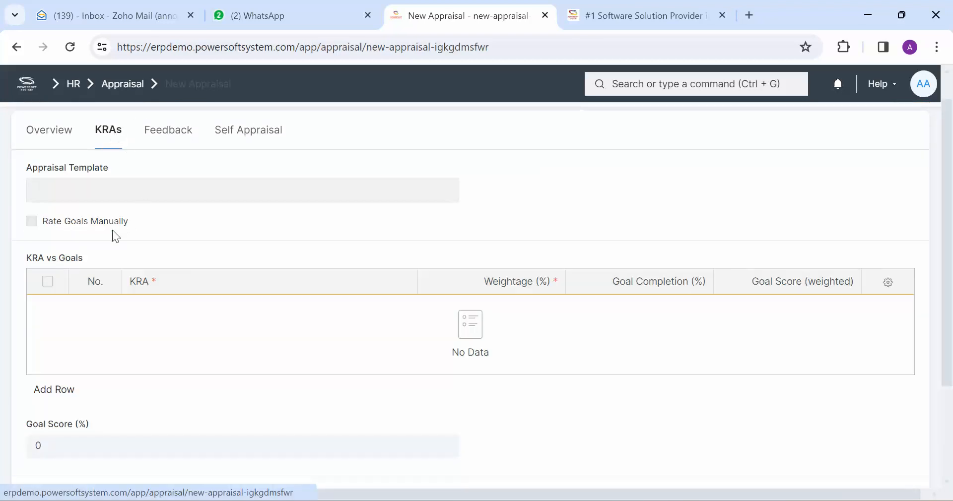
left_click(84, 192)
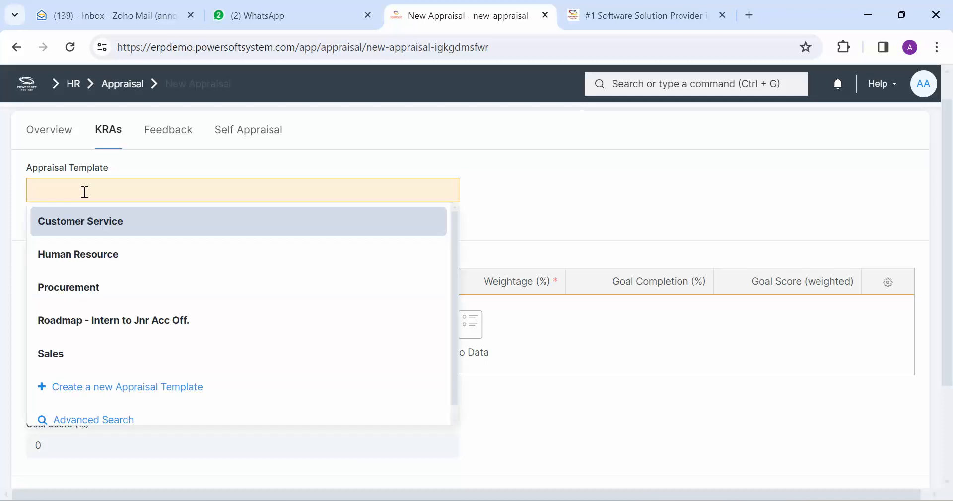
left_click(124, 322)
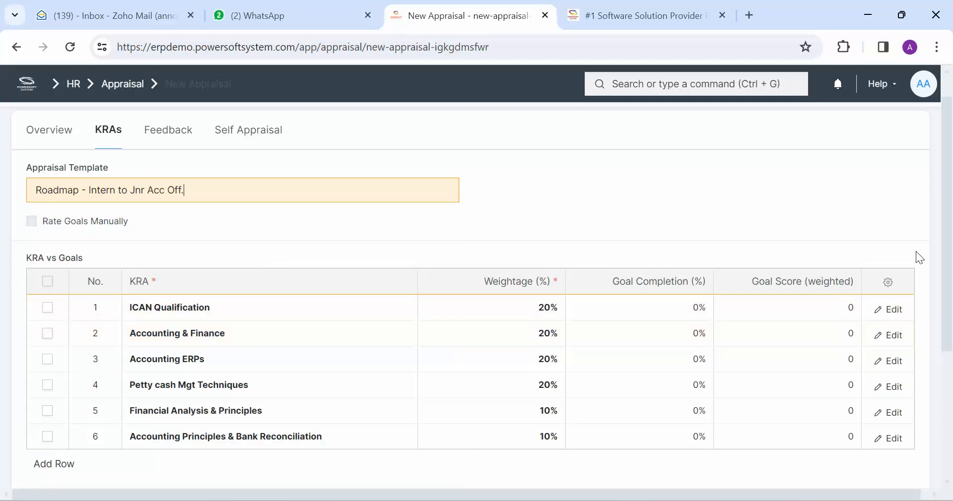
scroll(933, 288, "down", 5)
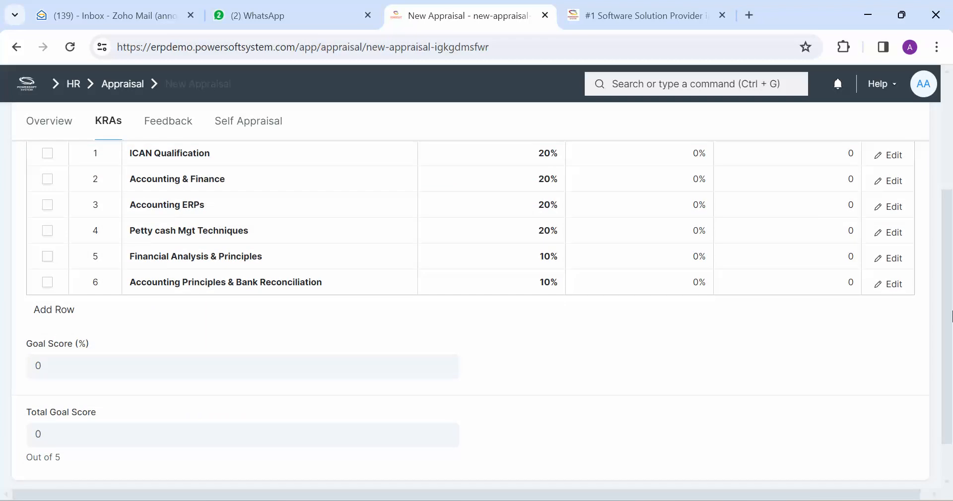
scroll(943, 278, "up", 5)
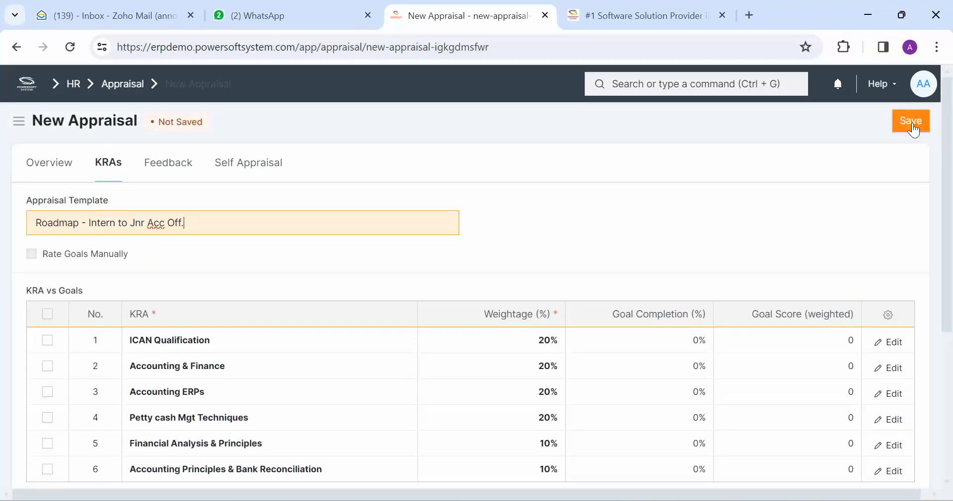
Check the self-appraisal rating criteria of the new appraisal and save it.
left_click(259, 164)
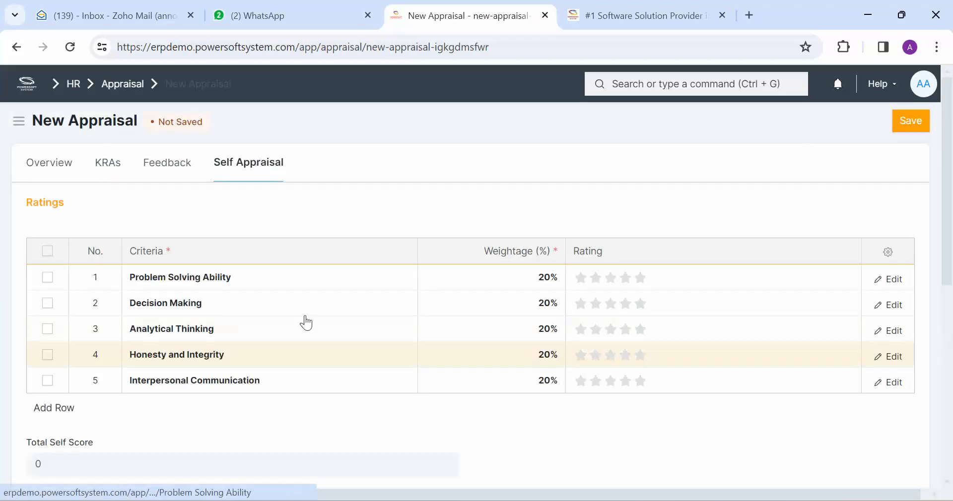
left_click(105, 168)
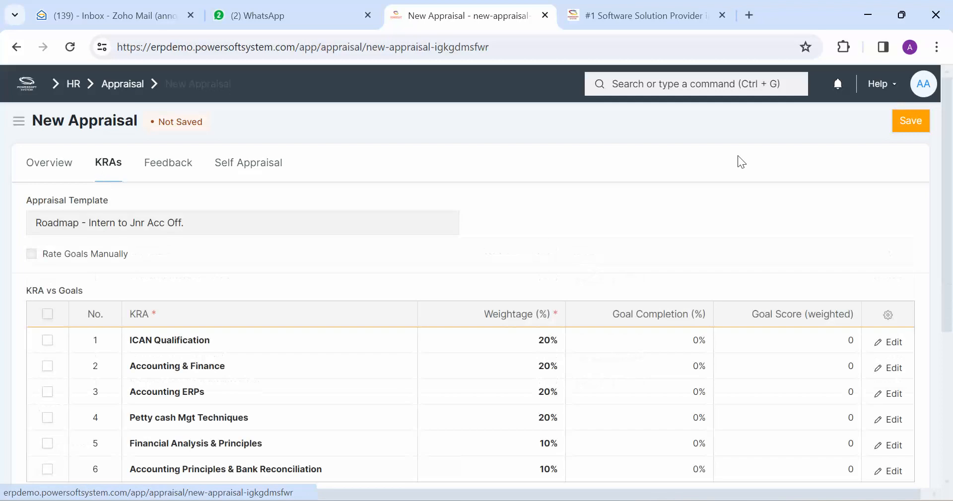
left_click(911, 121)
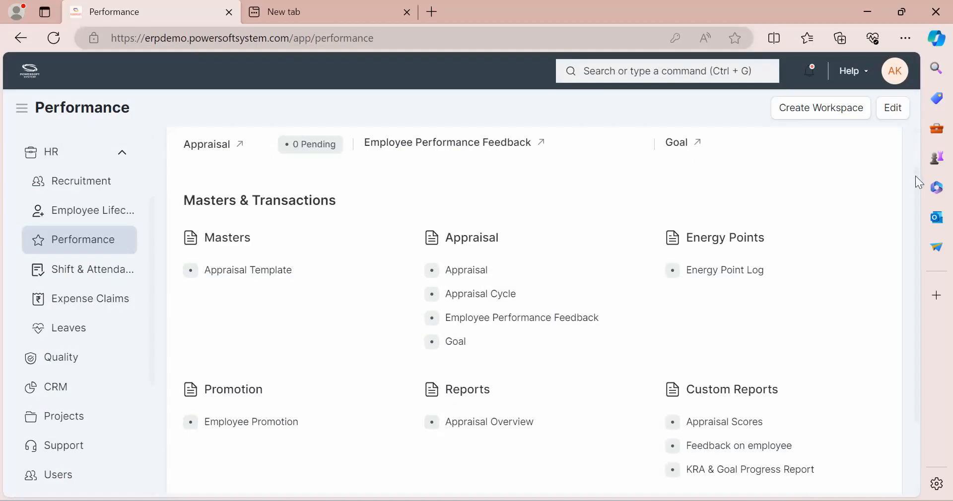
In the employee's Edge session, open the Goal list from the Performance workspace and check which employee and company restrictions apply.
scroll(916, 178, "down", 2)
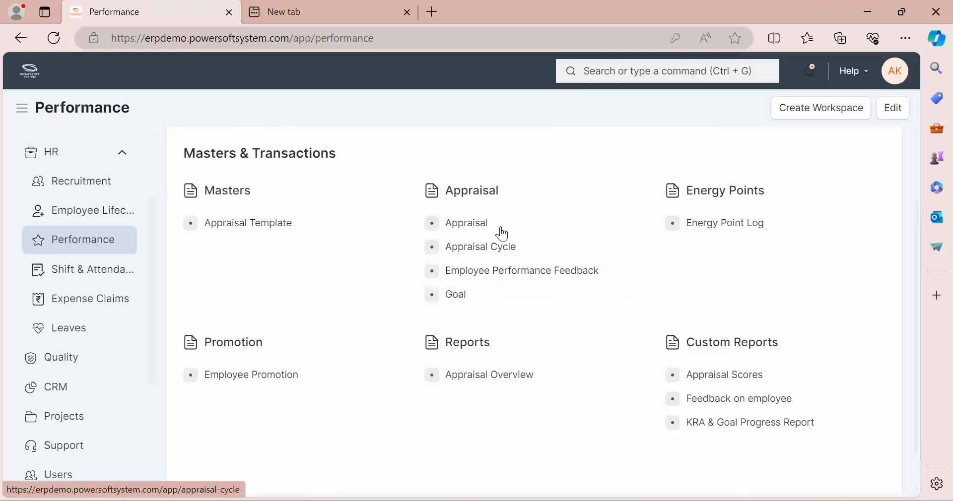
left_click(460, 296)
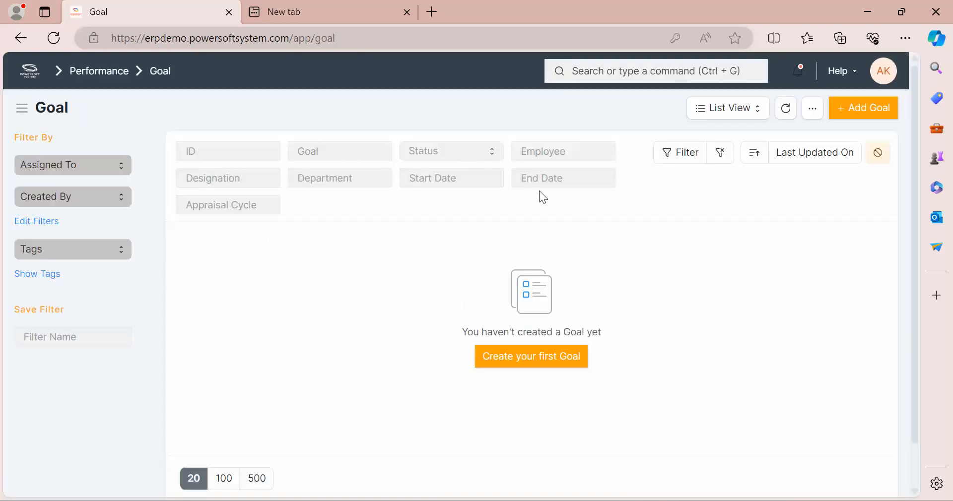
left_click(878, 164)
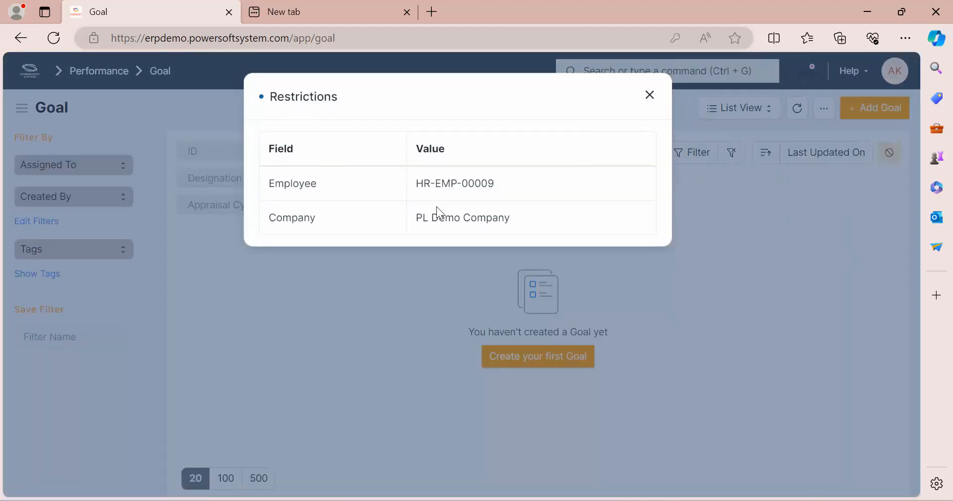
triple_click(442, 184)
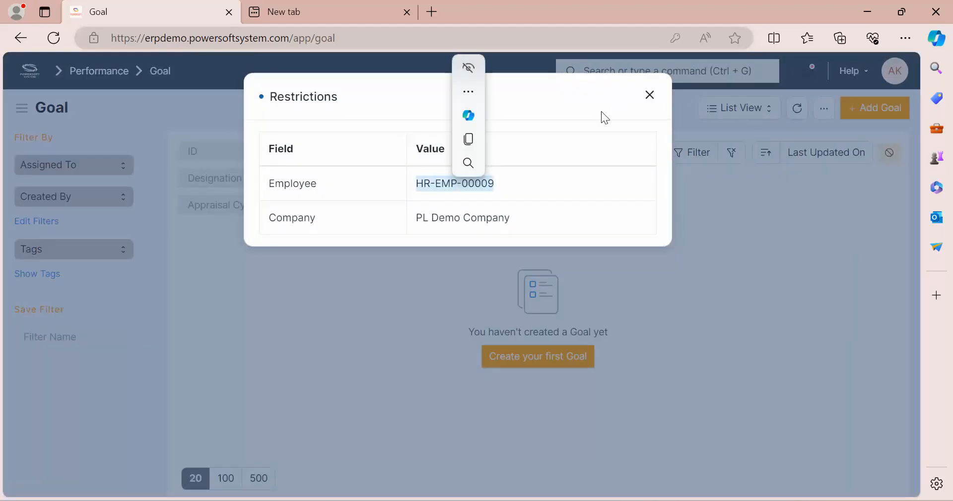
left_click(651, 96)
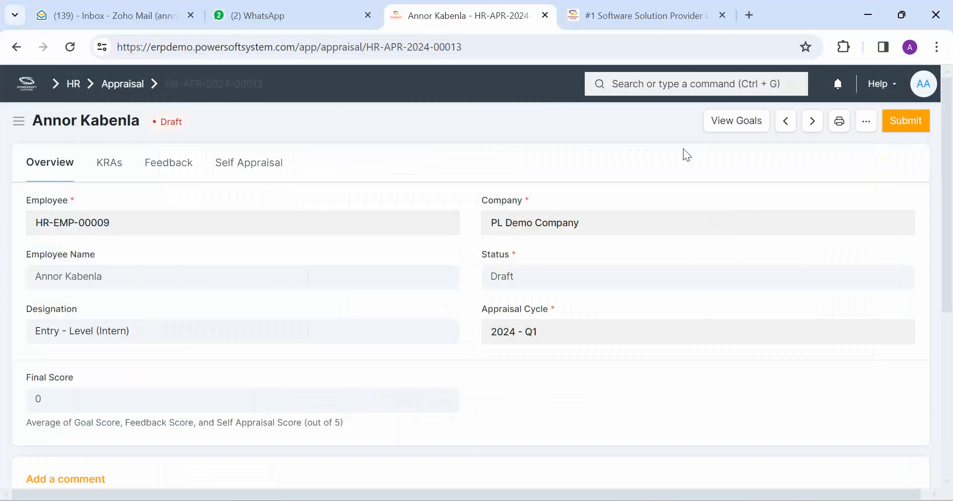
Back in the Chrome session, search for "goal", view the 2024 - Q1 goals list, and return to the intern's appraisal.
left_click(664, 78)
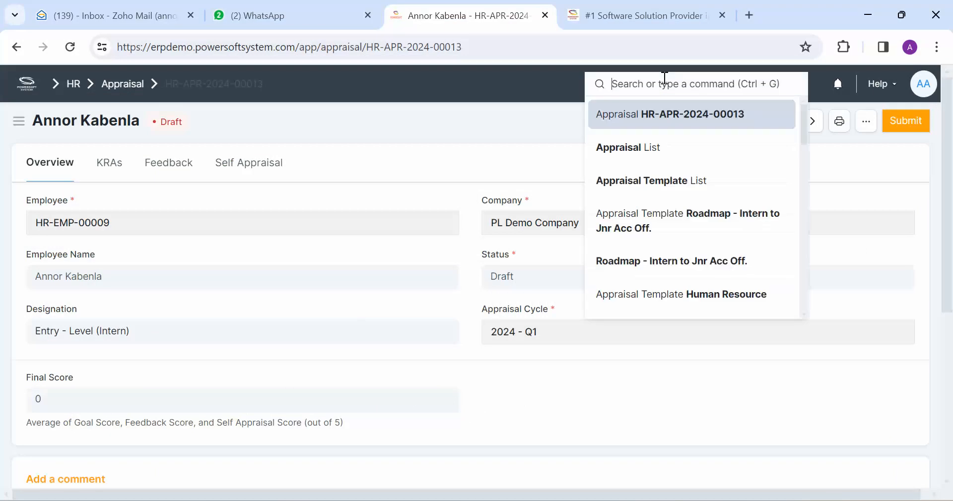
type("goal")
left_click(633, 115)
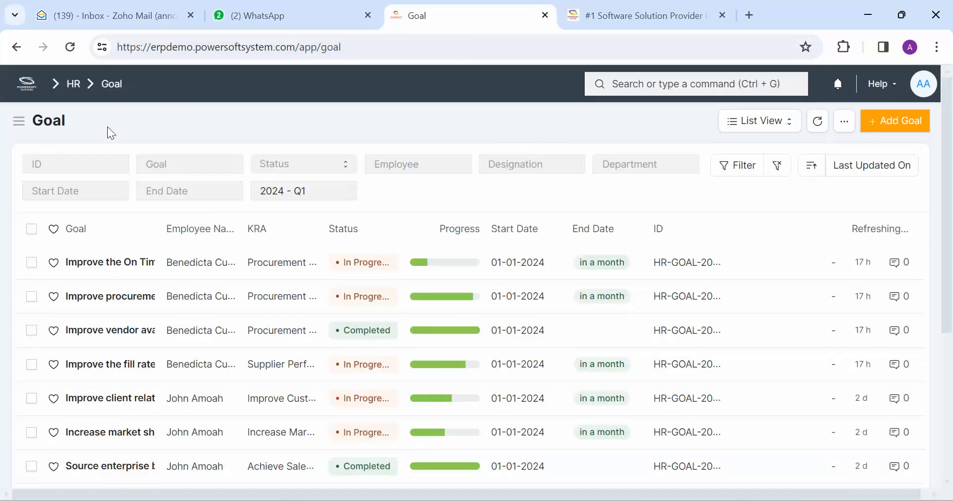
left_click(14, 55)
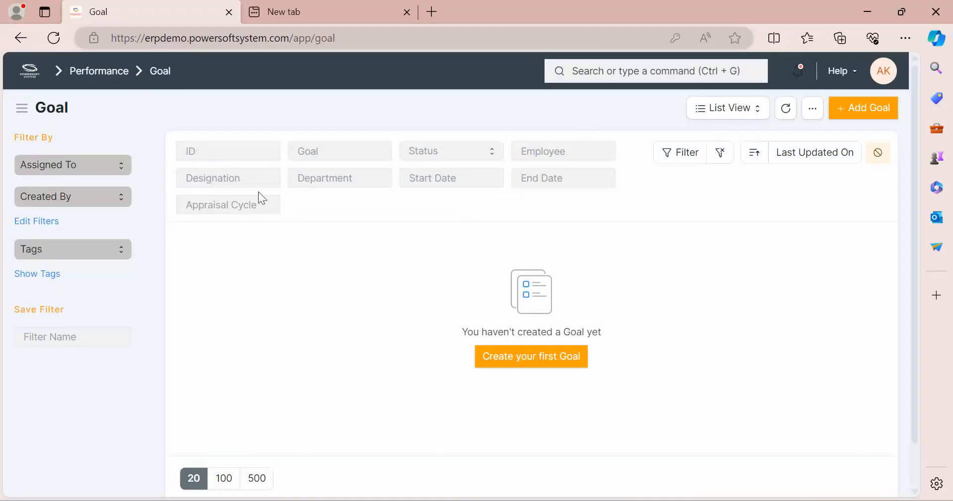
Start a new goal in the employee's session, then copy "Successfully passed minimum ATS in ICAN" from the WPS Writer document.
left_click(516, 361)
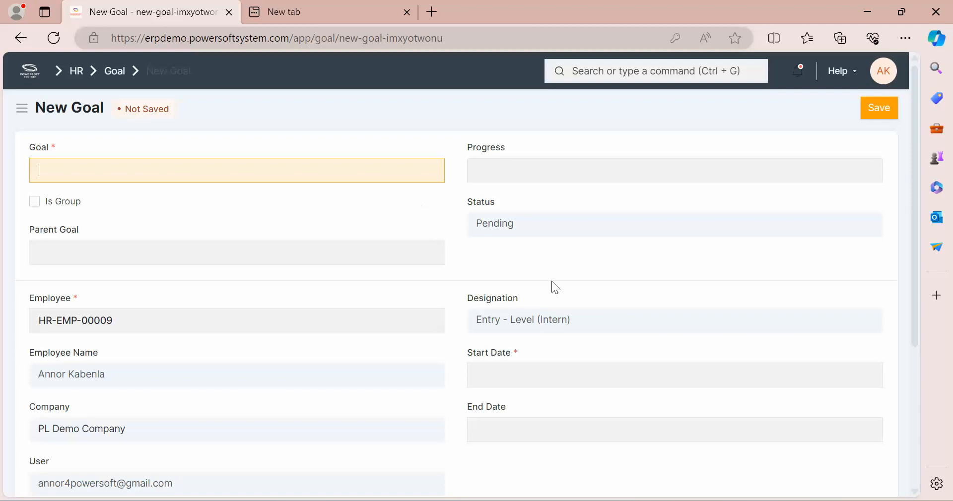
left_click(508, 500)
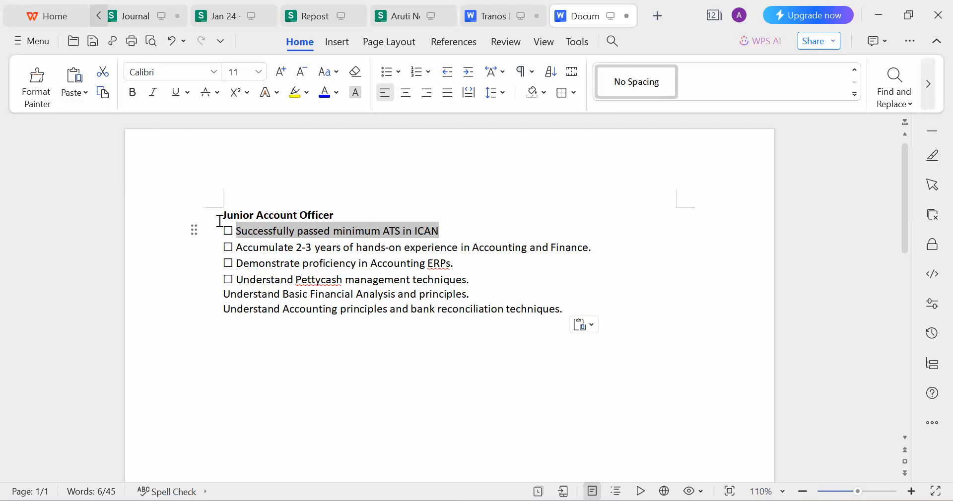
left_click(250, 232)
left_click_drag(237, 232, 443, 235)
key("ctrl+c")
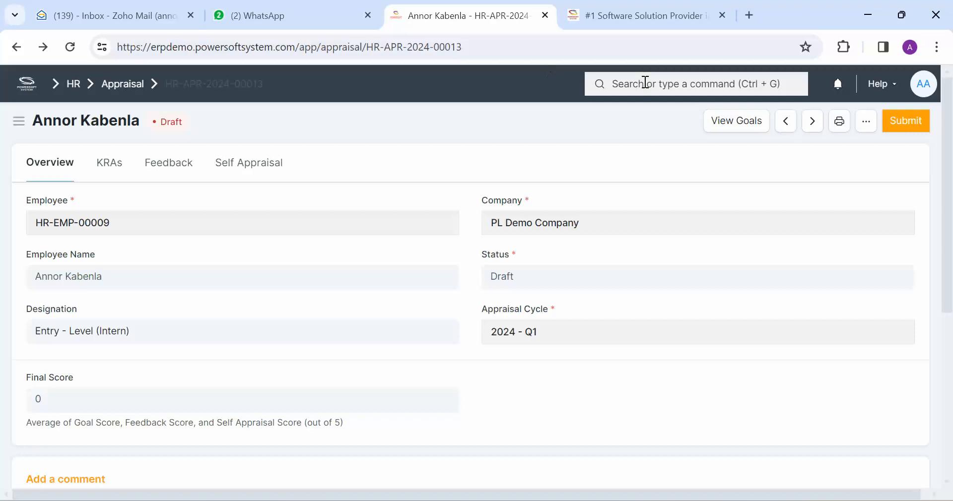
In the Chrome session, search for "workfl", open Appraisal Workflow Finance from the Workflow list, and examine the Approved state's update field and value.
left_click(645, 83)
type("workfl")
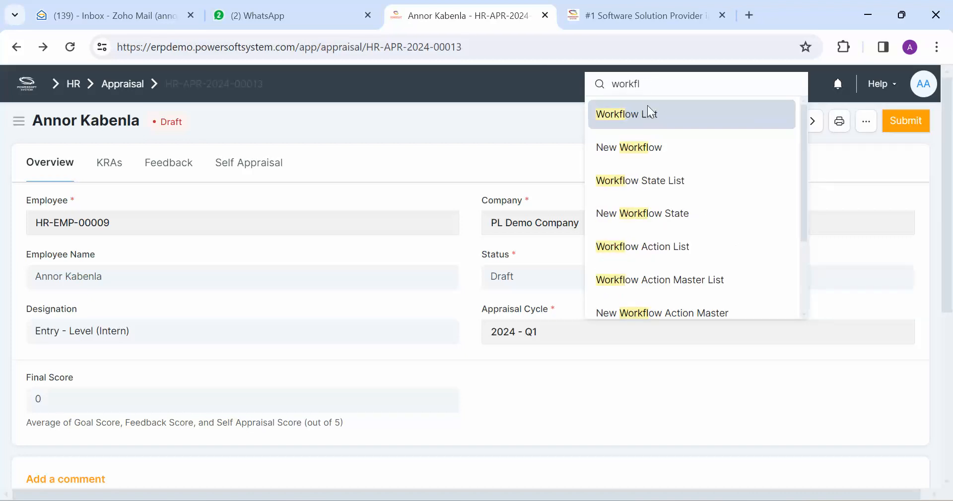
left_click(647, 106)
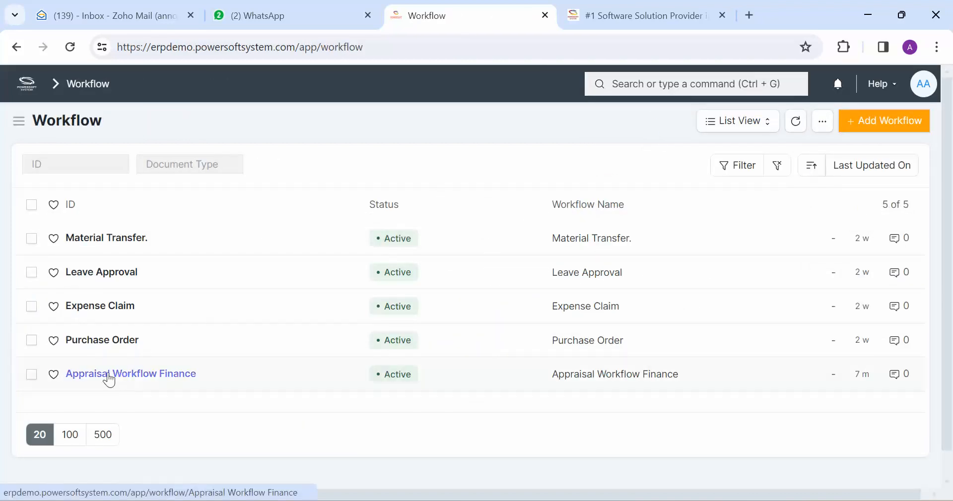
left_click(124, 376)
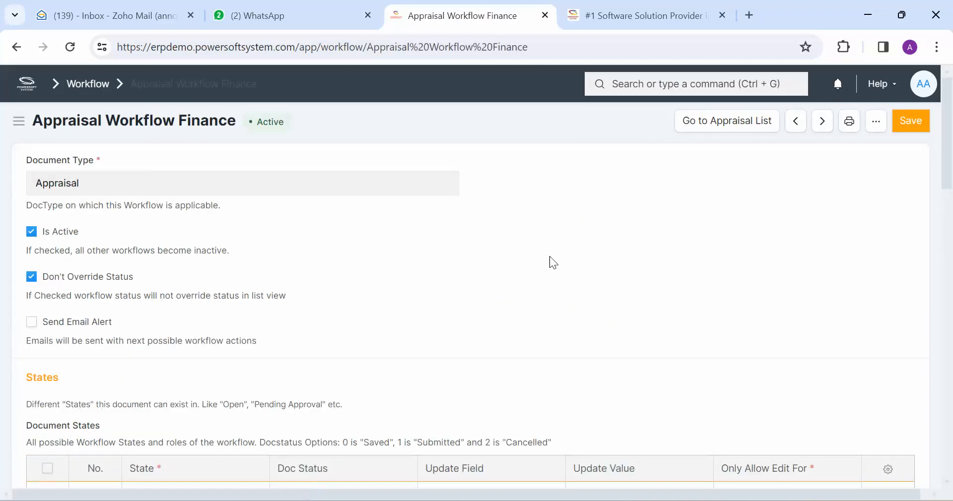
scroll(952, 155, "down", 3)
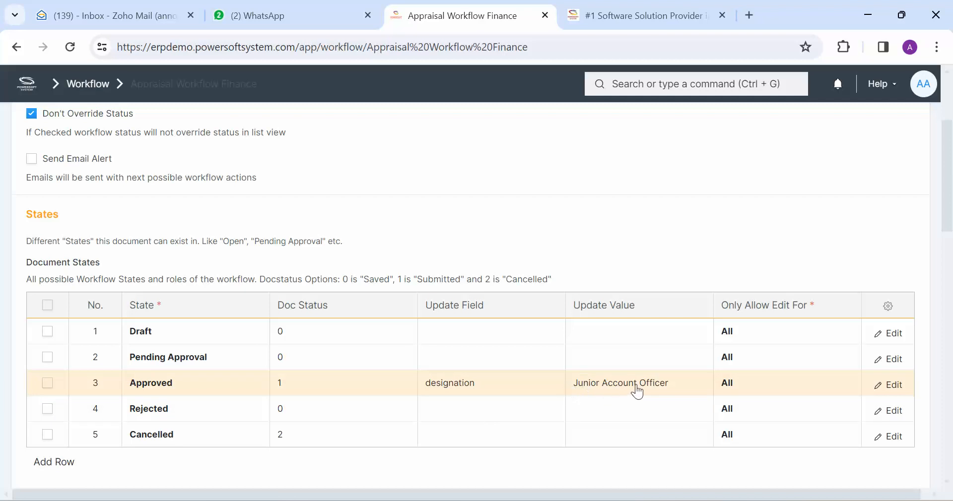
left_click(666, 382)
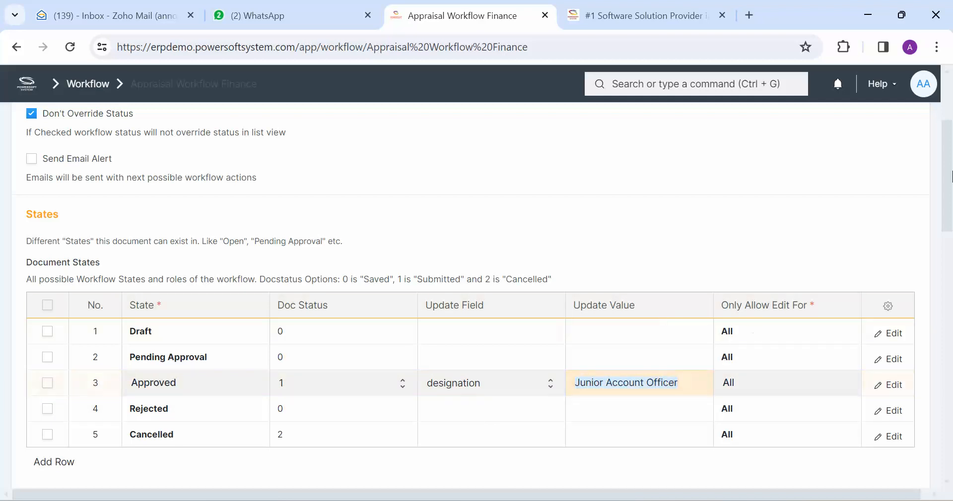
Examine the transition rules of Appraisal Workflow Finance and recheck the document states table.
scroll(325, 220, "down", 5)
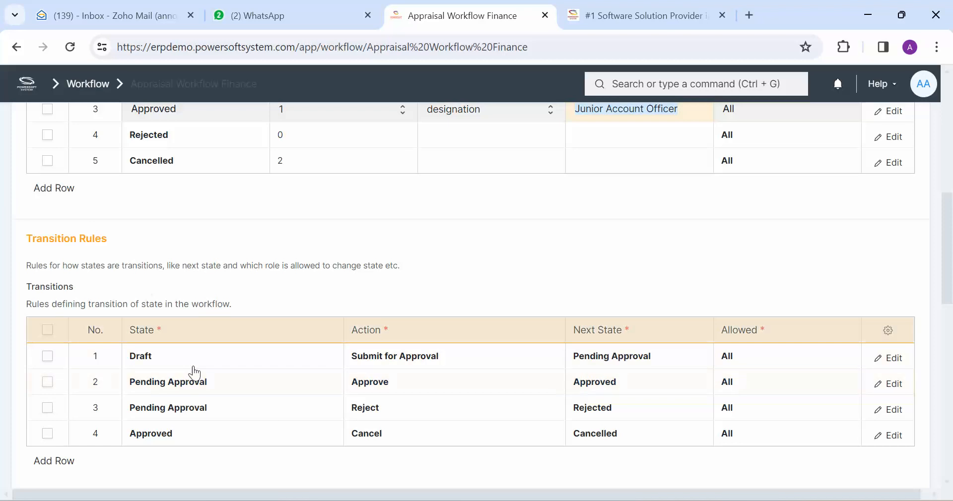
left_click_drag(950, 261, 952, 266)
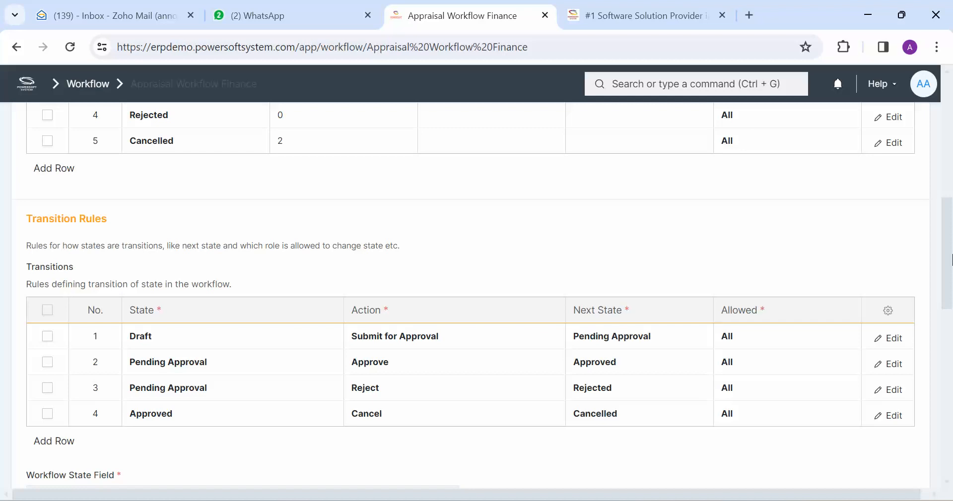
left_click_drag(952, 254, 931, 229)
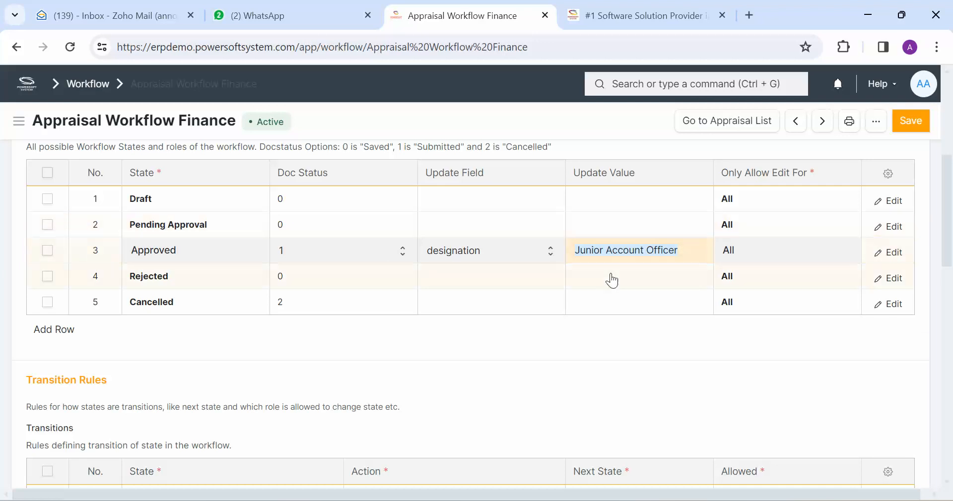
Switch to the employee's new goal in Edge, check the designation, and set the appraisal cycle to 2024 - Q1.
left_click(869, 15)
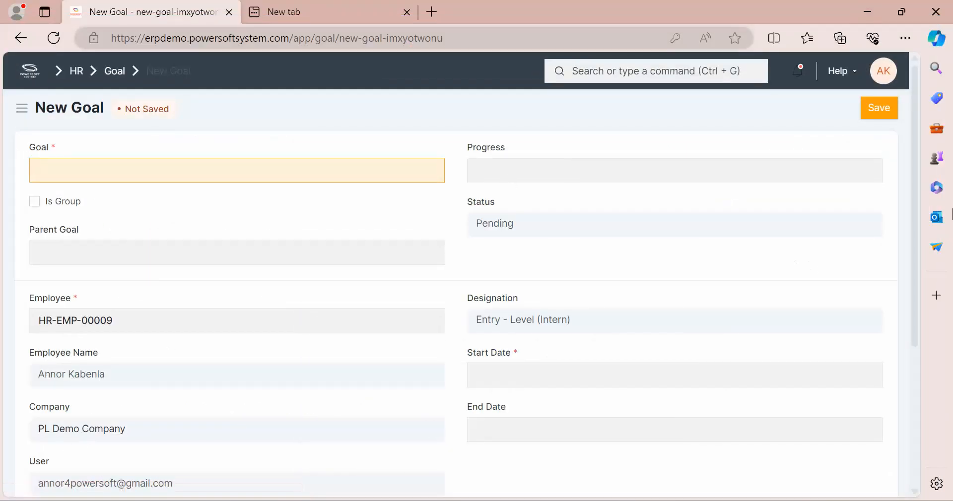
left_click_drag(916, 212, 921, 268)
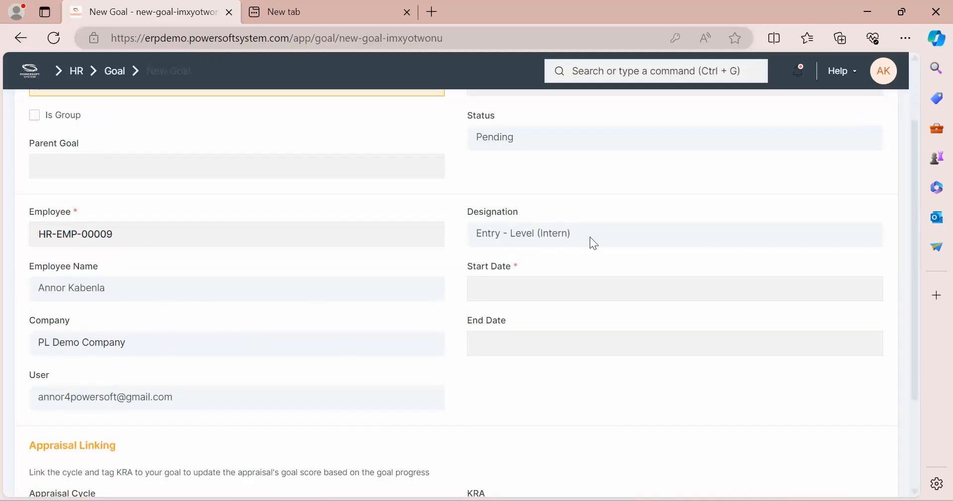
left_click_drag(570, 235, 472, 242)
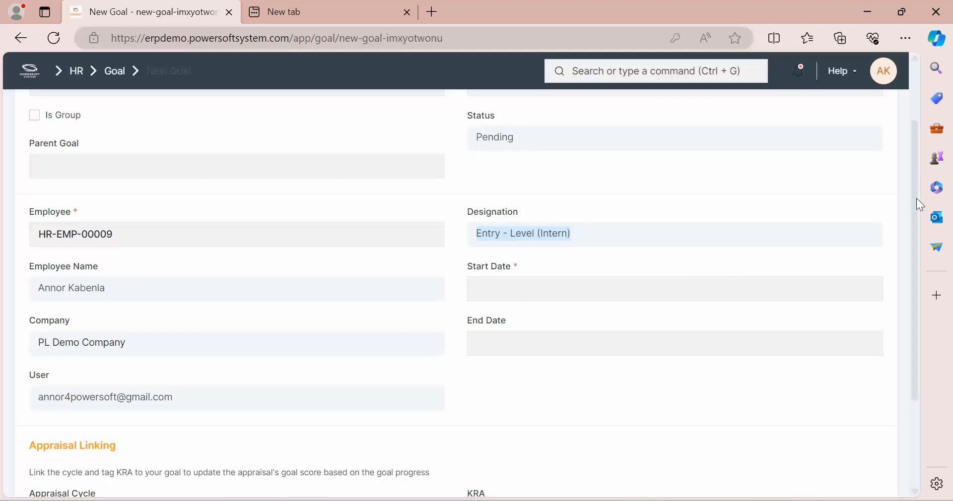
left_click_drag(917, 198, 901, 310)
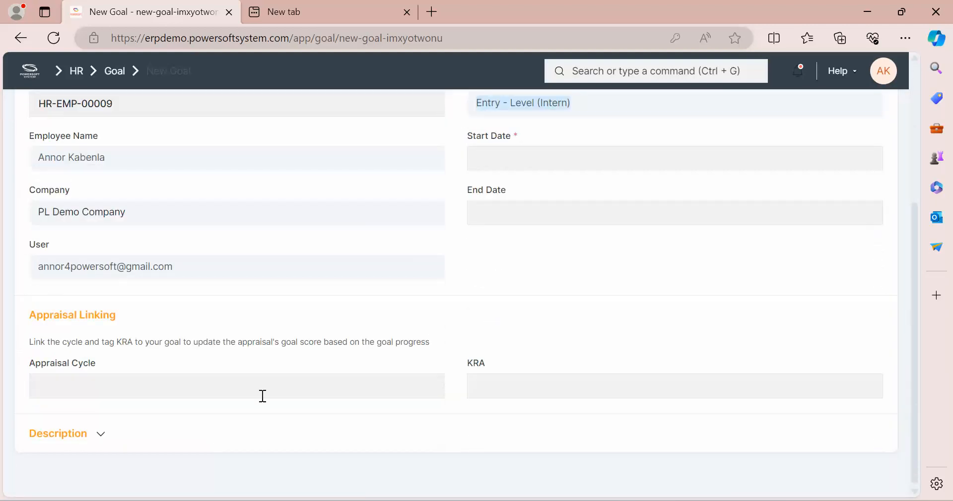
left_click(193, 393)
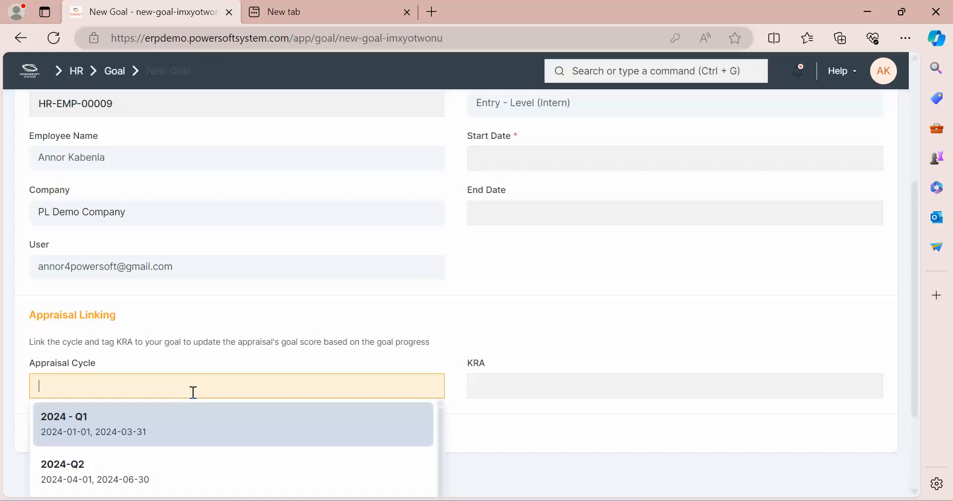
left_click(155, 419)
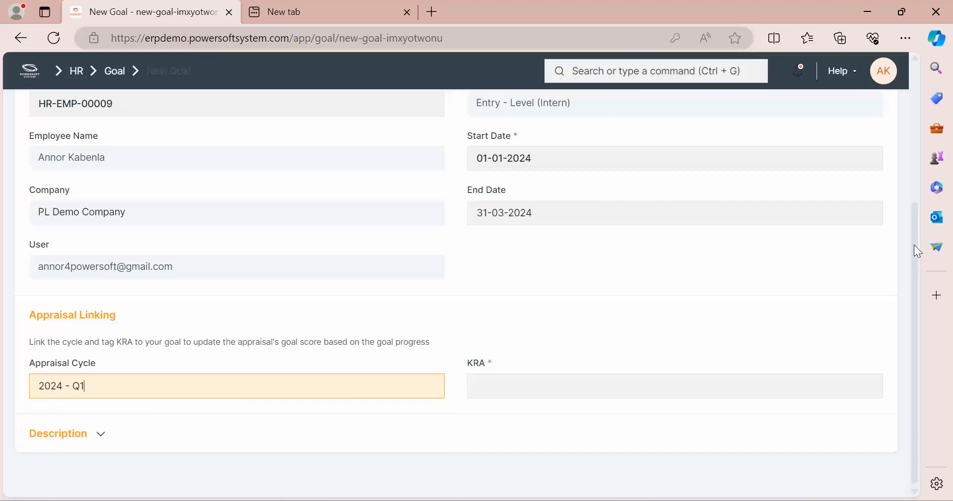
Review the KRA options available for the goal and compare them with the Junior Account Officer list in the WPS Writer document.
left_click_drag(913, 245, 899, 177)
scroll(905, 253, "down", 2)
left_click(531, 391)
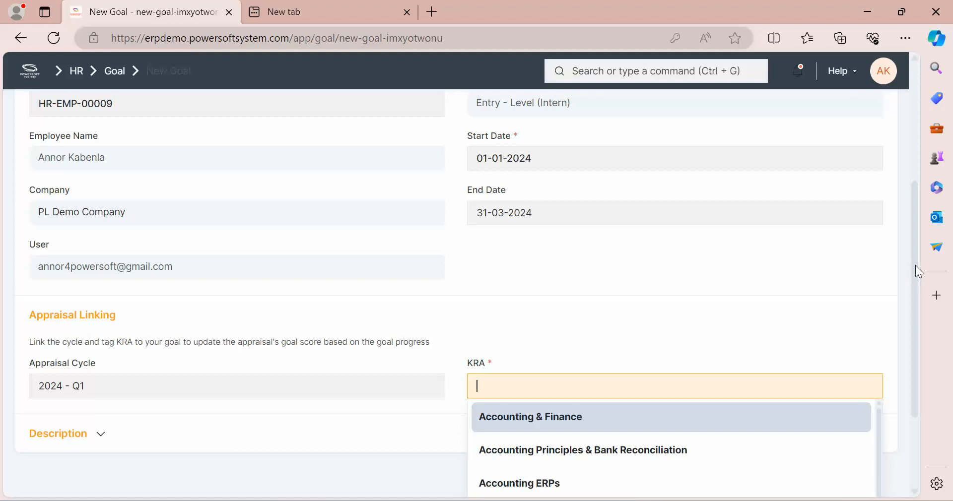
left_click_drag(915, 265, 914, 329)
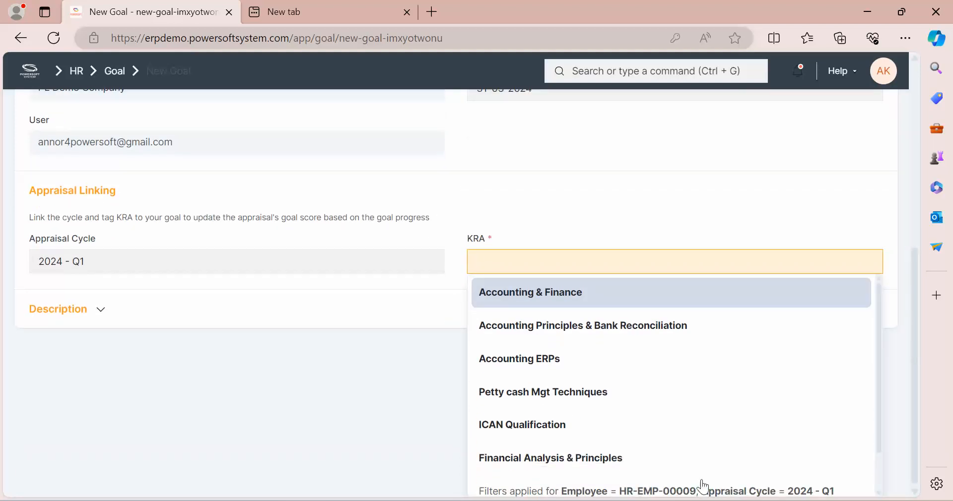
left_click(645, 500)
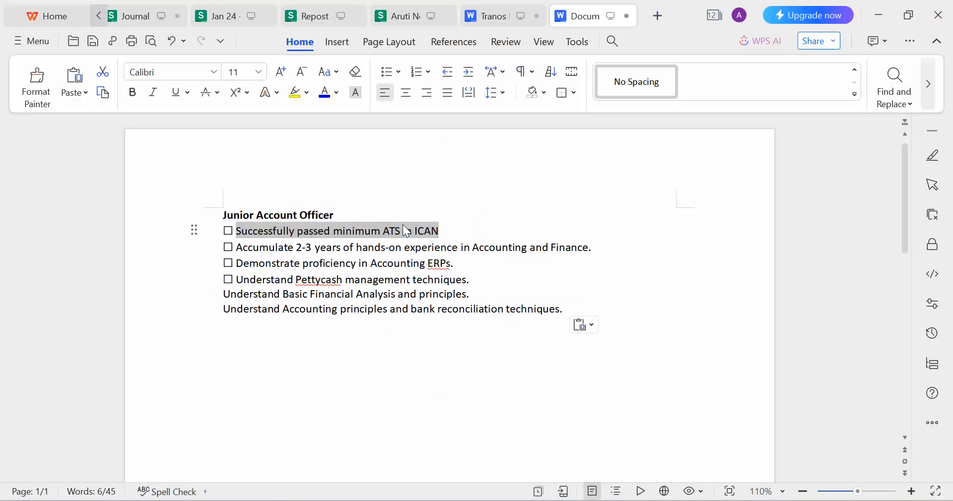
key("alt+Tab")
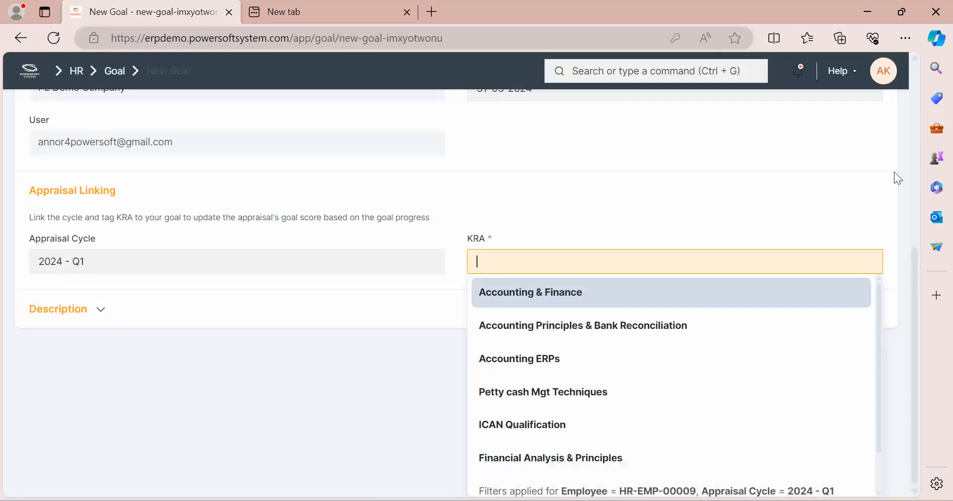
Enter "Successfully passed minimum ATS in ICAN" as the goal's title.
right_click(909, 120)
scroll(913, 94, "up", 5)
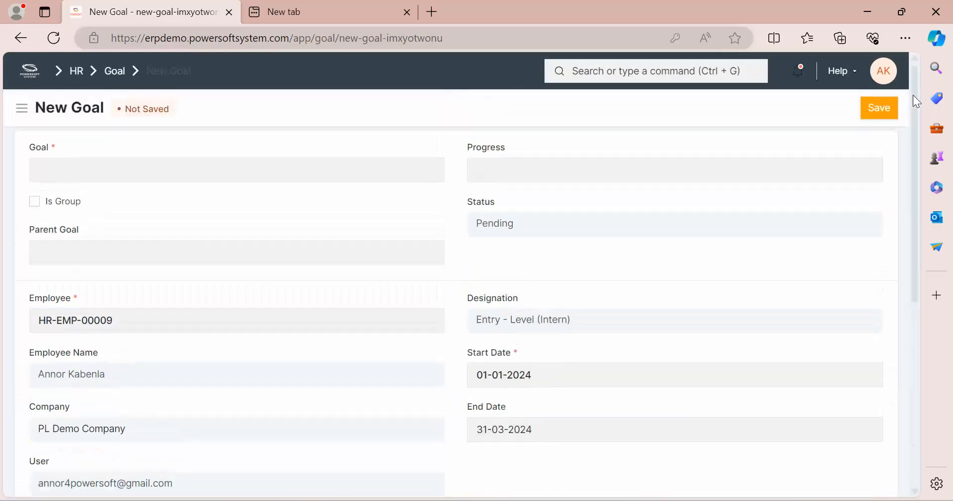
left_click(243, 168)
key("ctrl+v")
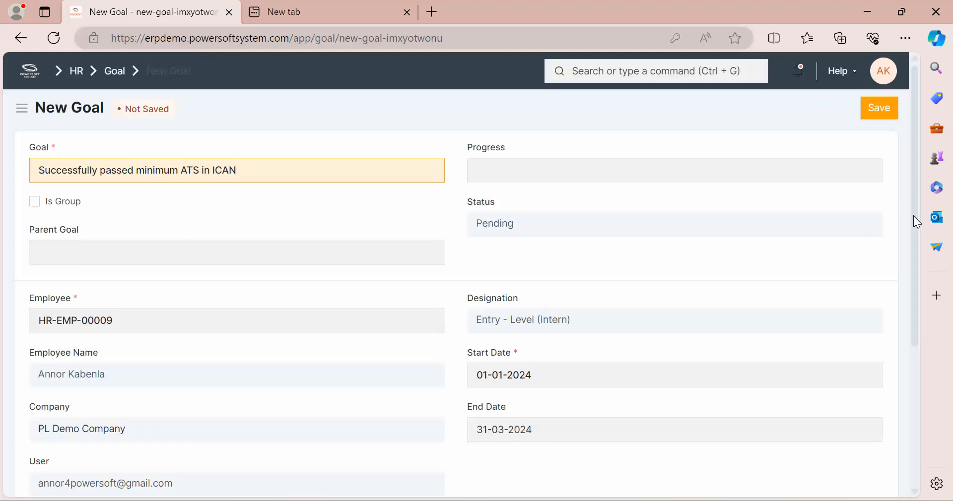
Link the goal to the ICAN Qualification KRA, dismiss the permission message, and save the goal.
scroll(914, 215, "down", 5)
left_click(514, 392)
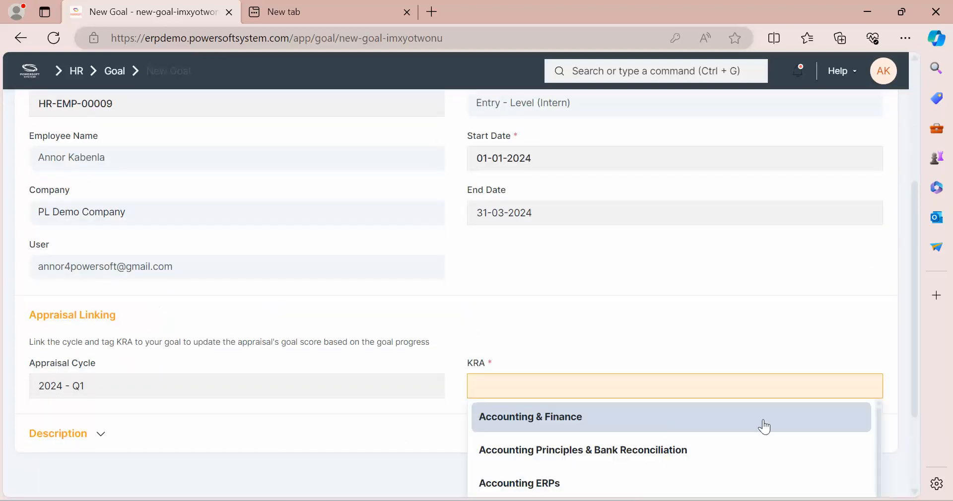
scroll(916, 377, "down", 3)
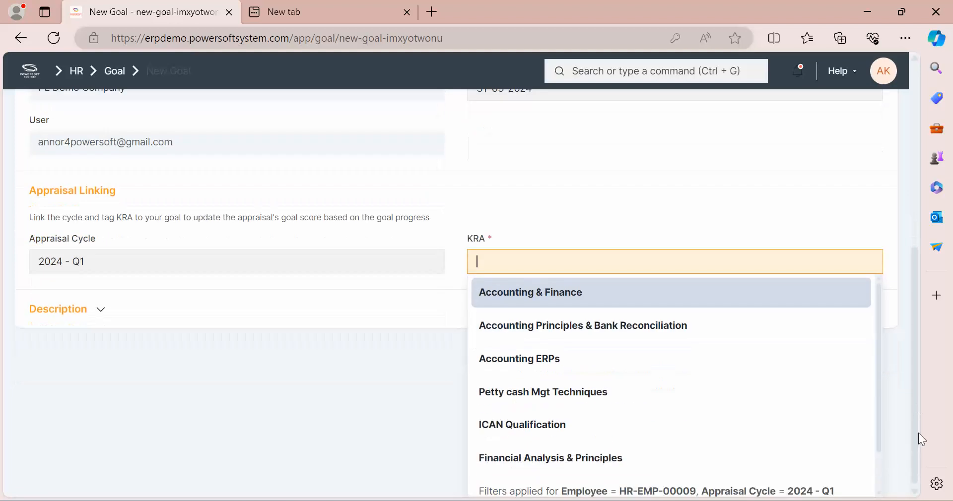
left_click(557, 435)
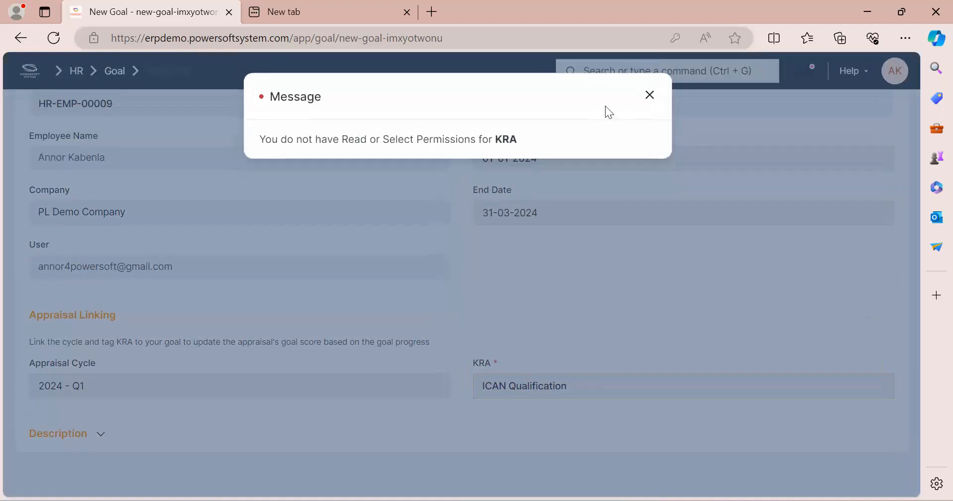
left_click(648, 95)
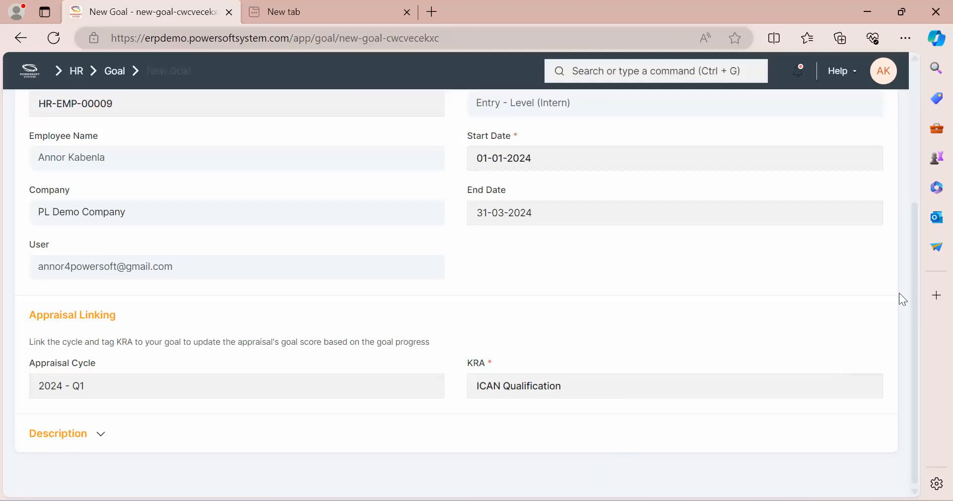
left_click_drag(918, 283, 904, 118)
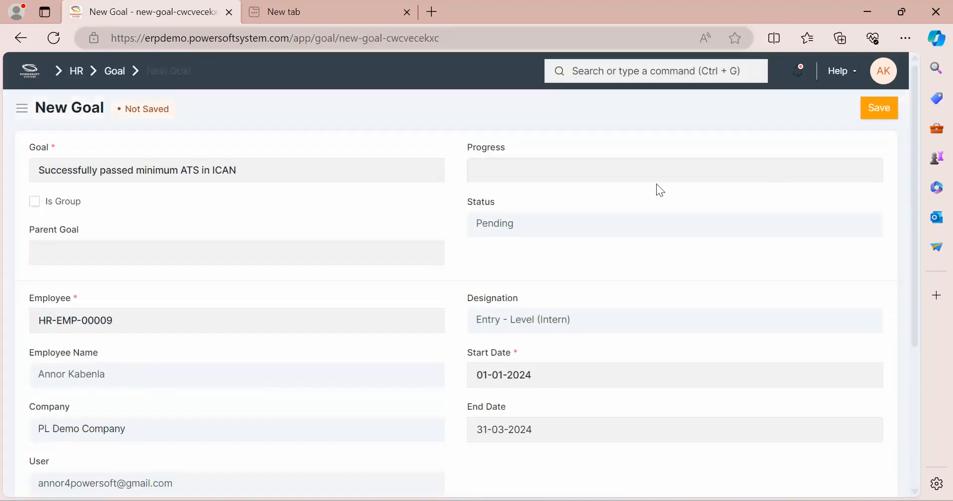
left_click(881, 107)
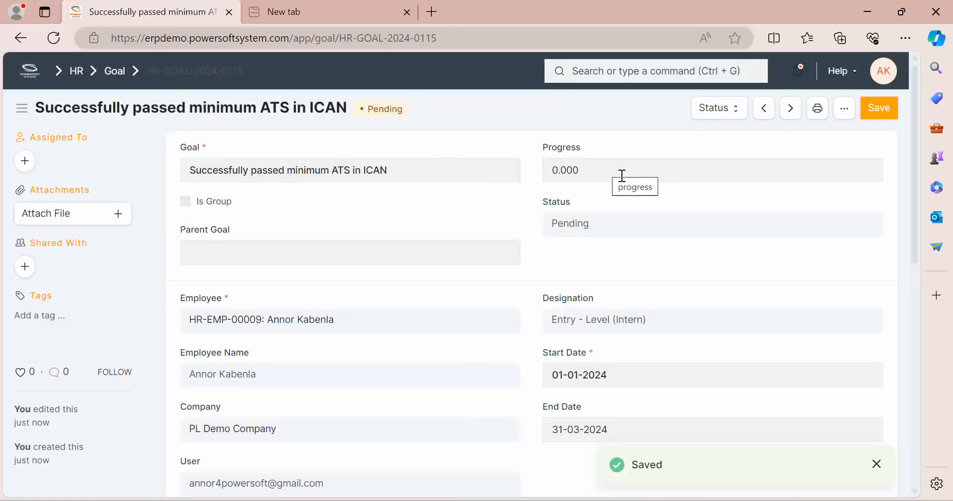
Duplicate the saved goal and replace its title with "Accumulate 2-3 years of hands-on experience in Accounting and Finance" from the WPS Writer document.
left_click(844, 109)
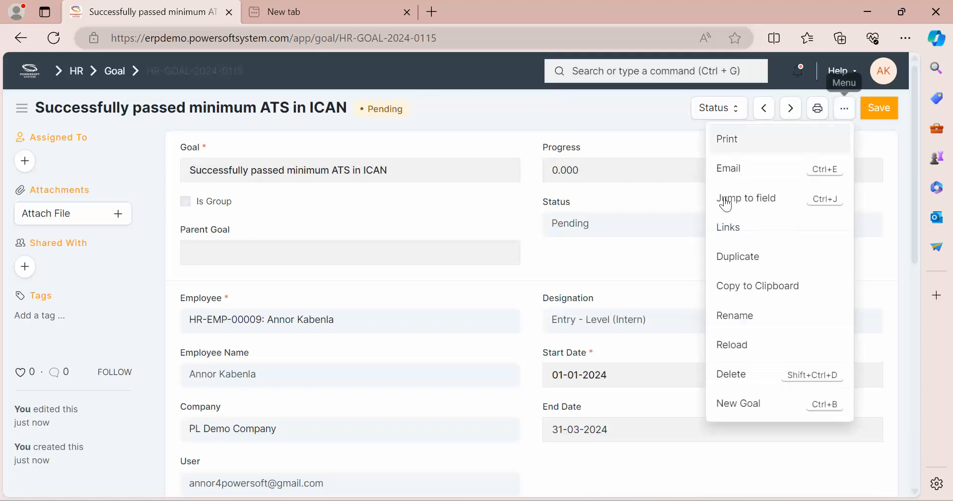
left_click(731, 266)
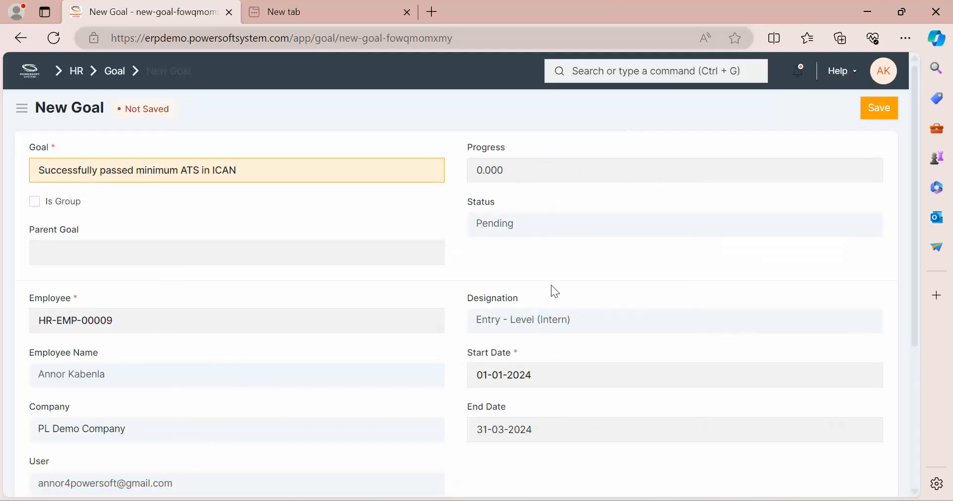
left_click(568, 500)
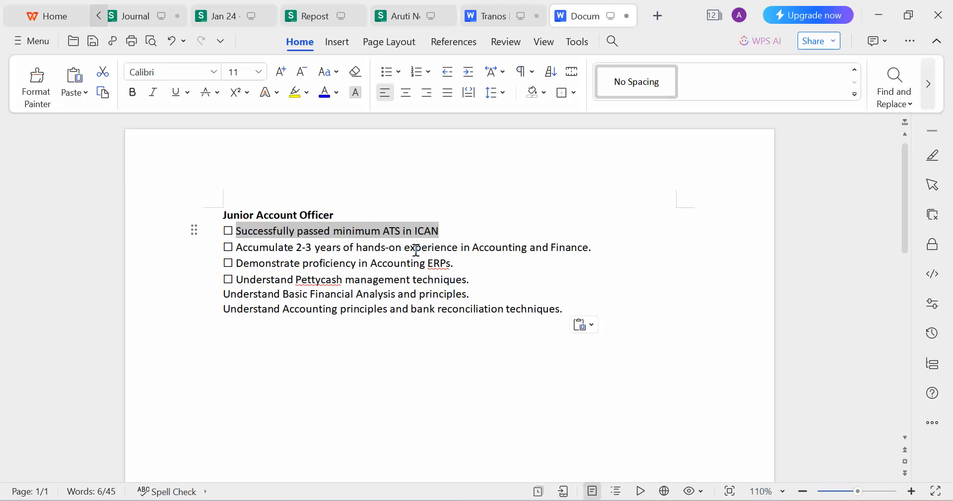
left_click_drag(236, 247, 591, 248)
key("ctrl+c")
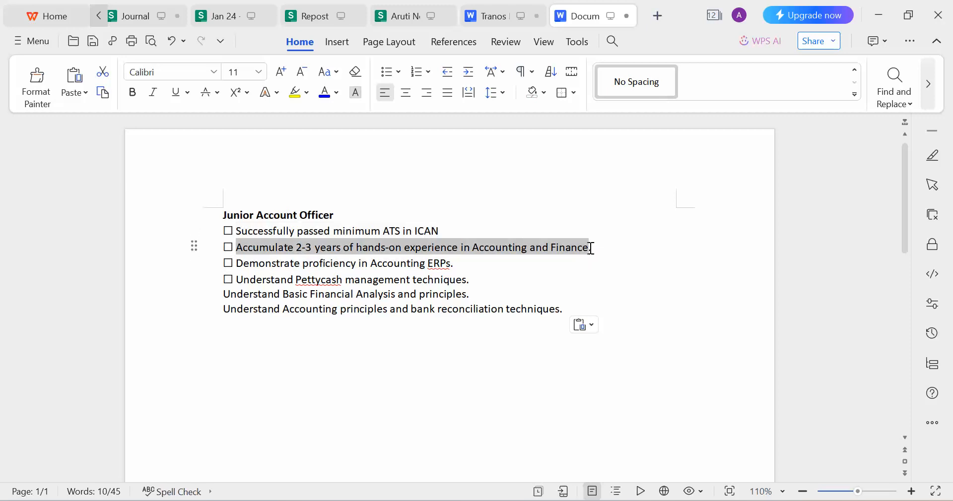
key("alt+Tab")
left_click(323, 170)
left_click_drag(262, 170, 4, 162)
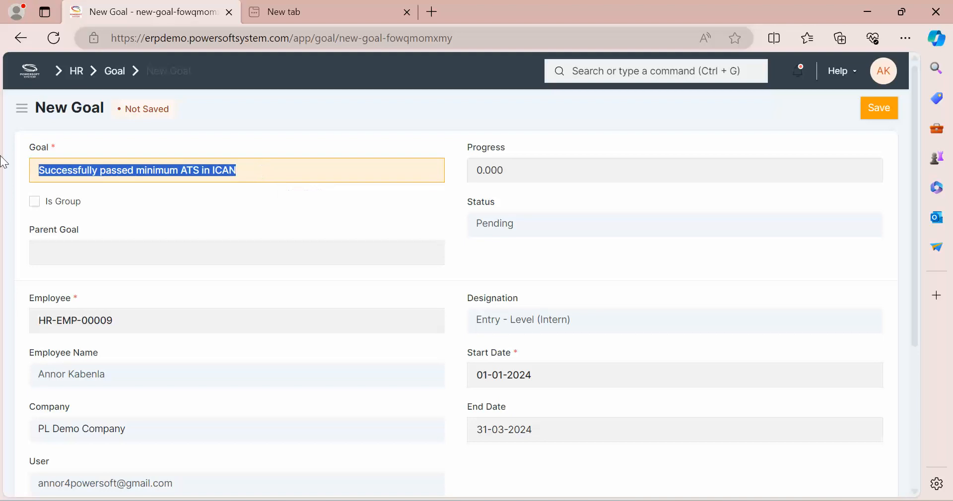
key("ctrl+v")
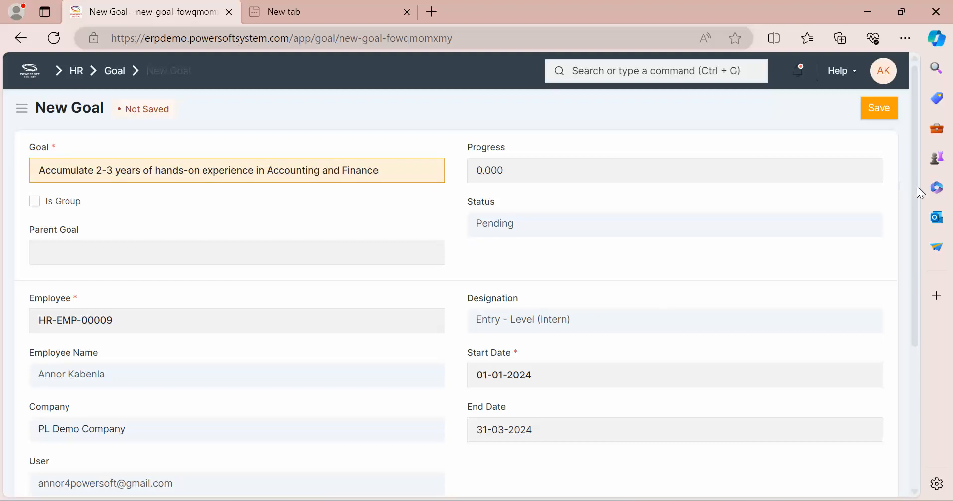
Change the duplicated goal's KRA to Accounting & Finance and save it.
left_click_drag(914, 240, 907, 391)
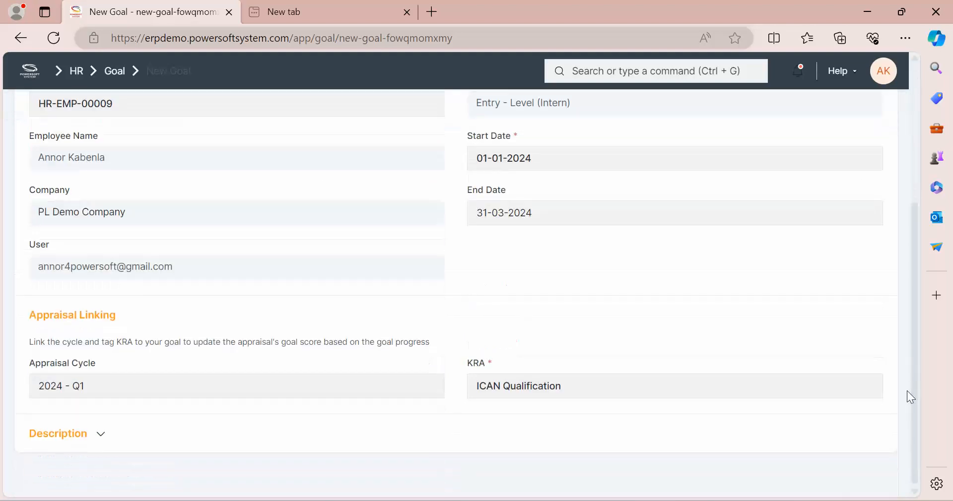
triple_click(574, 389)
type("accou")
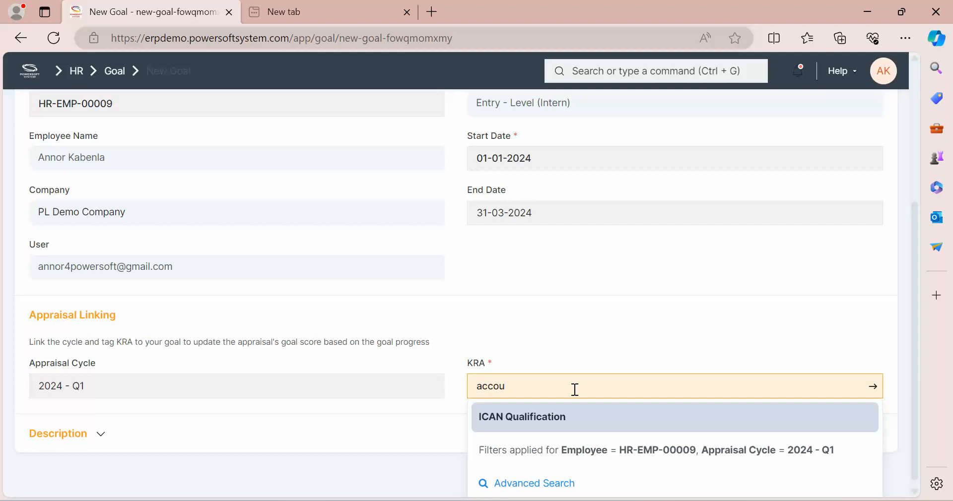
left_click(565, 420)
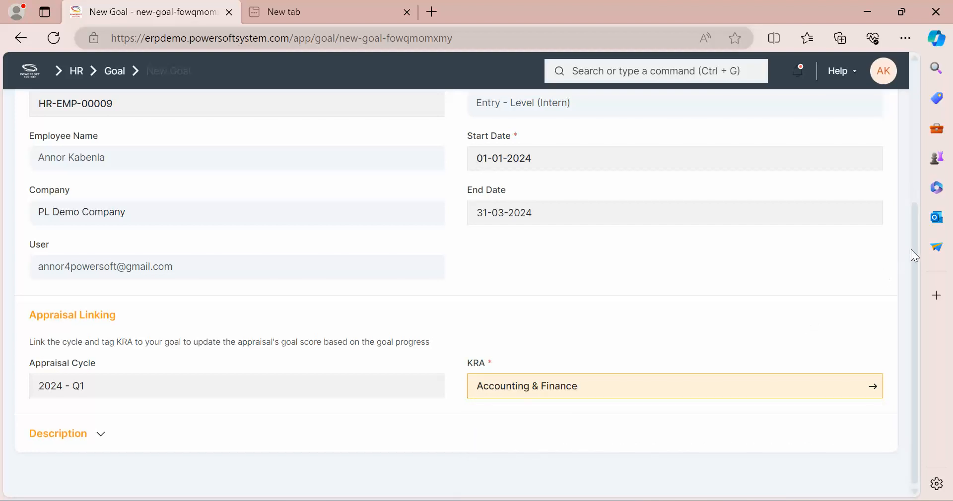
left_click_drag(914, 256, 892, 143)
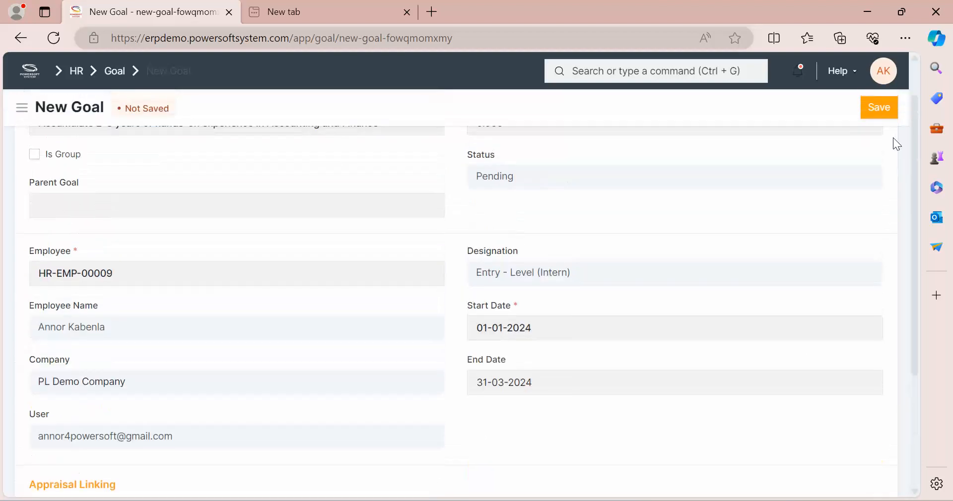
left_click(875, 112)
Duplicate the saved goal and replace its title with "Demonstrate proficiency in Accounting ERPs" copied from the WPS Writer document.
key("alt+Tab")
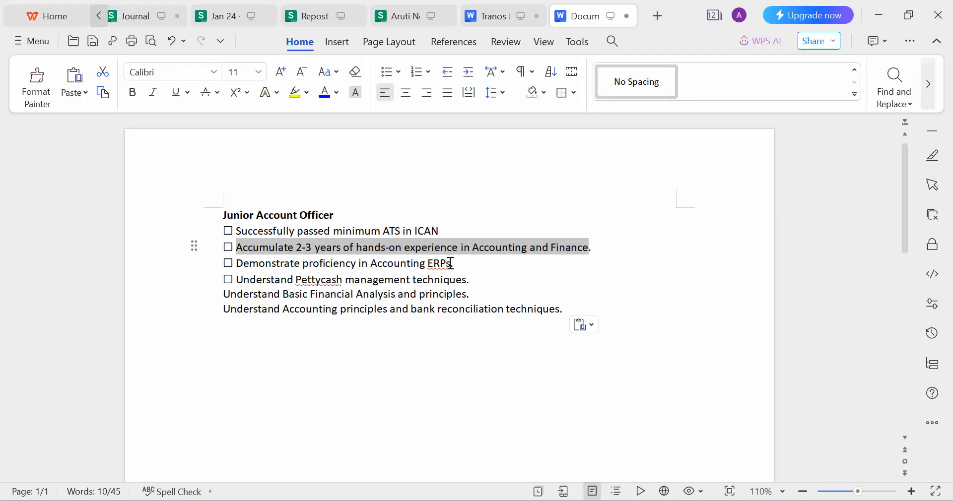
left_click_drag(451, 263, 234, 263)
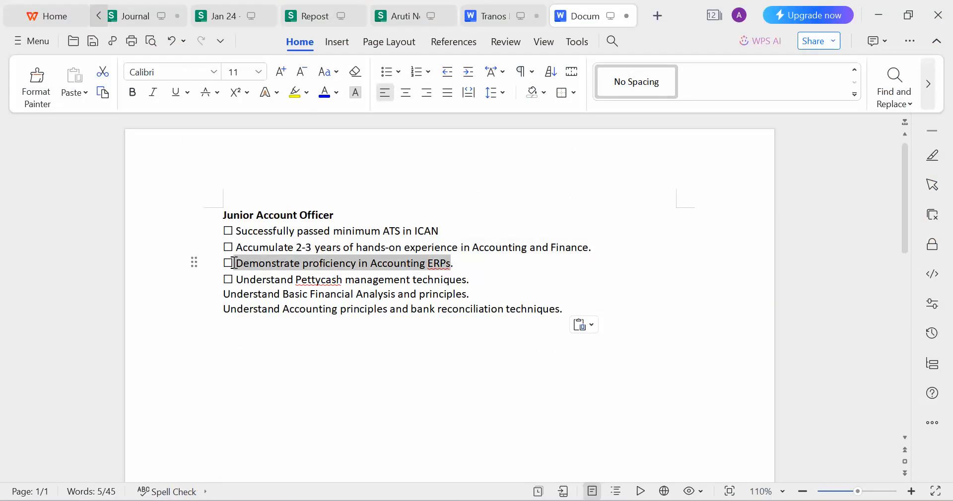
key("ctrl+c")
key("alt+Tab")
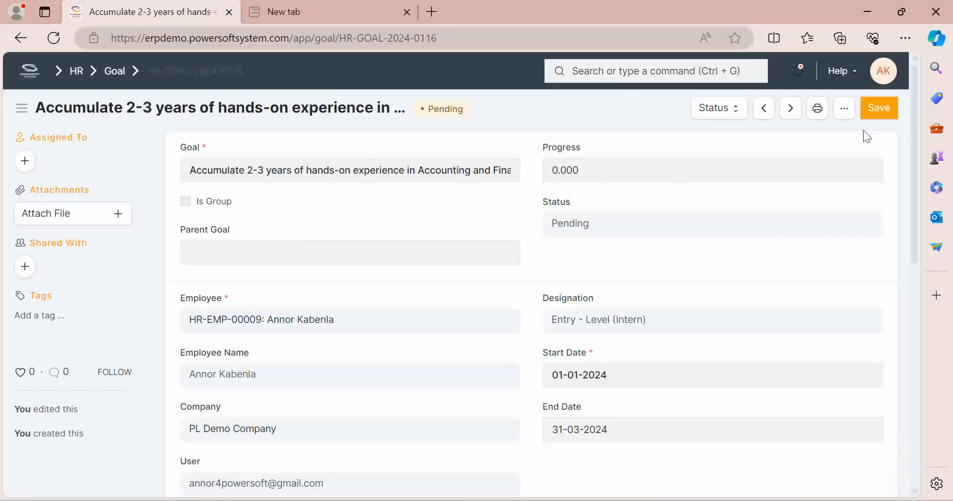
left_click(844, 108)
left_click(742, 257)
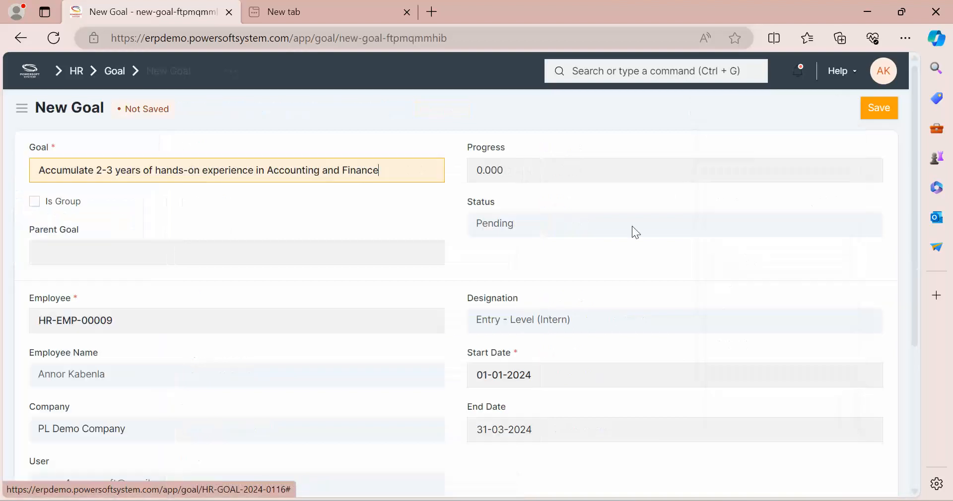
left_click_drag(405, 169, 25, 151)
key("ctrl+v")
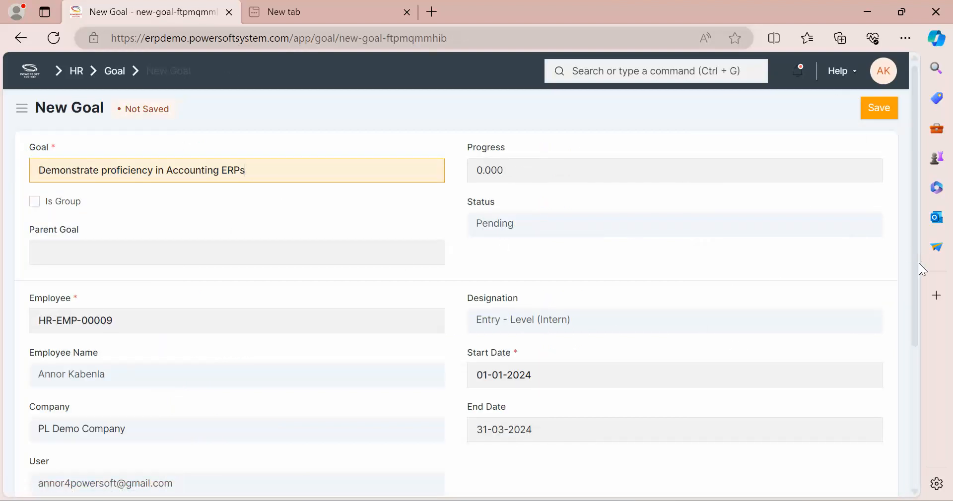
Change the duplicated goal's KRA to Accounting ERPs and save the goal.
left_click_drag(919, 264, 928, 356)
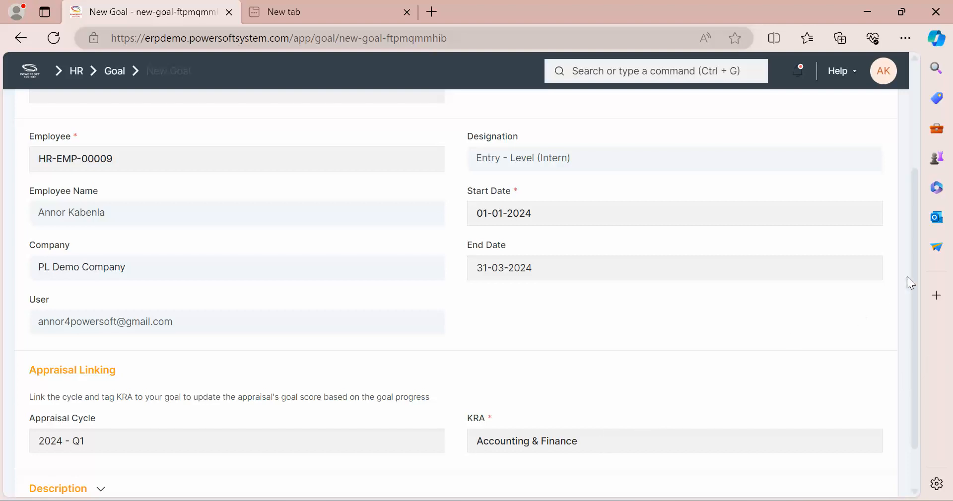
left_click_drag(917, 277, 885, 155)
scroll(844, 298, "down", 4)
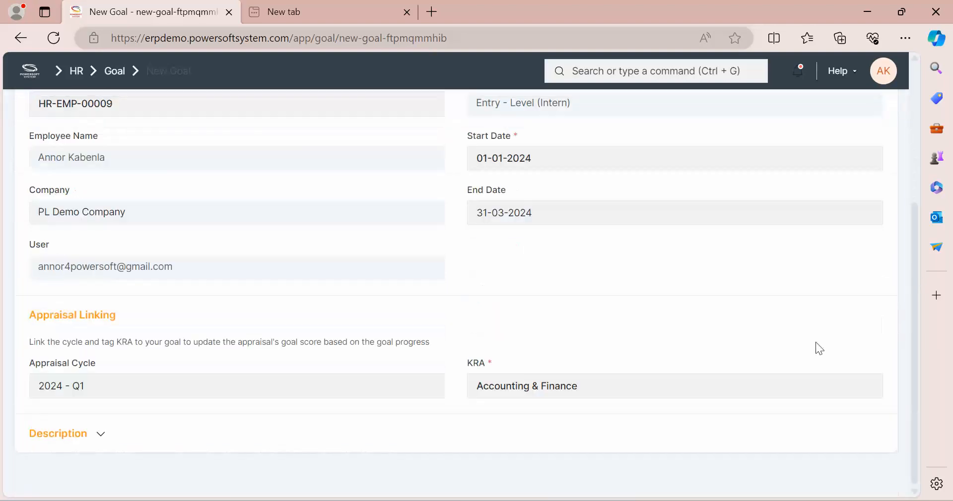
triple_click(609, 385)
type("acc")
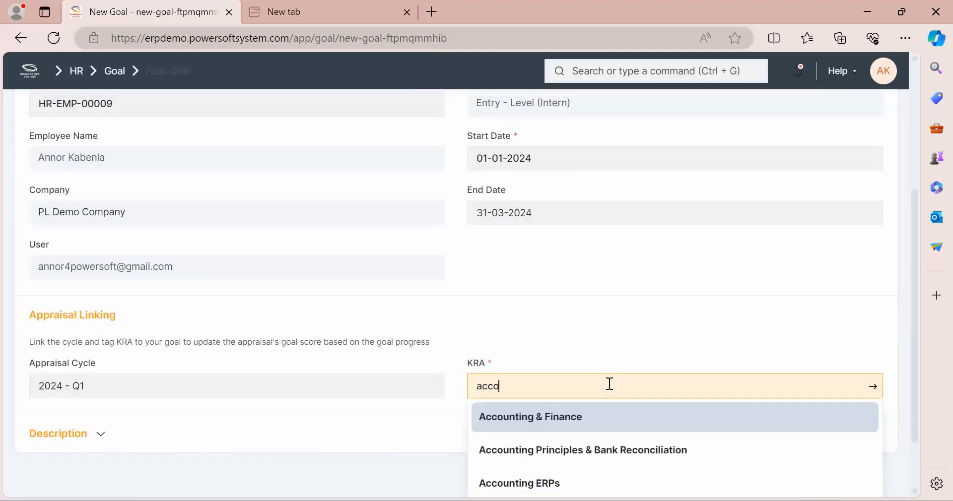
type("o")
left_click(576, 483)
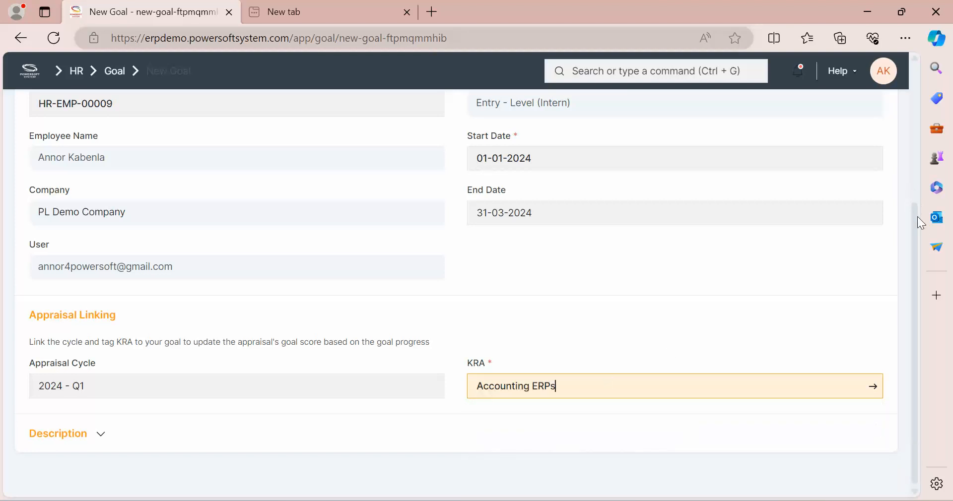
scroll(917, 216, "up", 5)
left_click(879, 108)
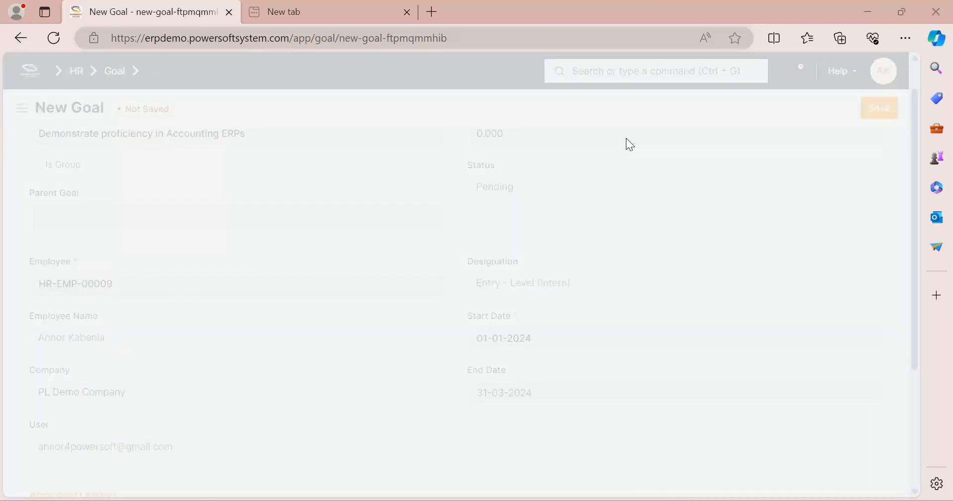
Copy "Understand Pettycash management techniques" from the WPS Writer document and use it as the title of a duplicate of the saved goal.
key("alt+Tab")
left_click_drag(237, 279, 469, 287)
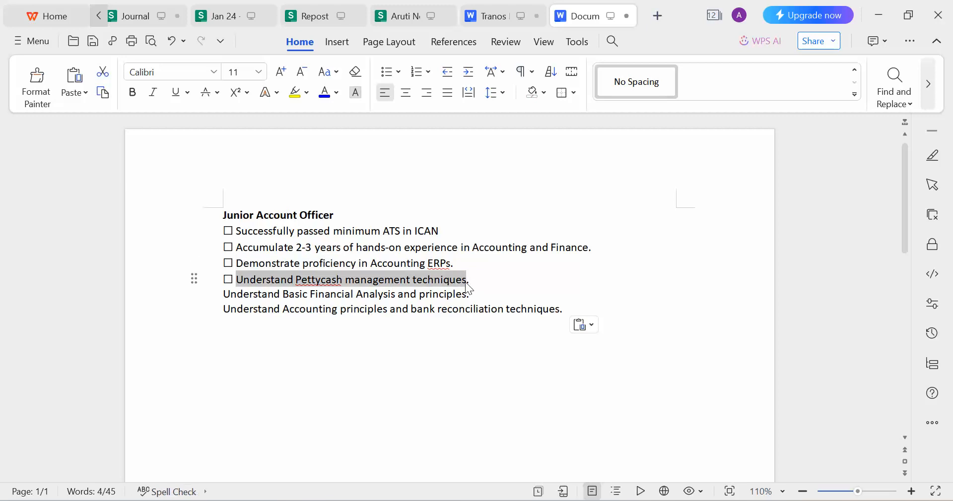
key("alt+Tab")
left_click(843, 114)
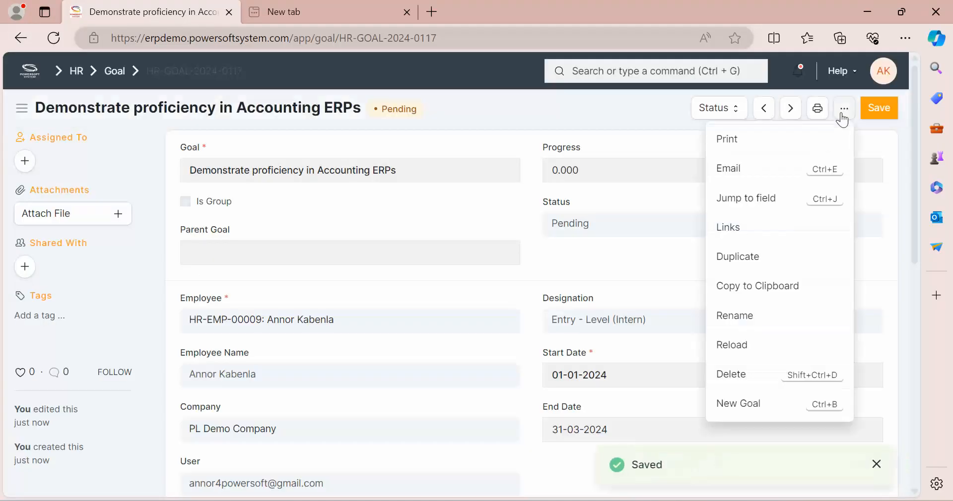
left_click(737, 254)
triple_click(317, 172)
key("ctrl+v")
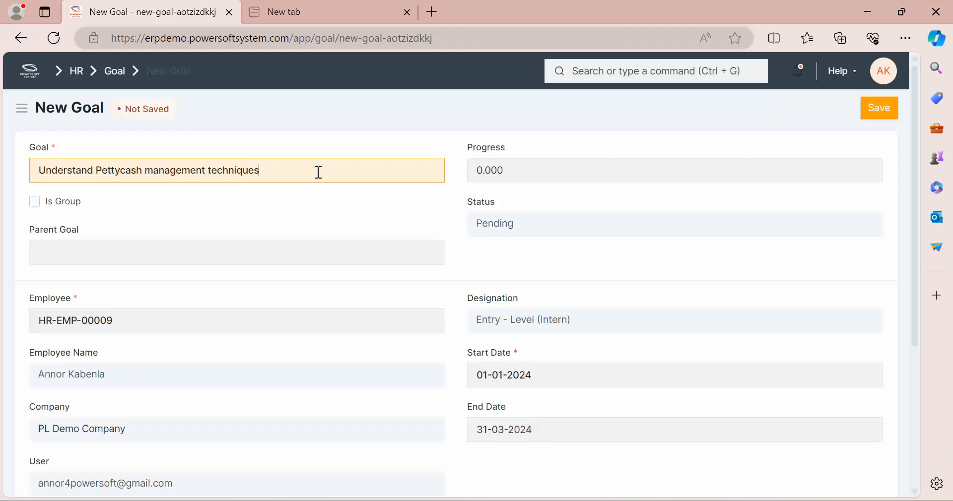
Link the petty cash goal to the Petty cash Mgt Techniques KRA and save it.
left_click_drag(912, 252, 918, 387)
left_click(589, 393)
key("ctrl+a")
type("te")
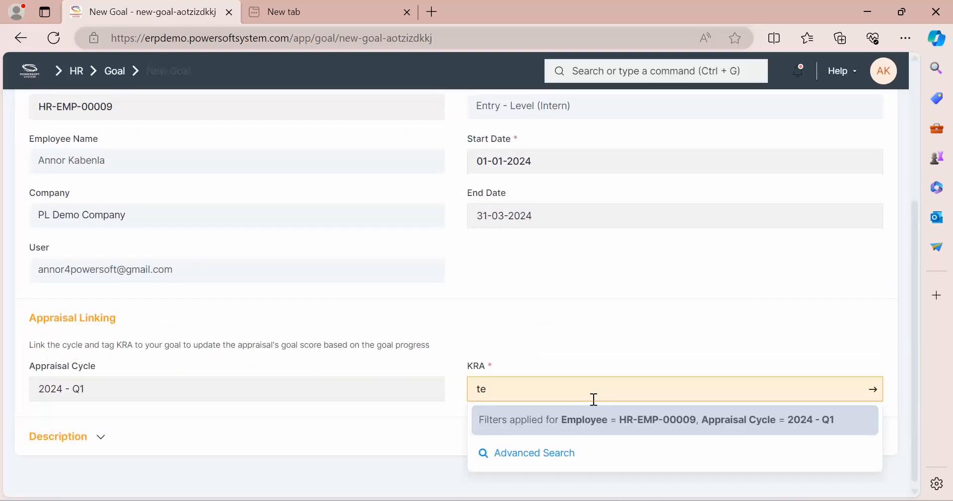
key("BackSpace")
key("BackSpace")
type("erp")
key("alt+Tab")
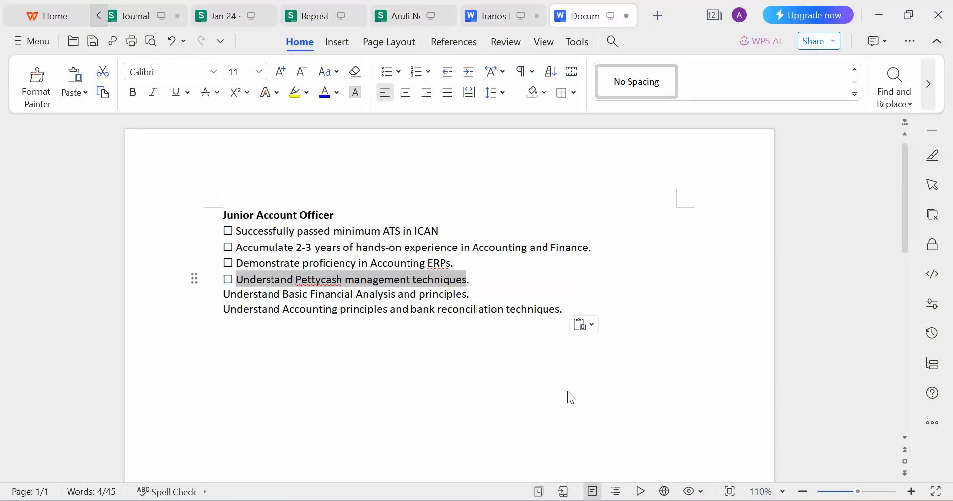
key("alt+Tab")
type("pett")
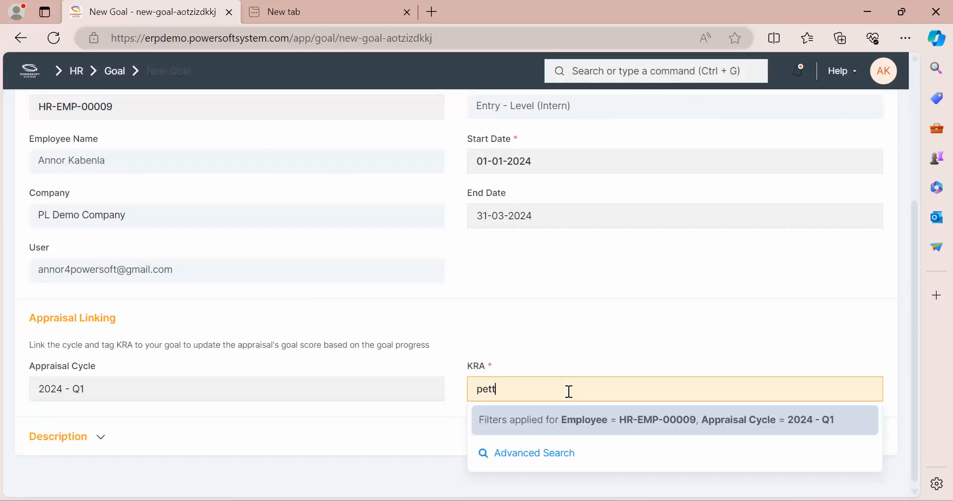
left_click(540, 422)
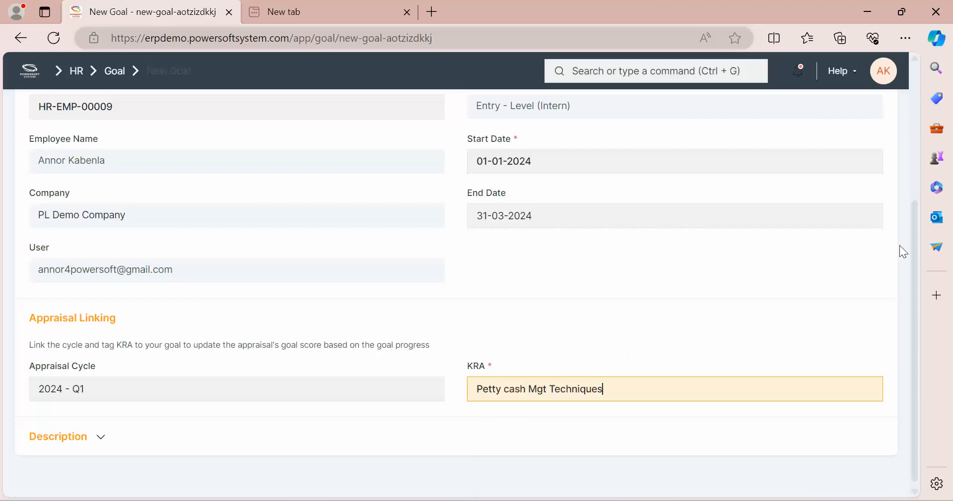
scroll(915, 237, "up", 5)
left_click(879, 107)
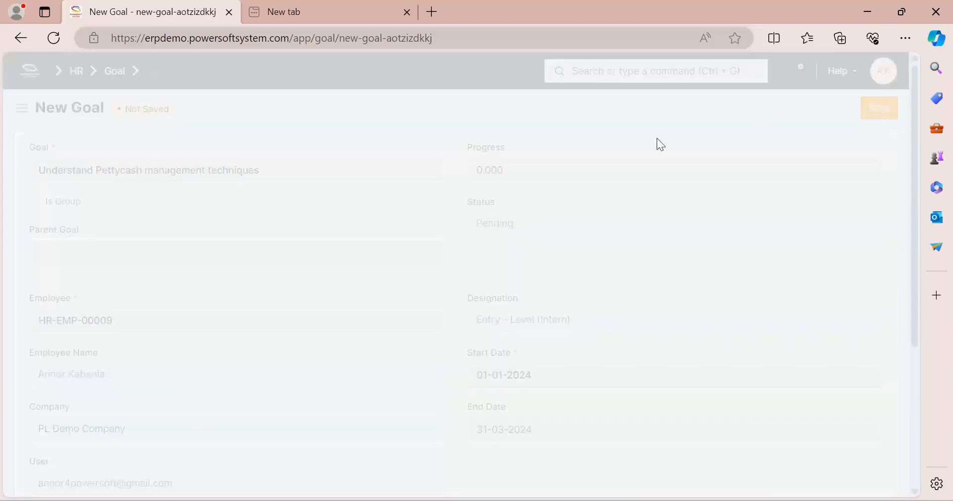
Duplicate the petty cash goal and retitle the copy "Understand Basic Financial Analysis and principles" from the WPS Writer document.
key("alt+Tab")
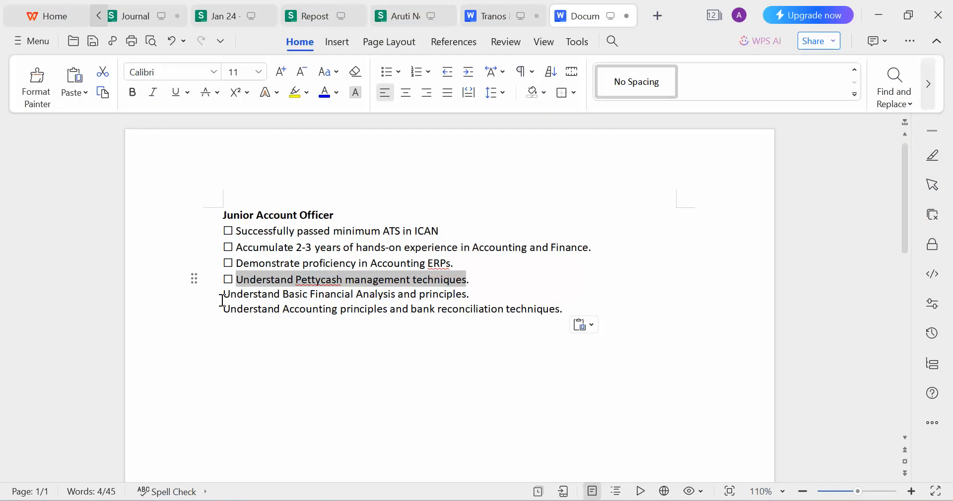
left_click_drag(223, 296, 468, 296)
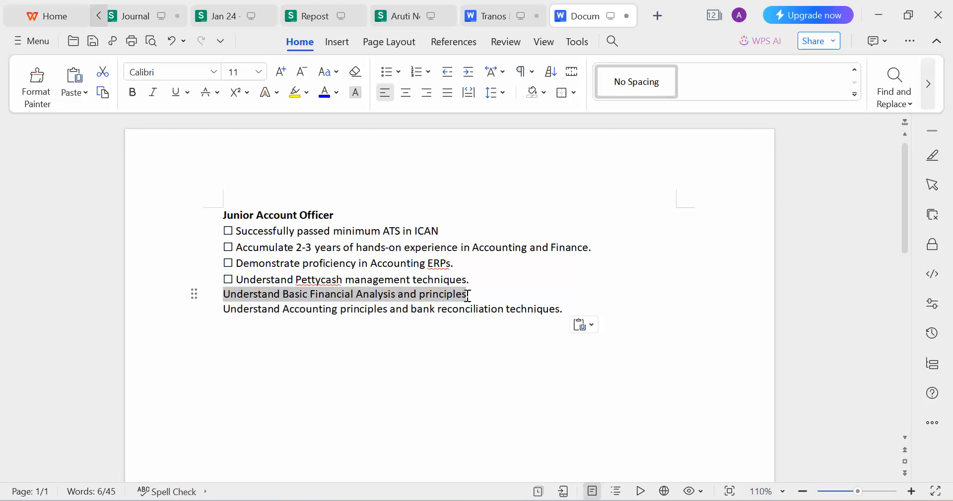
key("alt+Tab")
left_click(846, 115)
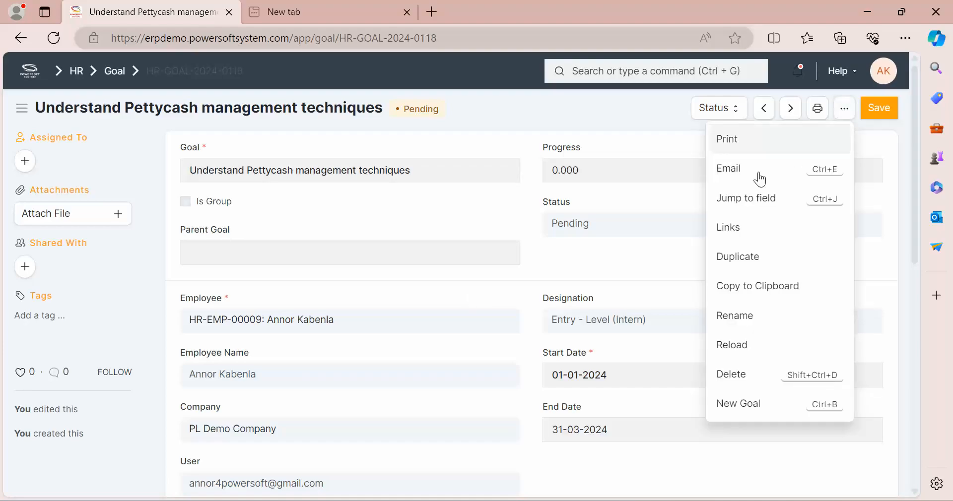
left_click(751, 255)
triple_click(380, 167)
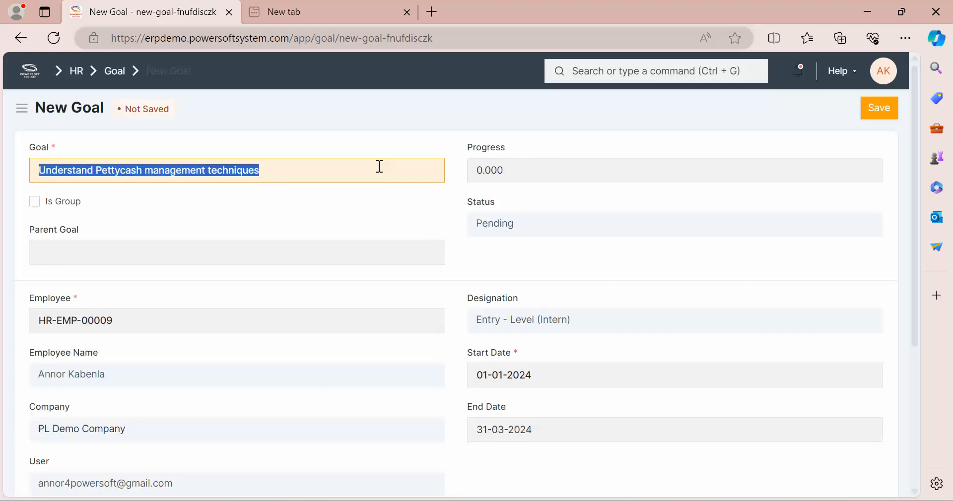
key("ctrl+v")
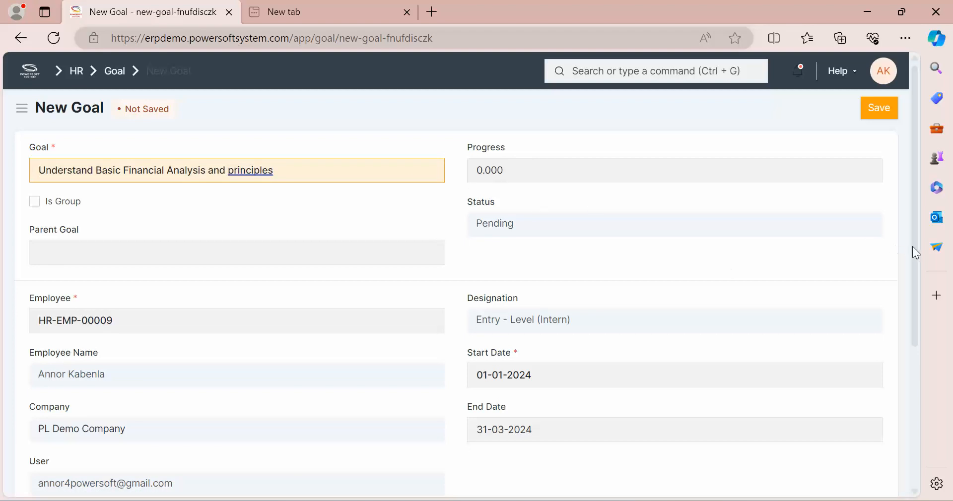
Set the new goal's KRA to Financial Analysis & Principles and save the goal.
left_click_drag(916, 253, 910, 373)
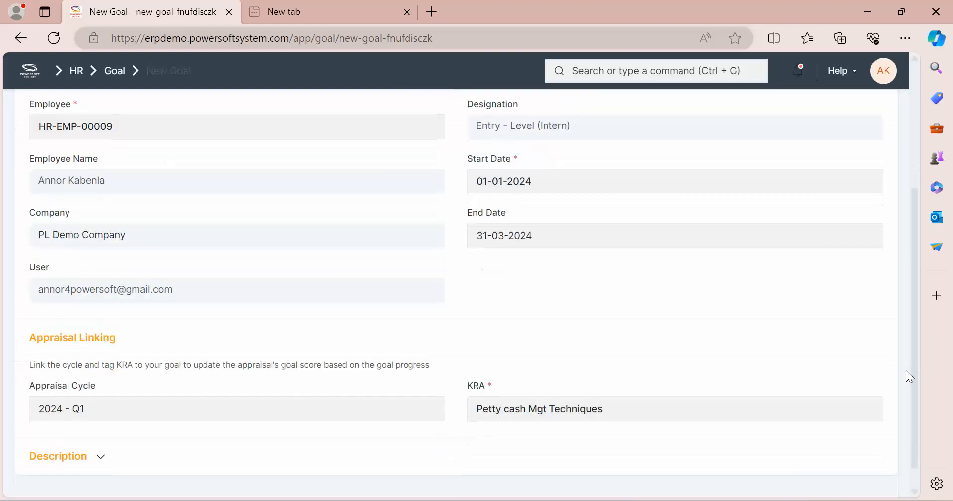
triple_click(601, 408)
key("BackSpace")
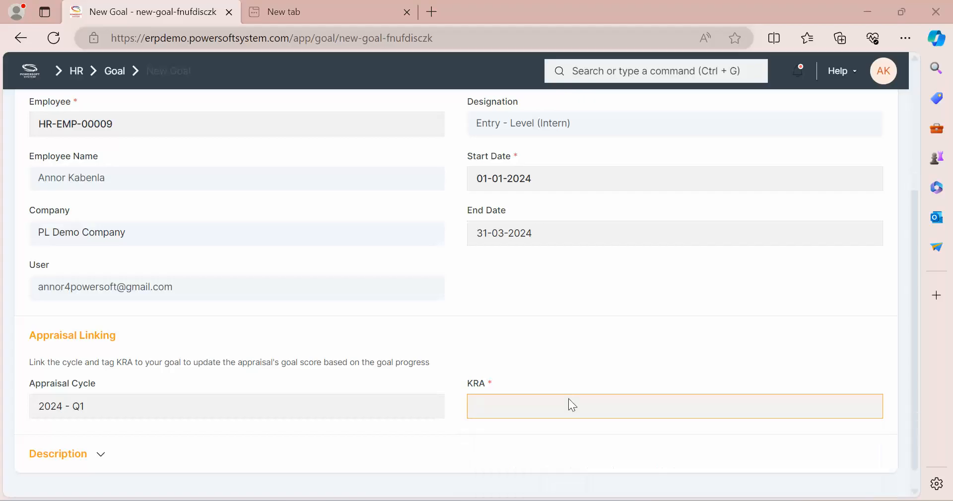
key("alt+Tab")
key("alt+Tab")
type("finan")
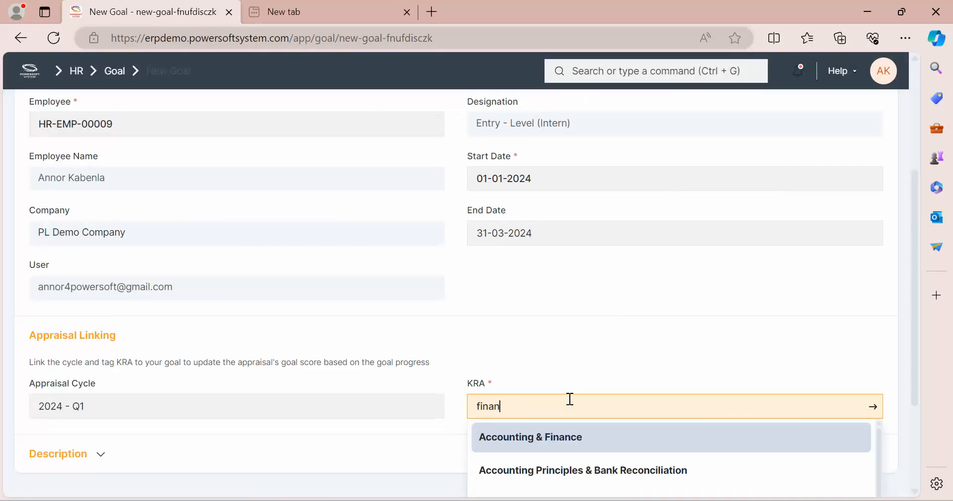
left_click(590, 454)
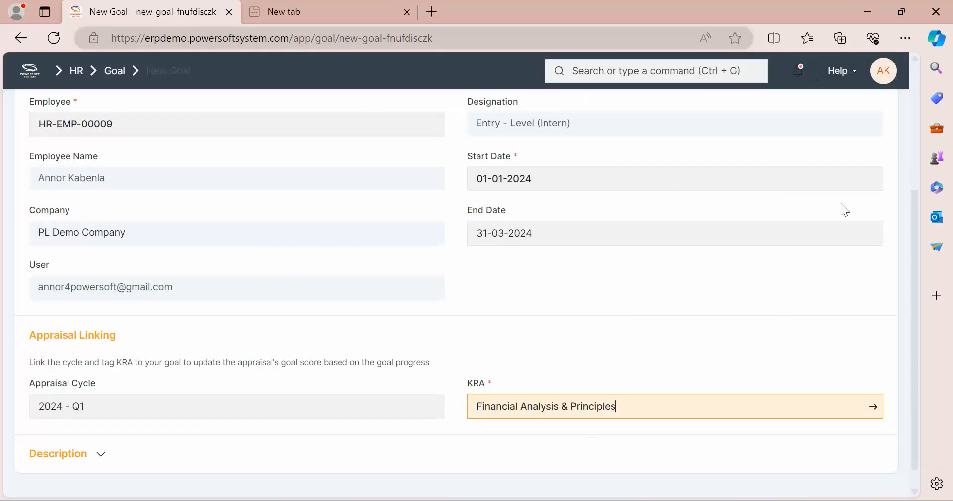
left_click_drag(911, 207, 910, 94)
left_click(880, 108)
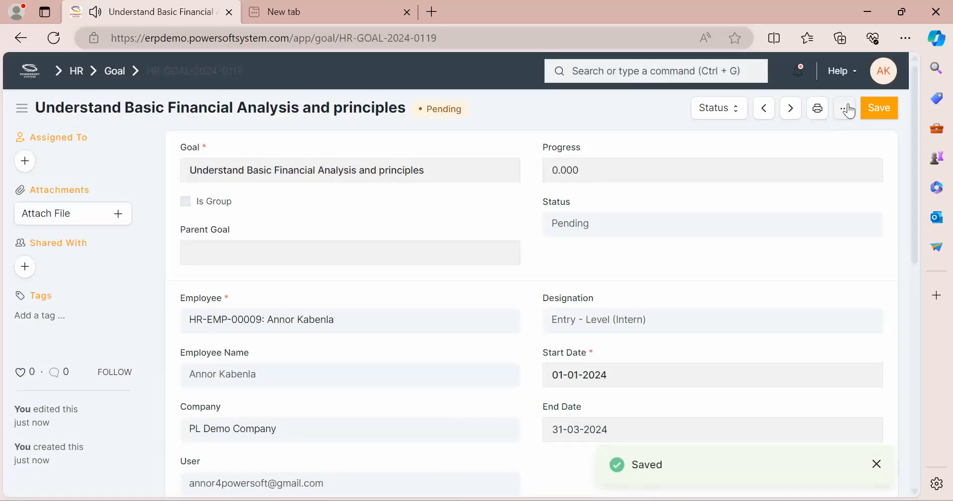
Duplicate the financial analysis goal and replace its title with "Understand Accounting principles and bank reconciliation techniques" from the WPS Writer document.
left_click(845, 108)
left_click(741, 258)
key("alt+Tab")
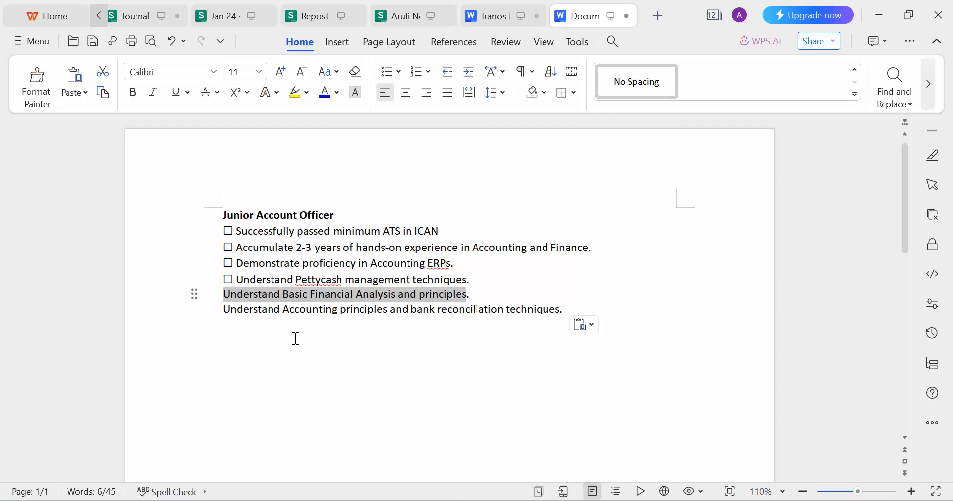
left_click_drag(224, 310, 557, 311)
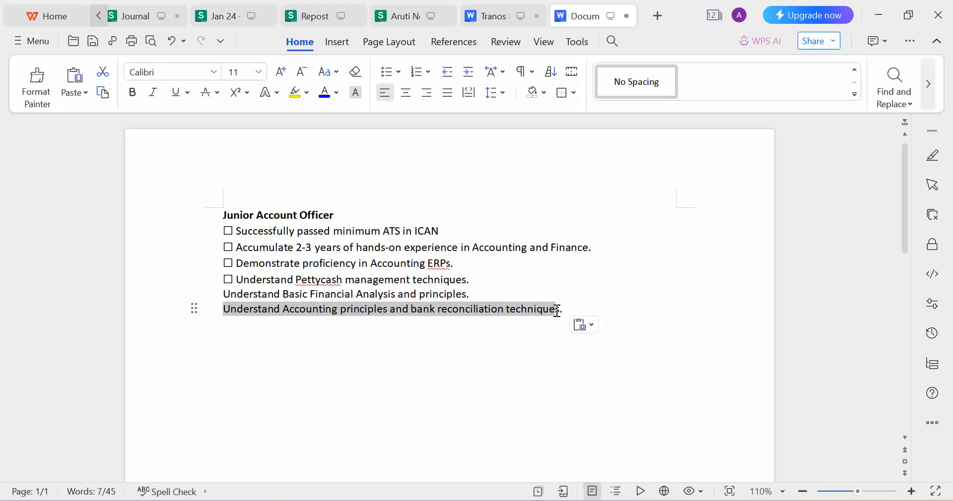
key("ctrl+c")
key("alt+Tab")
left_click(287, 164)
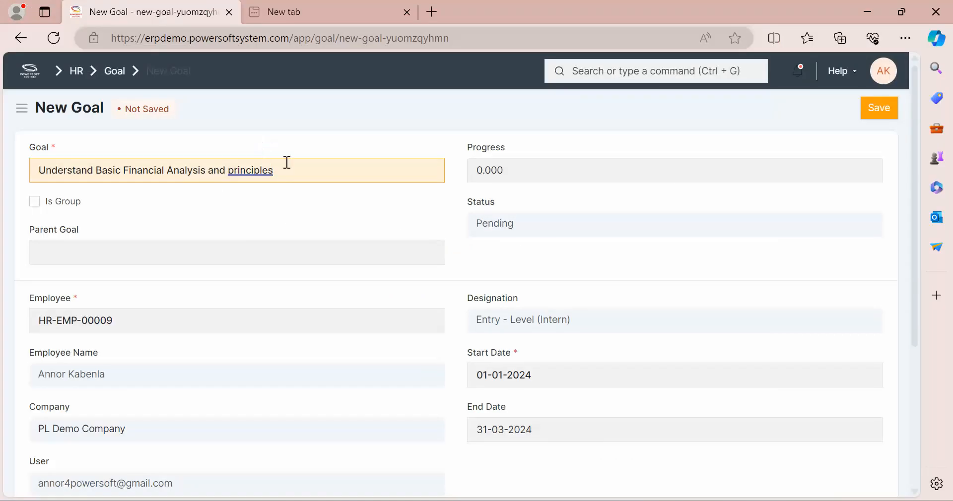
key("ctrl+a")
key("ctrl+v")
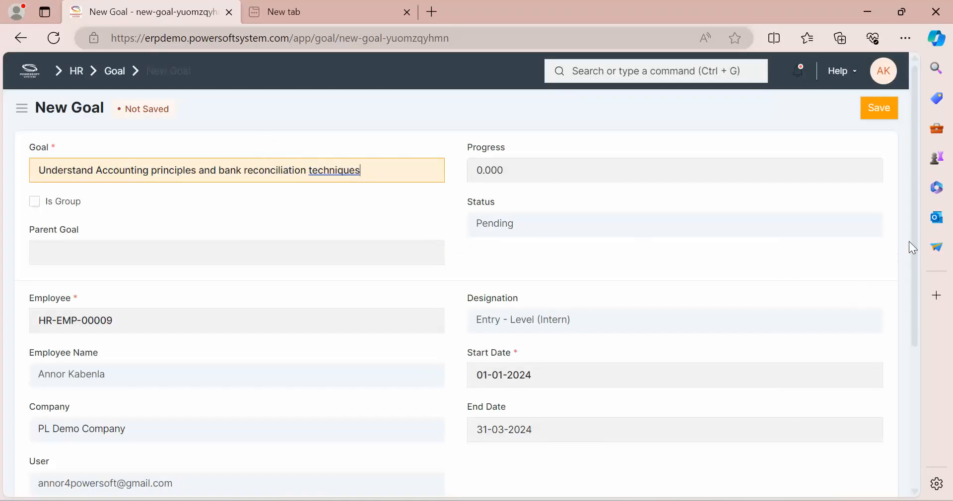
Set the new accounting principles goal's KRA to Accounting Principles & Bank Reconciliation.
left_click_drag(914, 242, 933, 381)
left_click(628, 389)
key("ctrl+a")
type("ba")
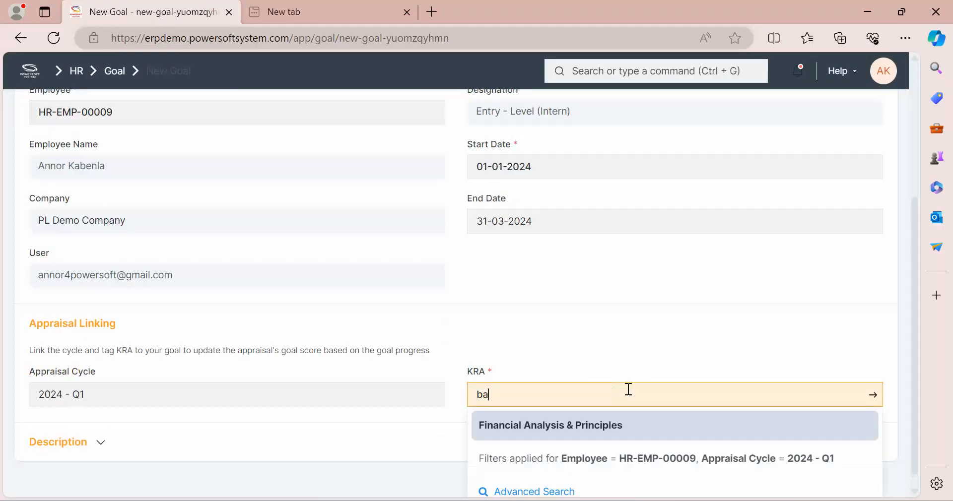
type("nk")
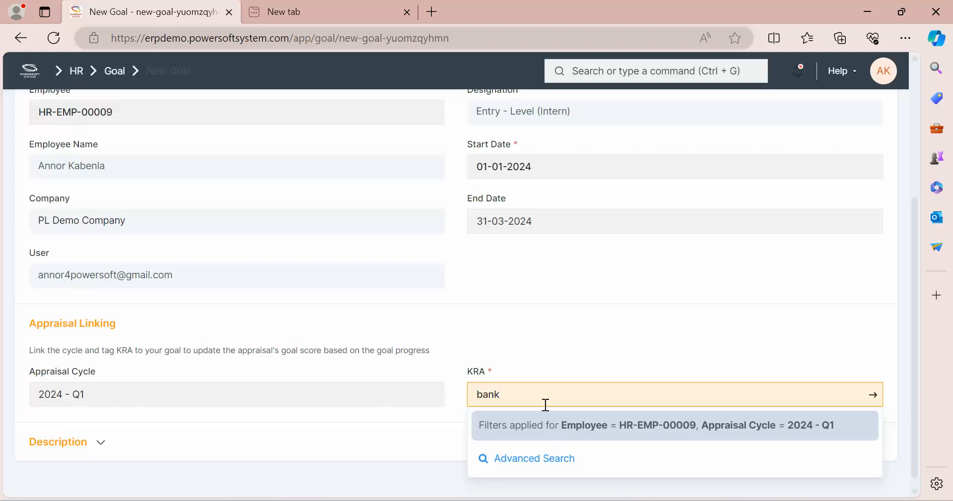
key("ctrl+a")
type("recon")
key("BackSpace")
key("BackSpace")
key("BackSpace")
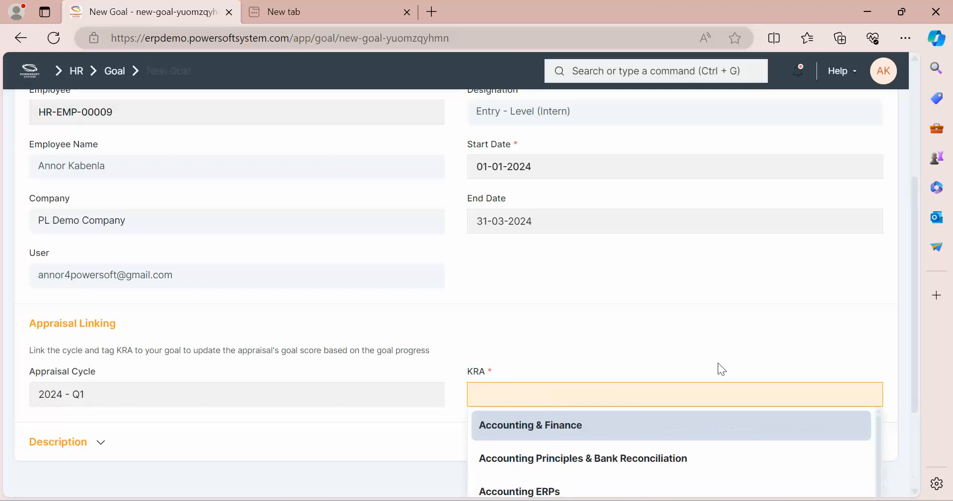
left_click(640, 459)
Check the goal wording against the WPS Writer document and save the new goal in ERPNext.
key("alt+Tab")
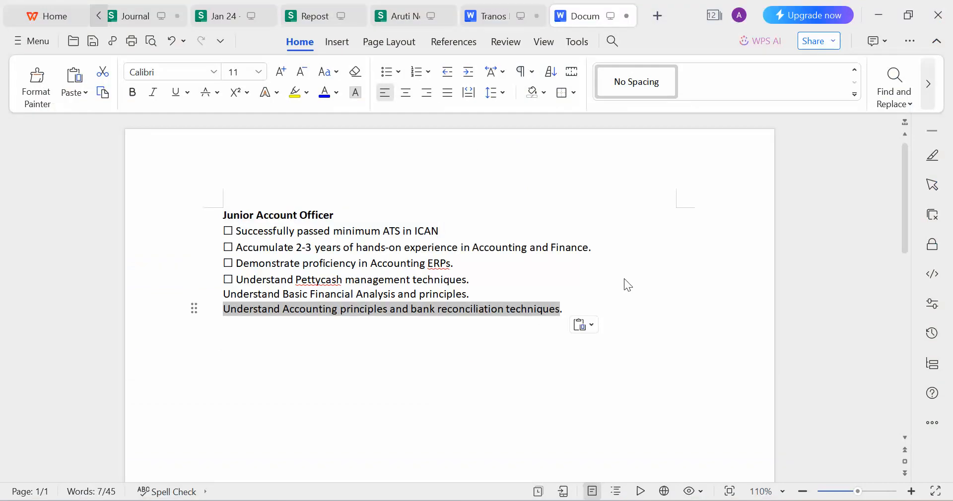
key("alt+Tab")
scroll(915, 119, "up", 5)
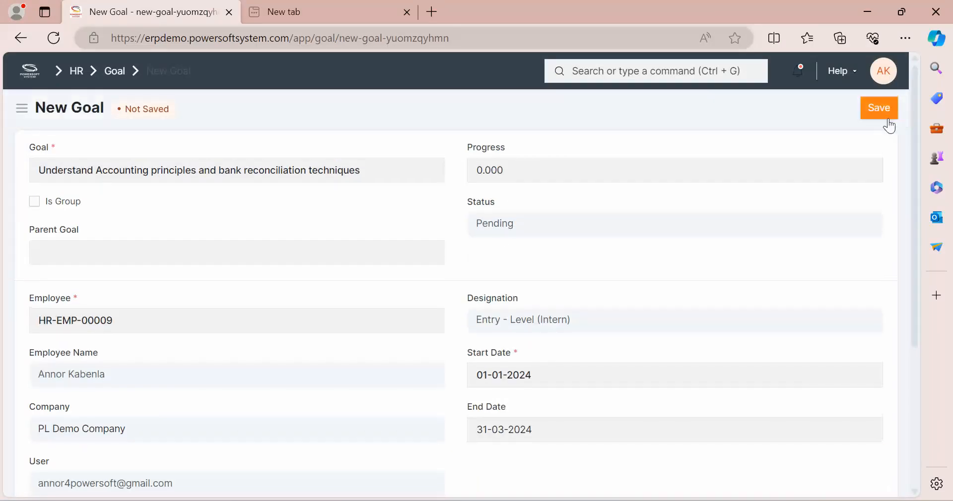
left_click(887, 115)
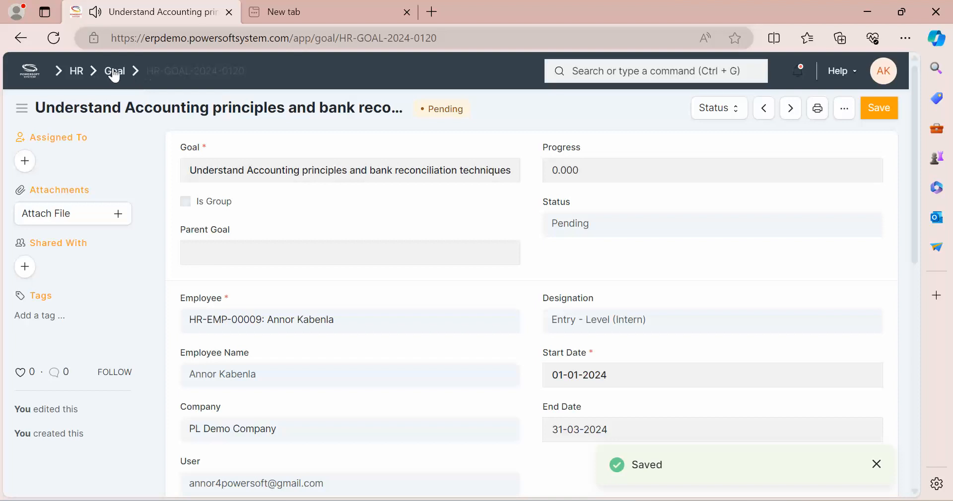
Hide the goal list's sidebar, open the accounting principles and bank reconciliation goal, and save its progress as 20.
left_click(114, 72)
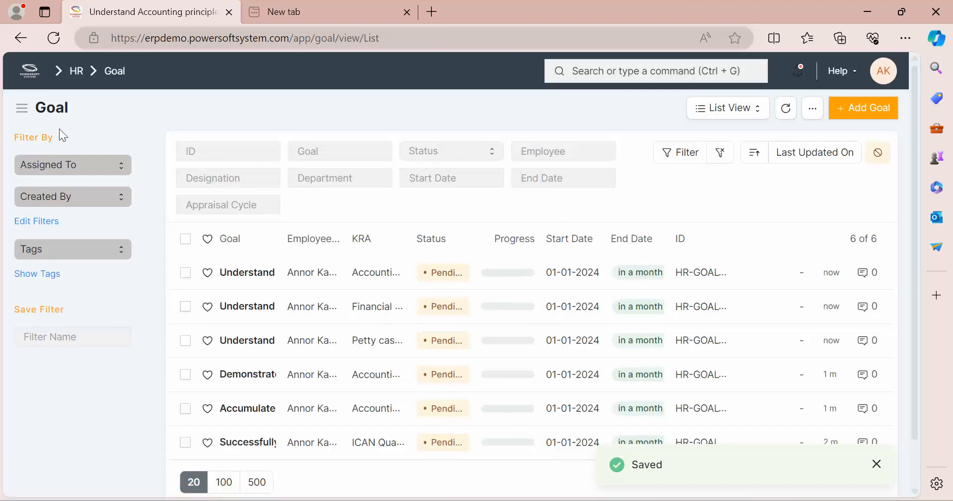
left_click(25, 114)
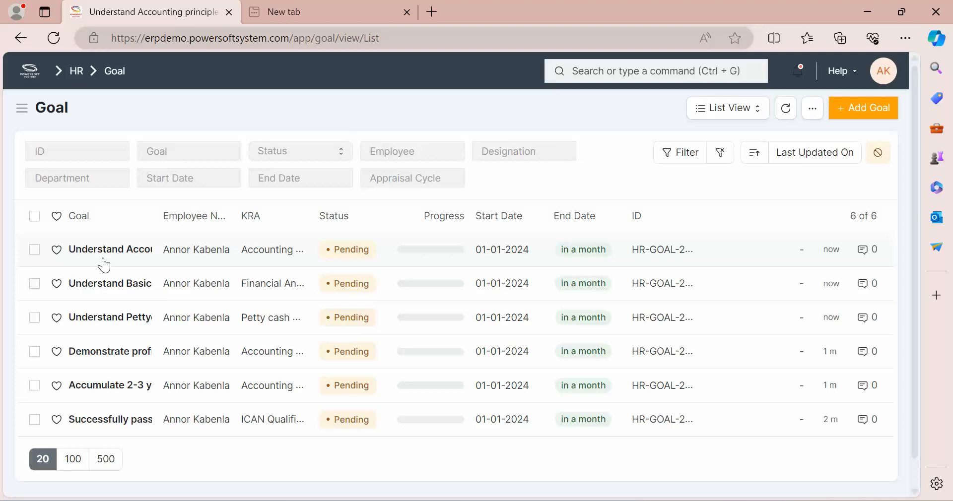
left_click(104, 260)
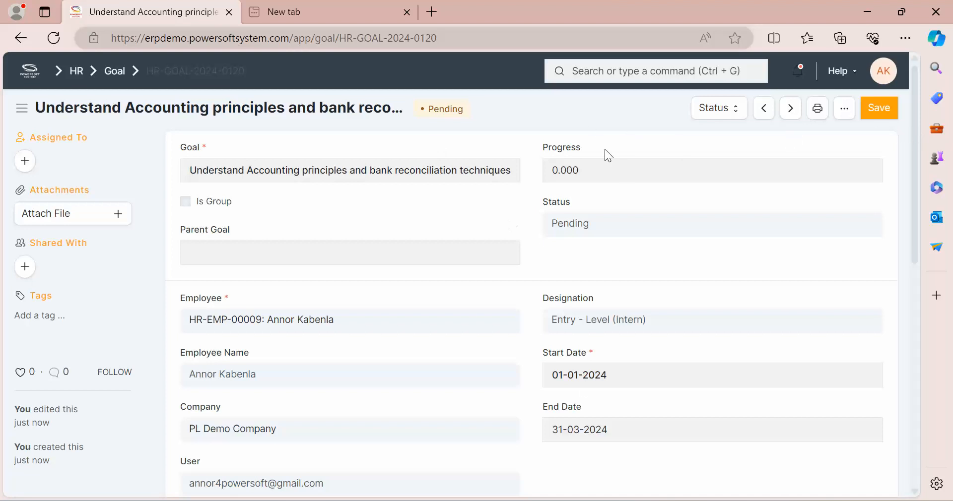
left_click(598, 169)
type("20")
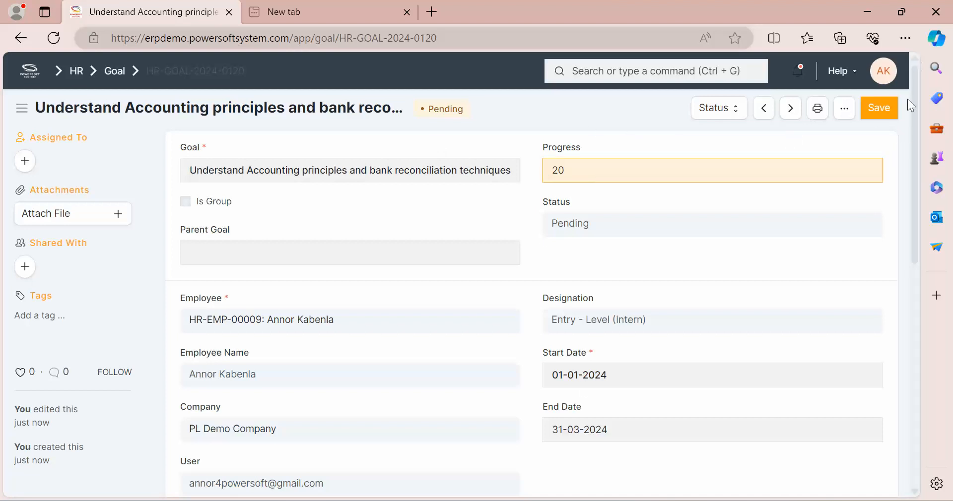
left_click(876, 118)
Post a comment on the goal mentioning a colleague: "Check my new progress i achieved the reconcilation last week objective".
scroll(910, 158, "down", 5)
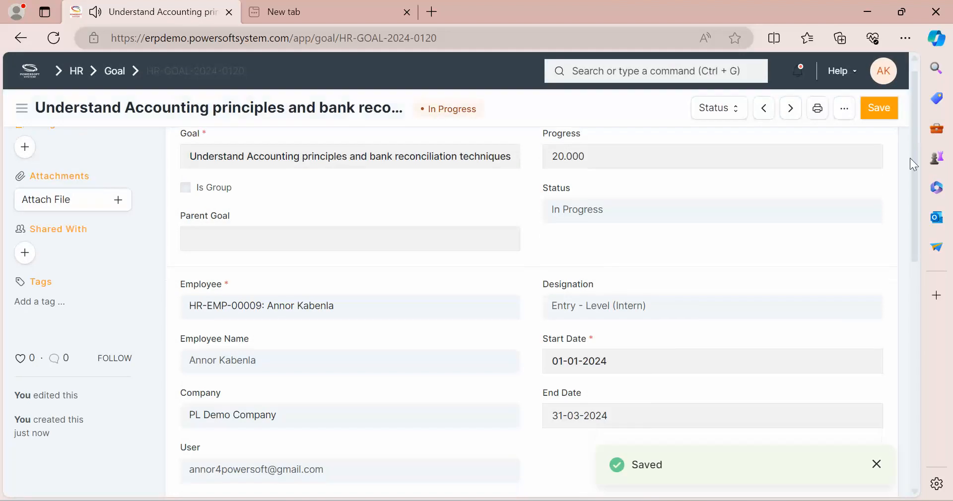
scroll(902, 268, "down", 3)
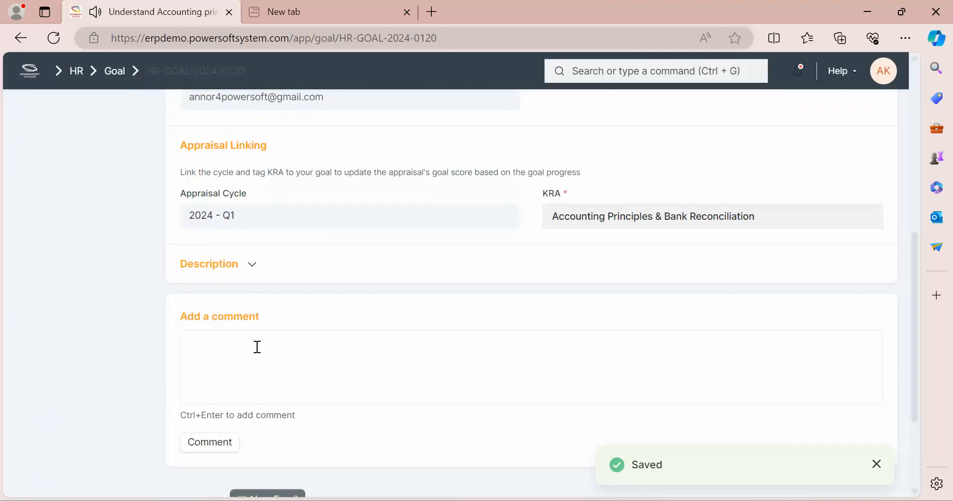
left_click(257, 347)
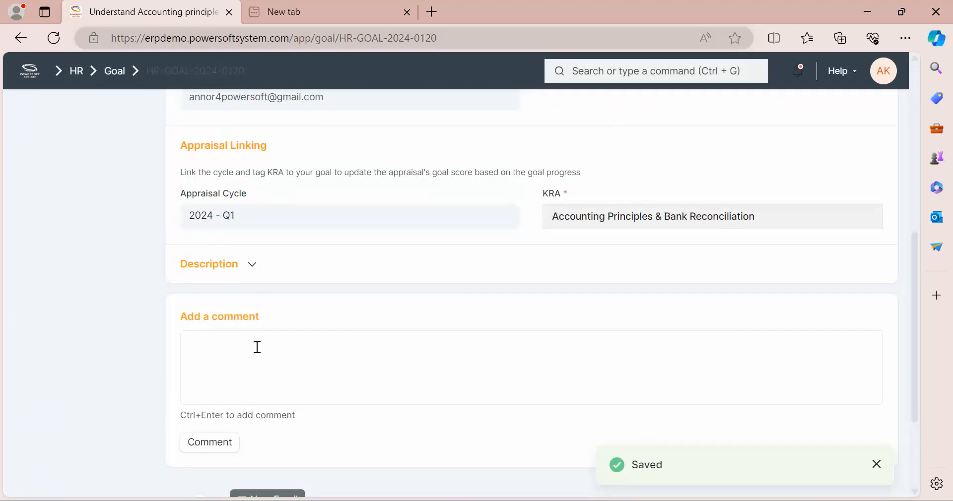
type("@annor")
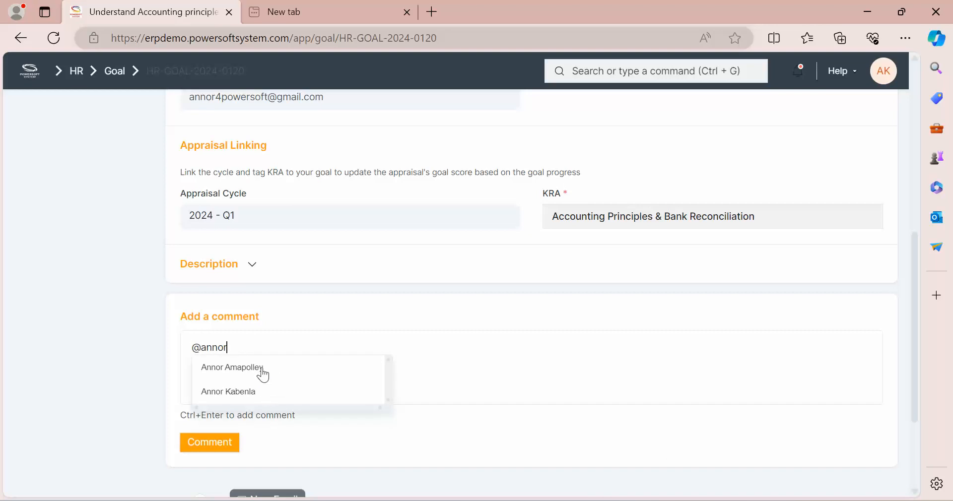
left_click(264, 368)
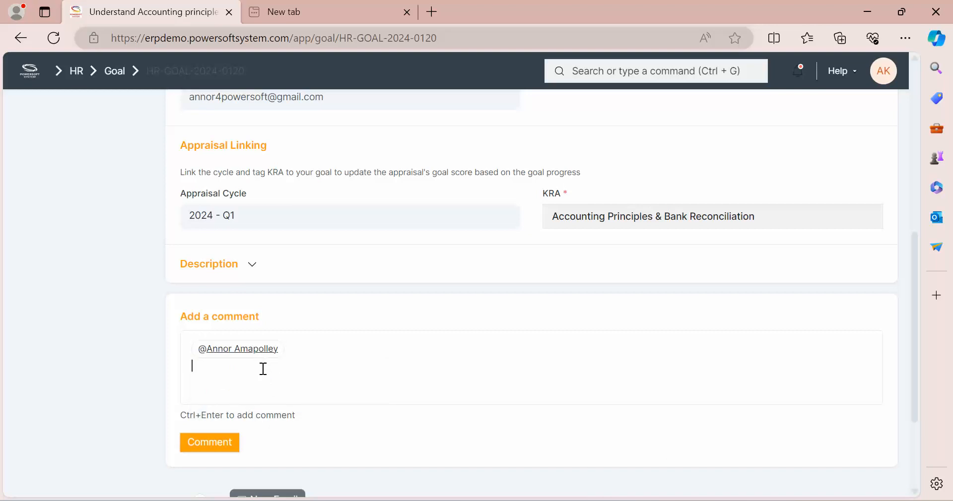
type("Check my new progress i achieved t")
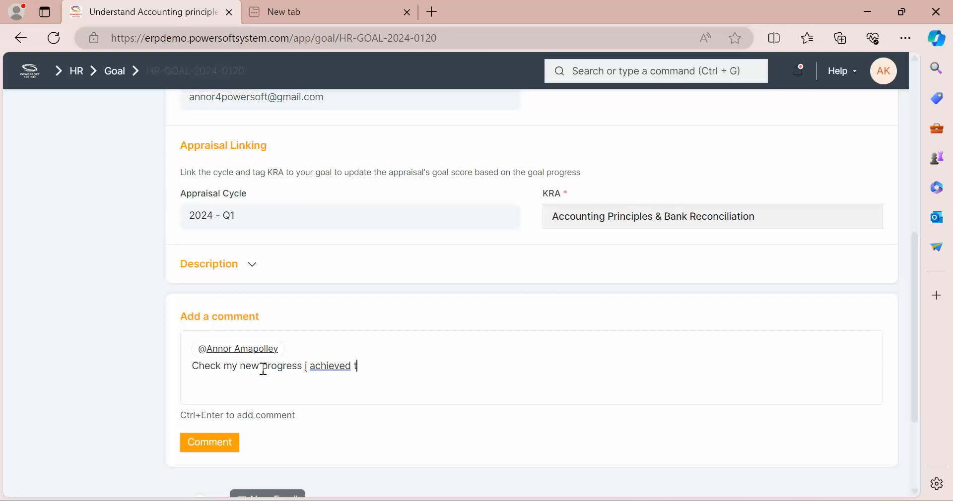
type("he reconcilation last wee")
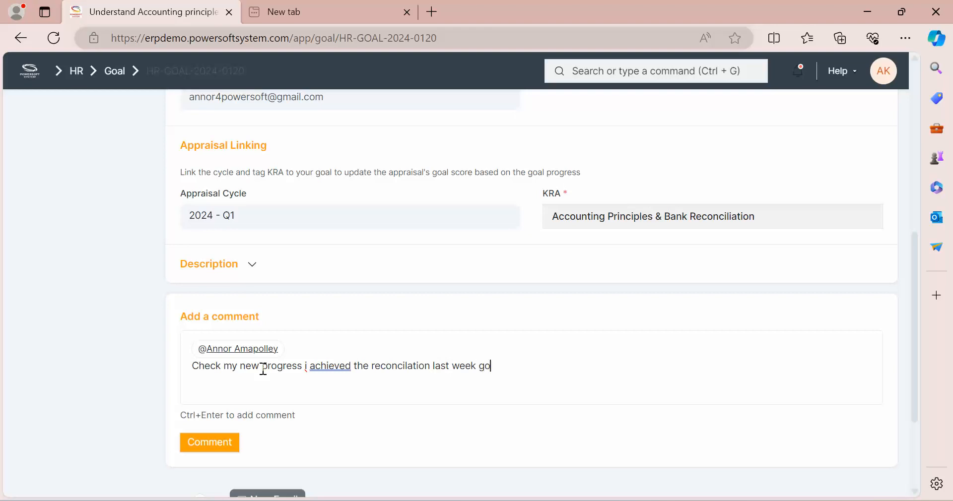
type("k objective")
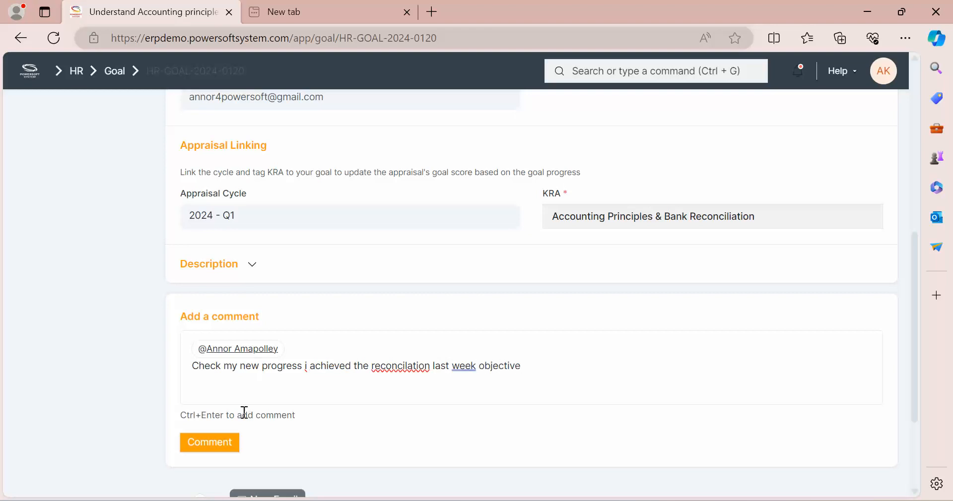
left_click(209, 451)
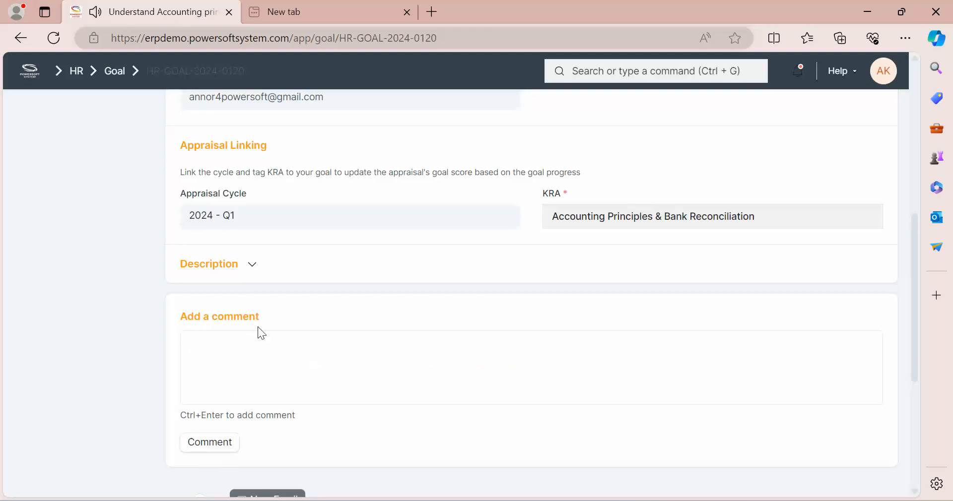
scroll(910, 353, "down", 5)
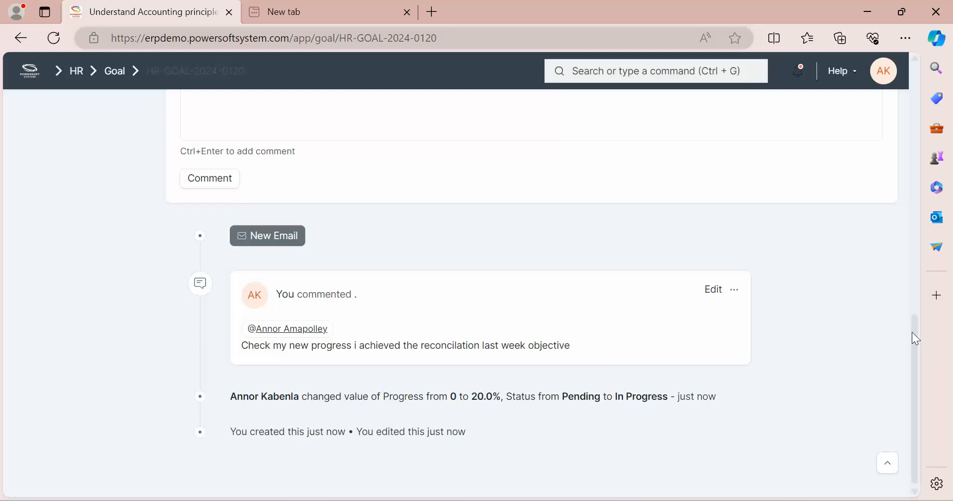
left_click_drag(916, 333, 908, 92)
scroll(592, 132, "up", 1)
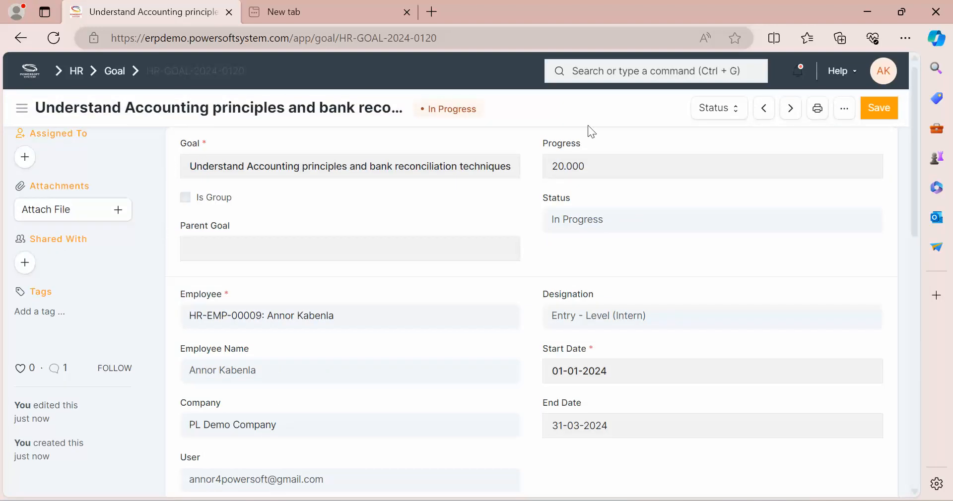
Open the Understand Basic Financial Analysis and principles goal from the goal list and save its progress as 80.
key("alt+Left")
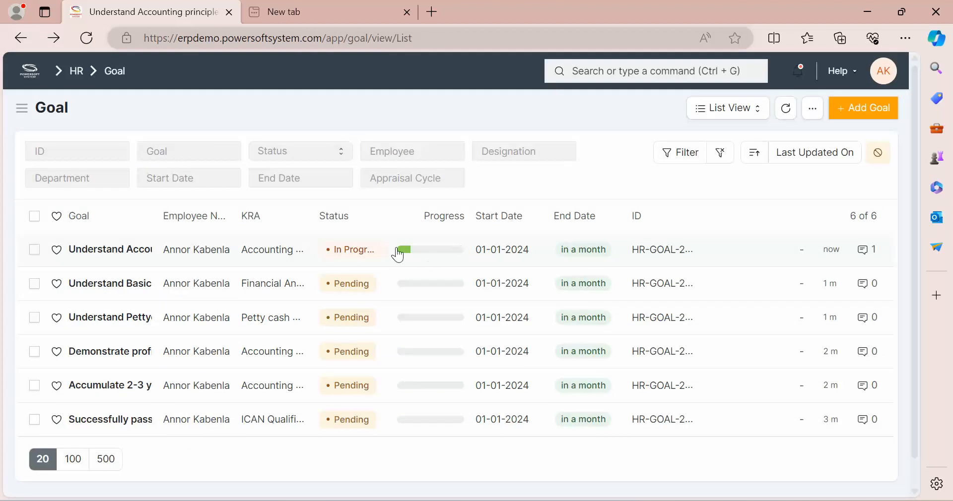
left_click(119, 283)
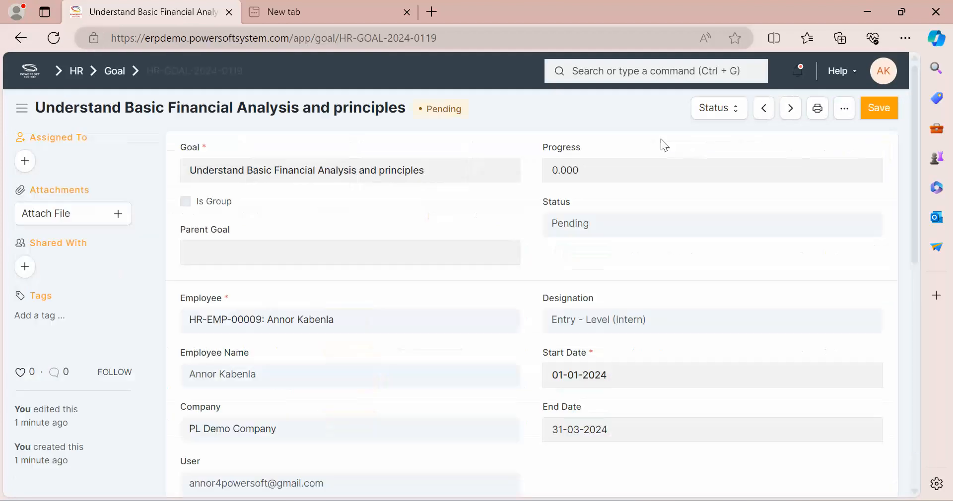
left_click(601, 173)
type("80")
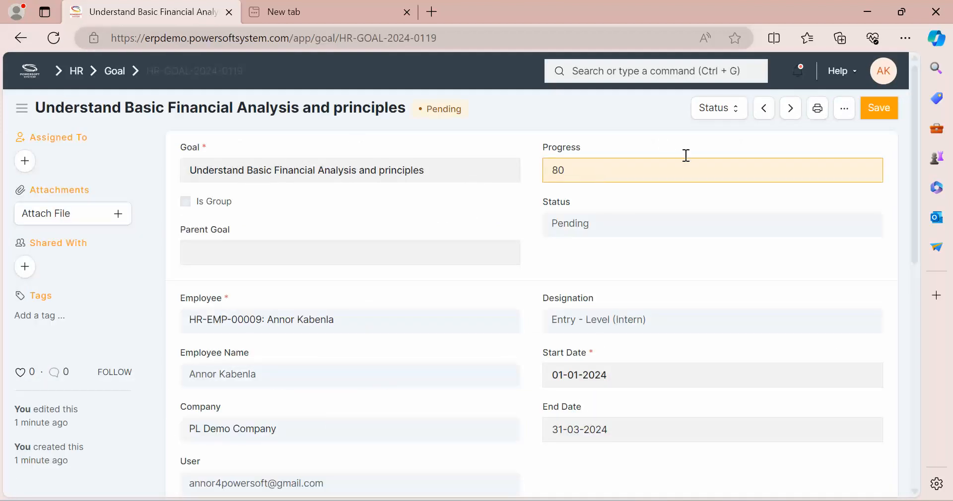
left_click(878, 108)
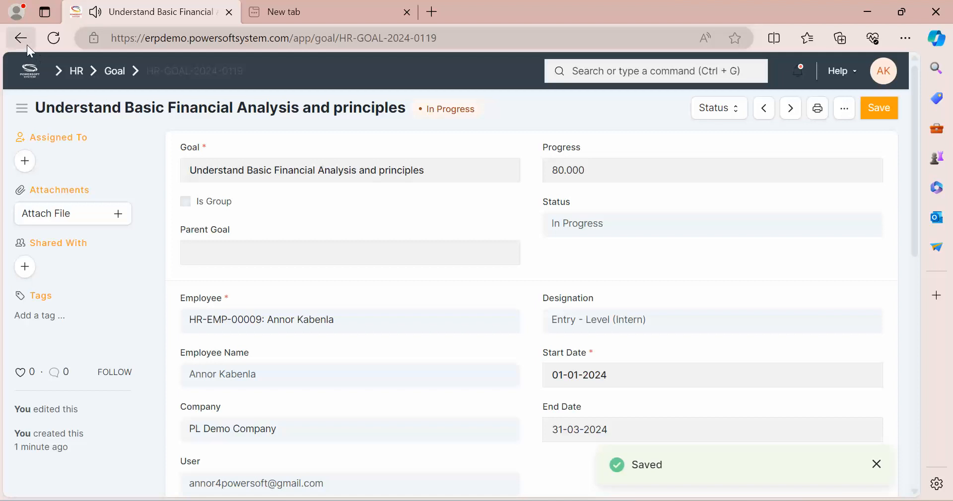
Open the Understand Pettycash management techniques goal from the goal list and save its progress as 100.
left_click(25, 42)
left_click(108, 318)
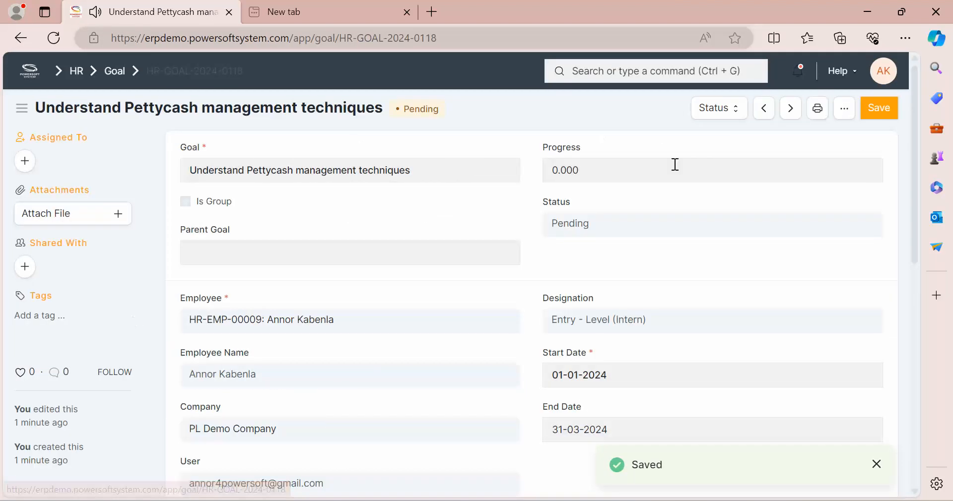
left_click(648, 172)
type("100")
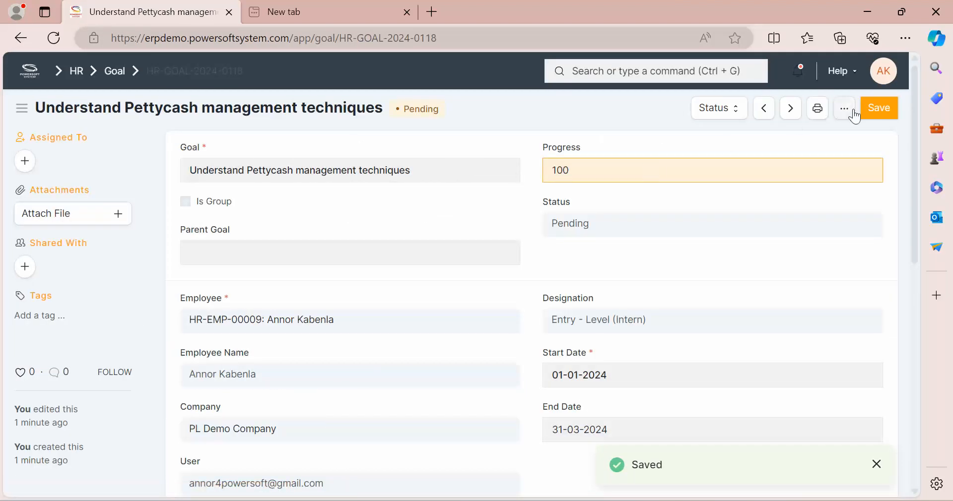
left_click(882, 108)
Open the goal on accumulating 2-3 years of hands-on accounting experience and save its progress as 10.
left_click(20, 40)
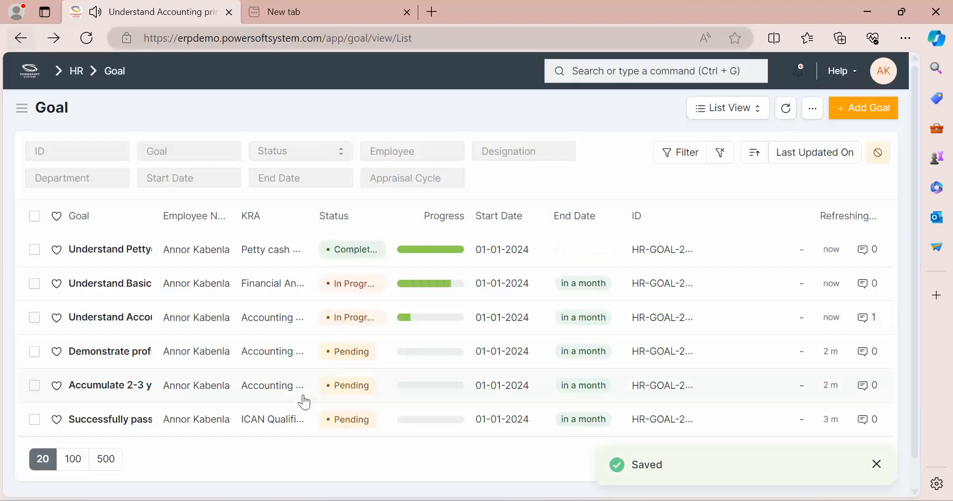
left_click(122, 353)
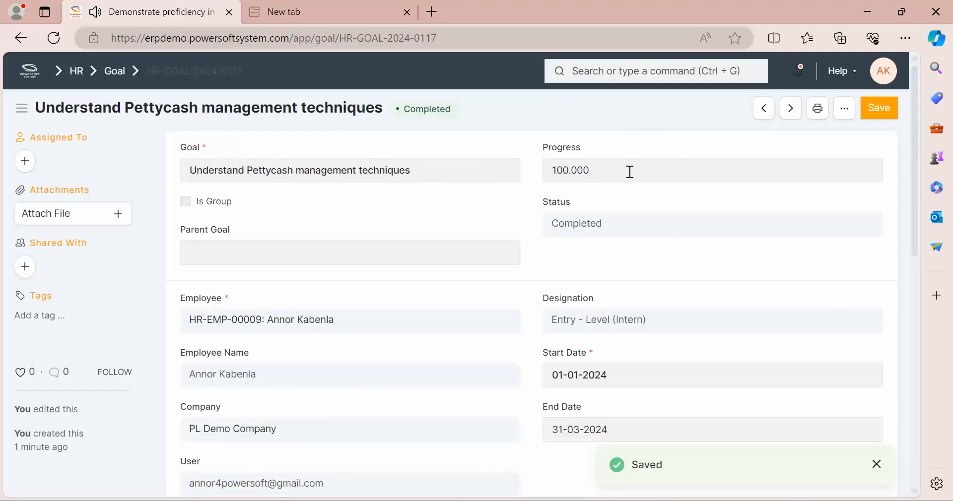
left_click(30, 42)
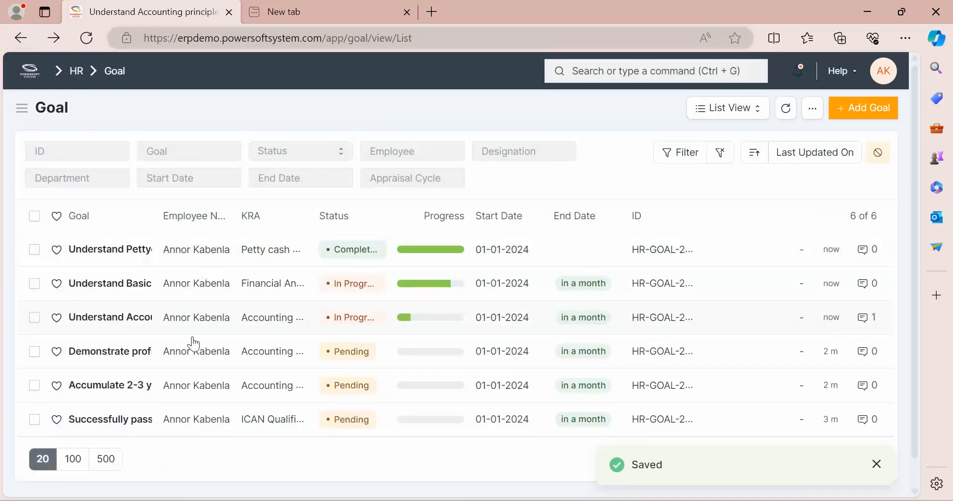
left_click(120, 385)
left_click(605, 164)
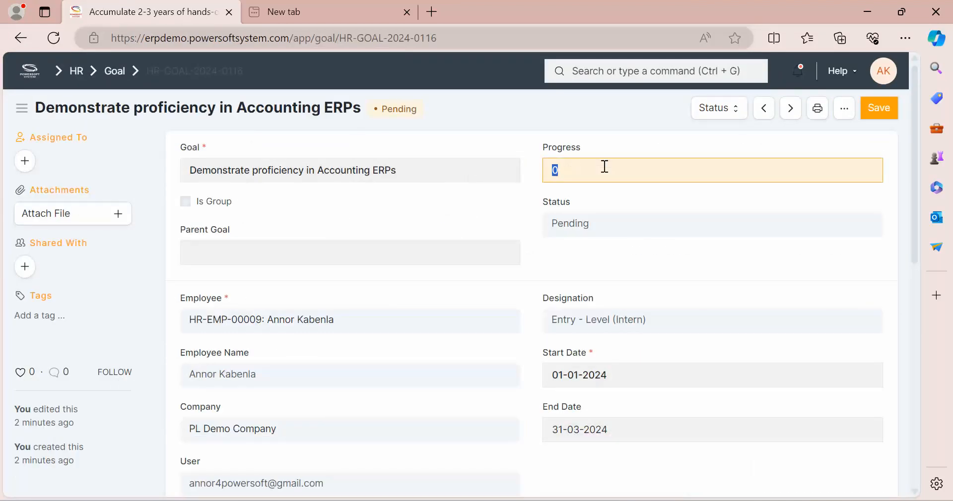
type("10")
left_click(882, 113)
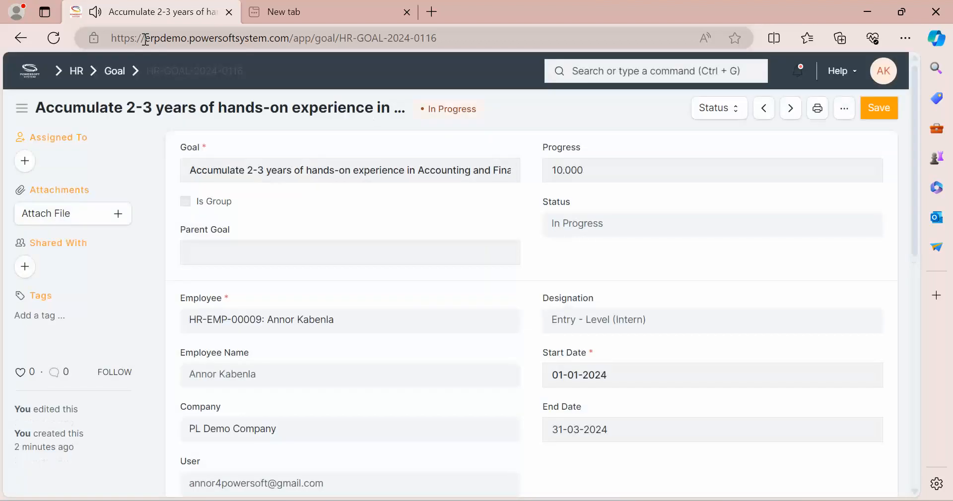
Open the Demonstrate proficiency in Accounting ERPs goal from the goal list and save its progress as 100.
left_click(20, 38)
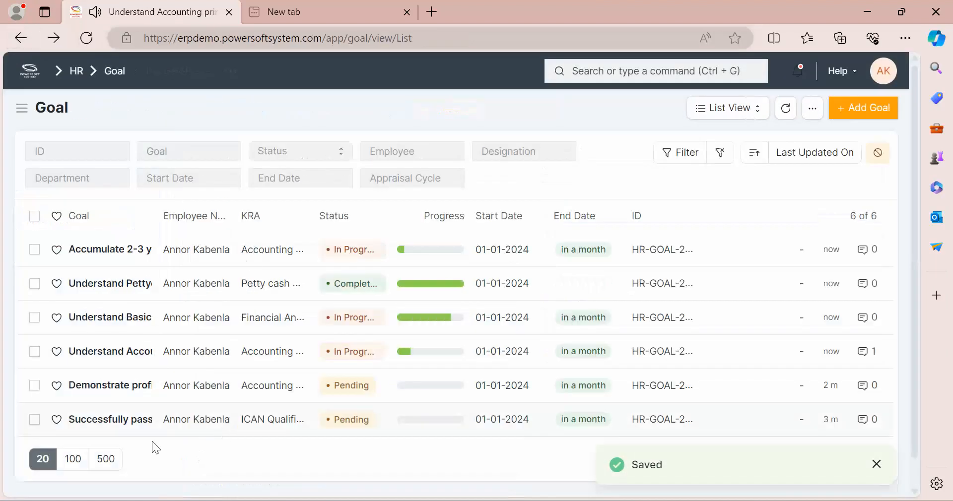
left_click(123, 387)
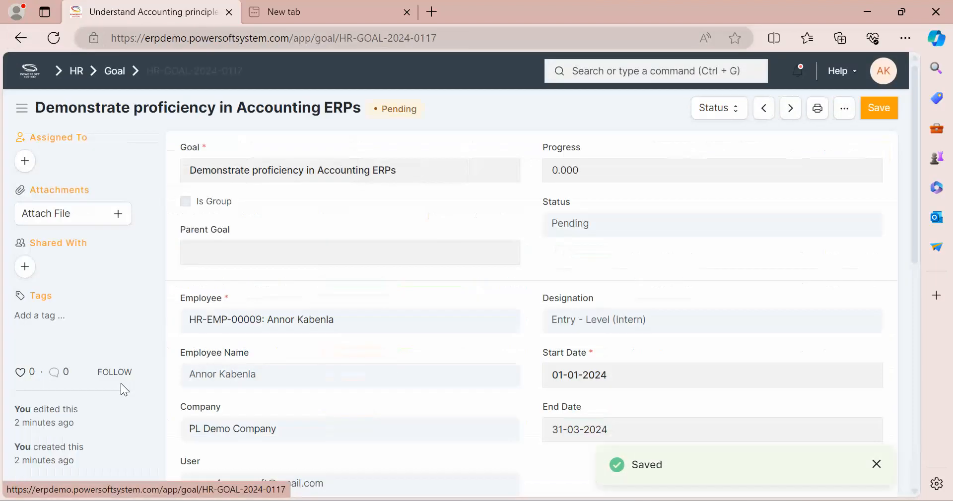
left_click(641, 172)
type("100")
left_click(876, 106)
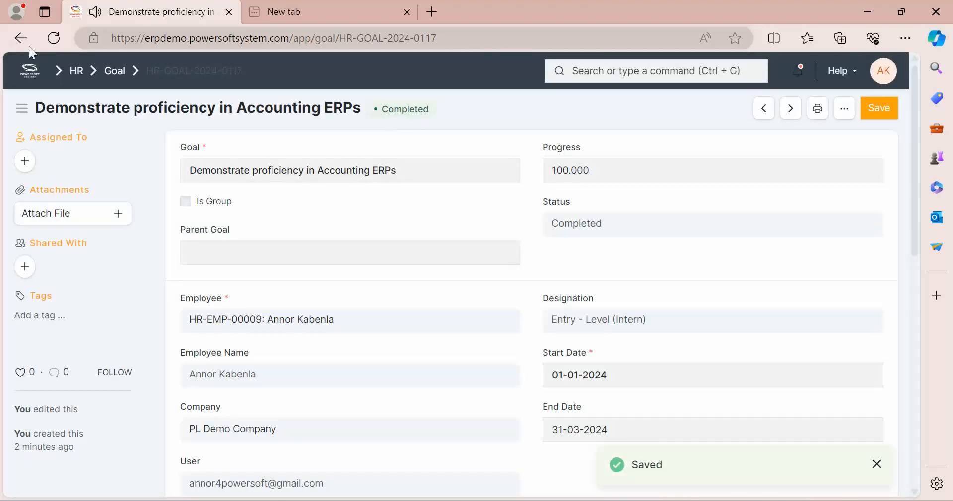
Open the Successfully passed minimum ATS in ICAN goal from the goal list and save its progress as 100.
left_click(20, 43)
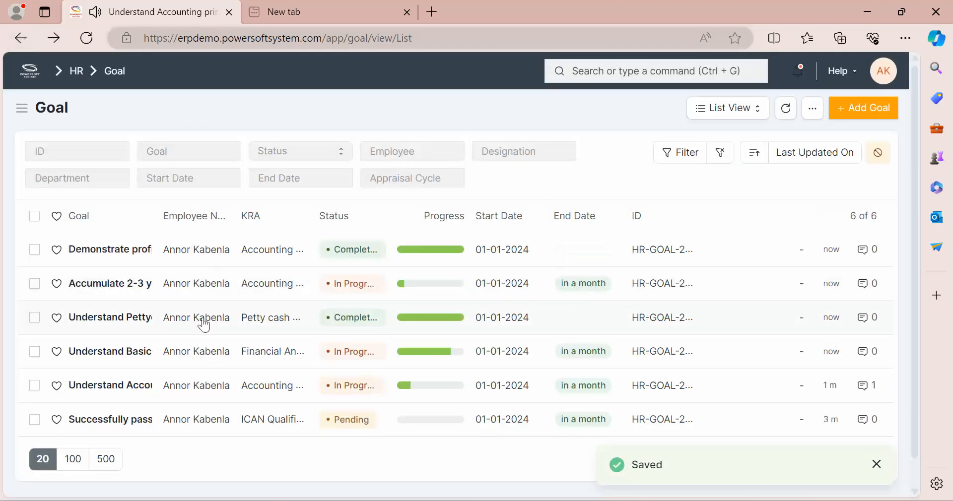
left_click(120, 420)
left_click(608, 176)
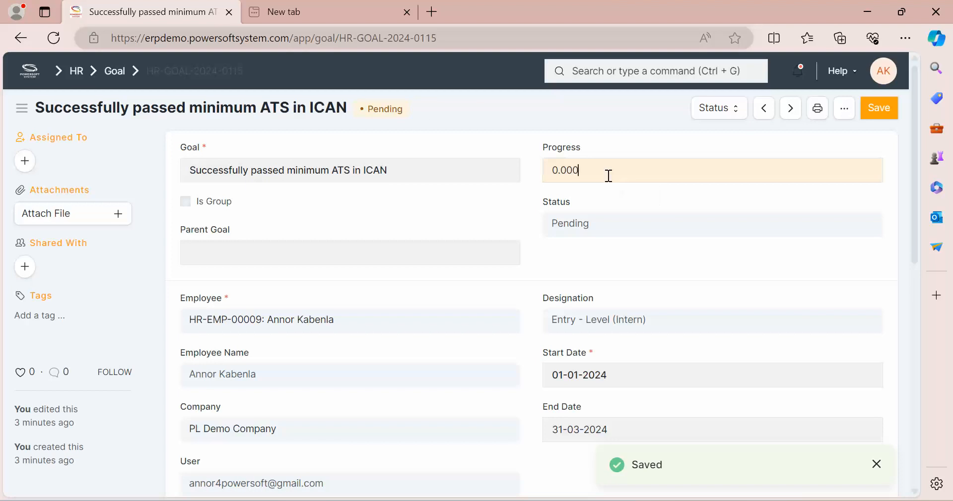
type("100")
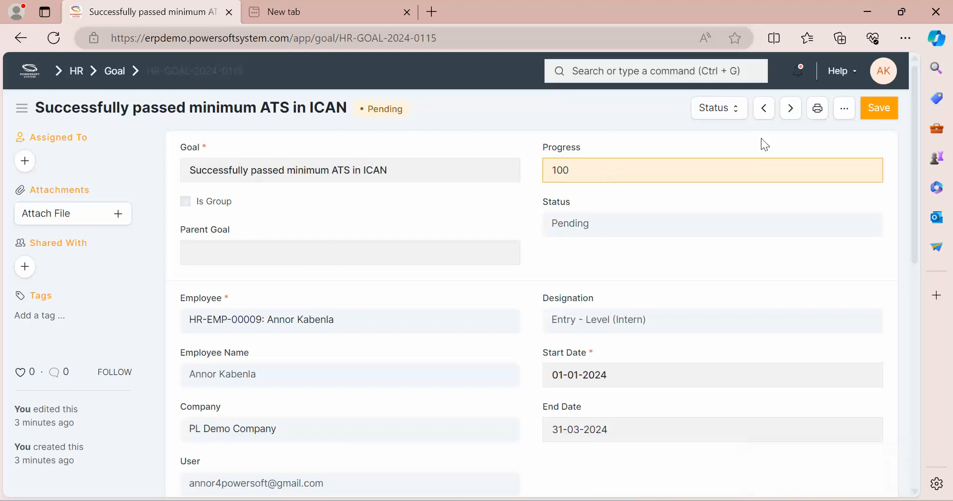
left_click(869, 114)
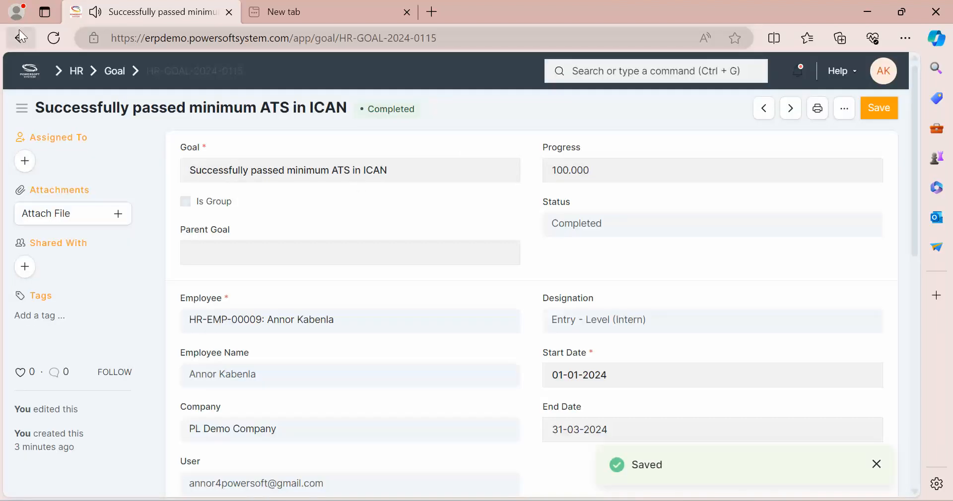
Return to the goal list, review the company's goals and their statuses in the Tree view, and go back to the list.
left_click(19, 39)
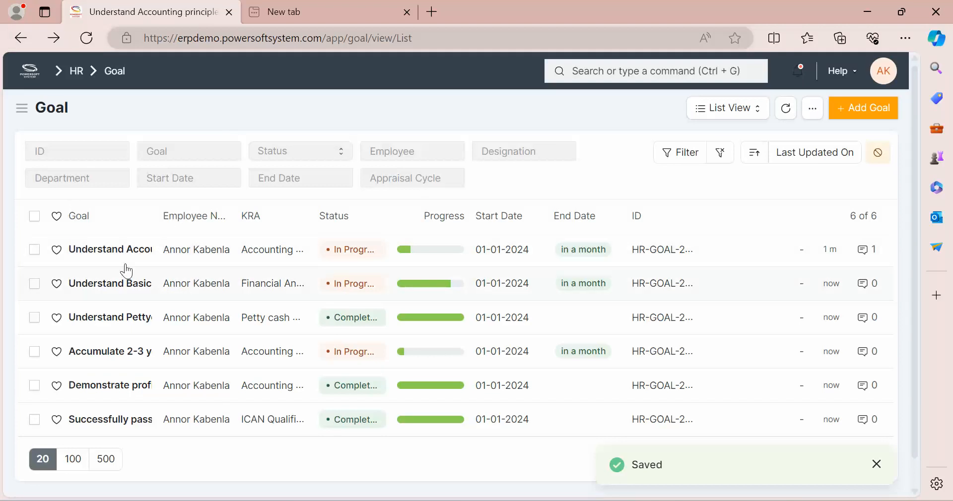
left_click(819, 108)
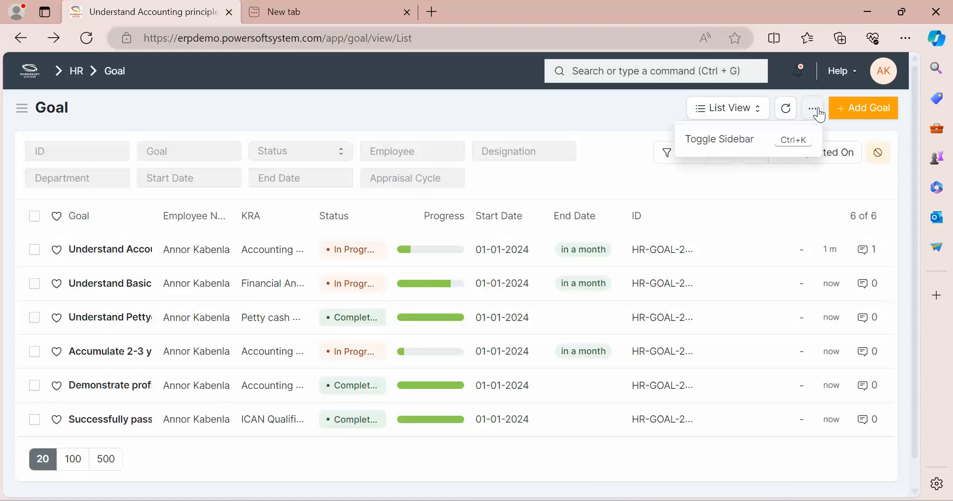
left_click(629, 130)
left_click(744, 119)
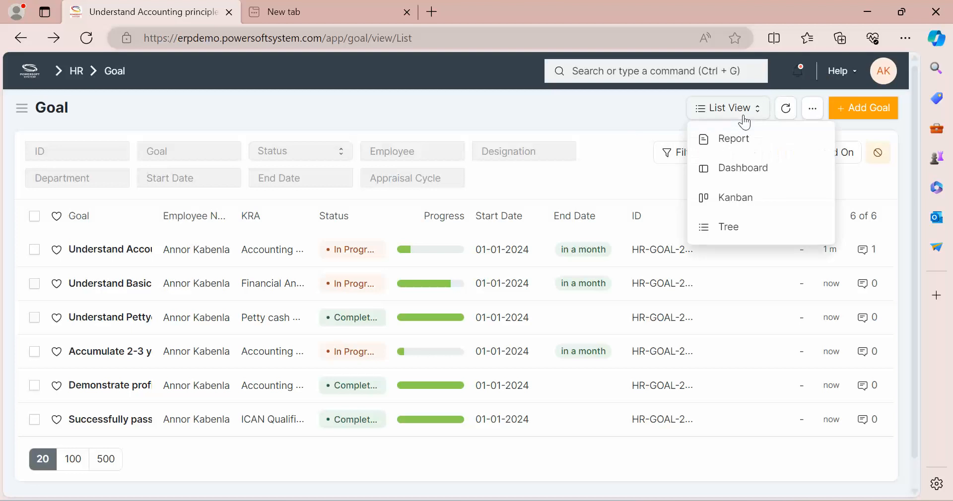
left_click(729, 228)
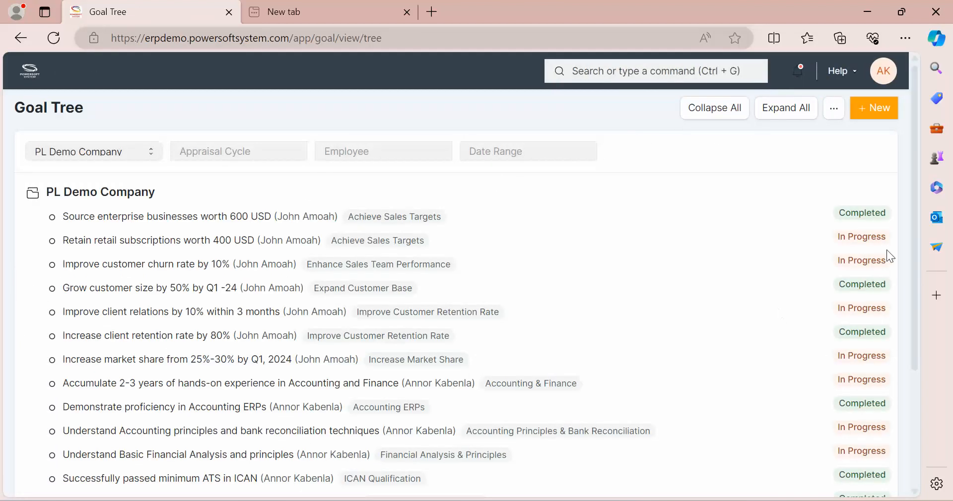
left_click_drag(916, 252, 884, 193)
left_click(15, 41)
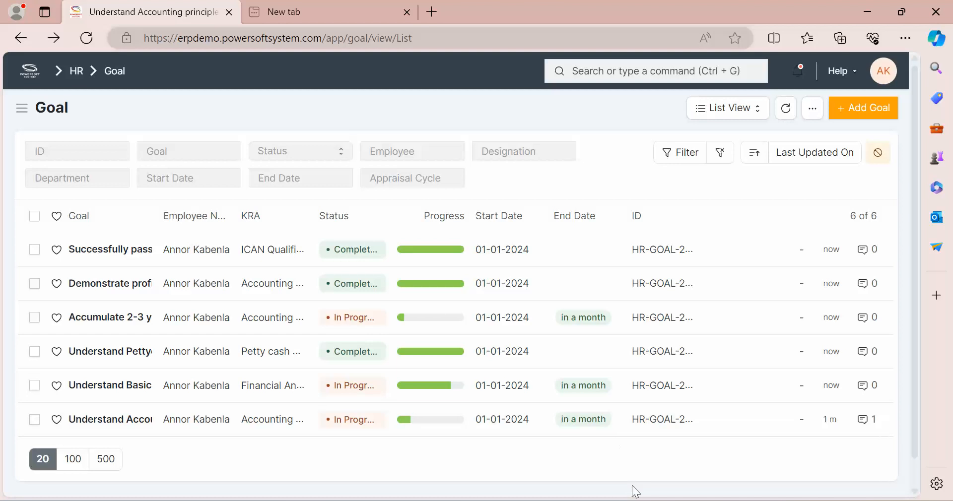
Switch to Zoho Mail in the other browser and read the comment mention notification for the Understand Accounting principles and bank reconciliation techniques goal.
key("alt+Tab")
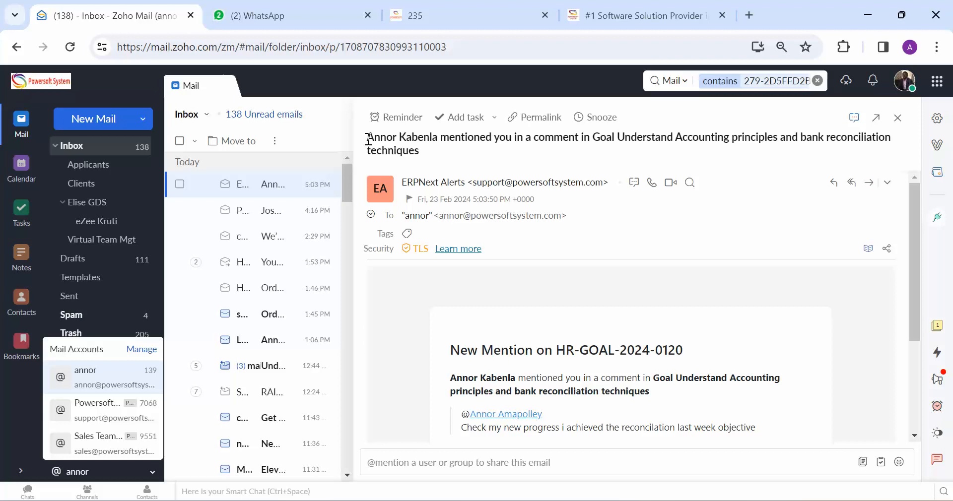
left_click_drag(367, 137, 849, 142)
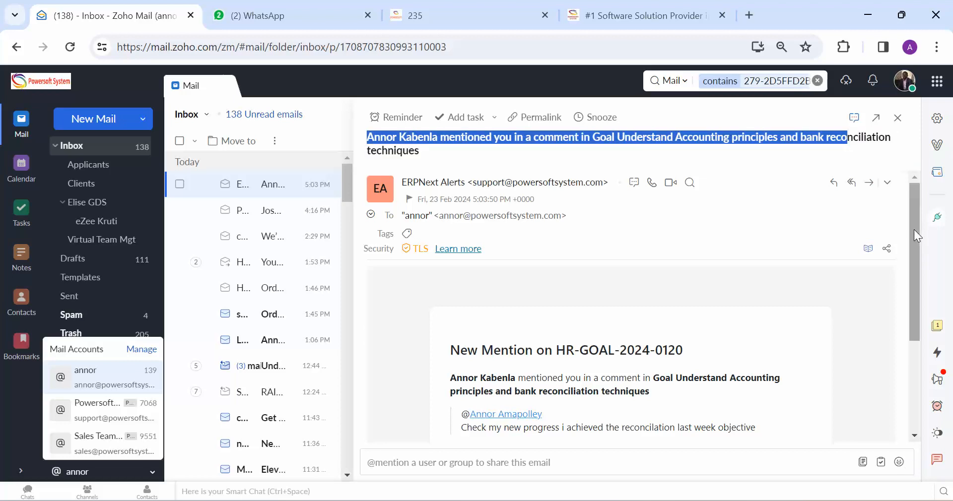
left_click_drag(913, 229, 918, 264)
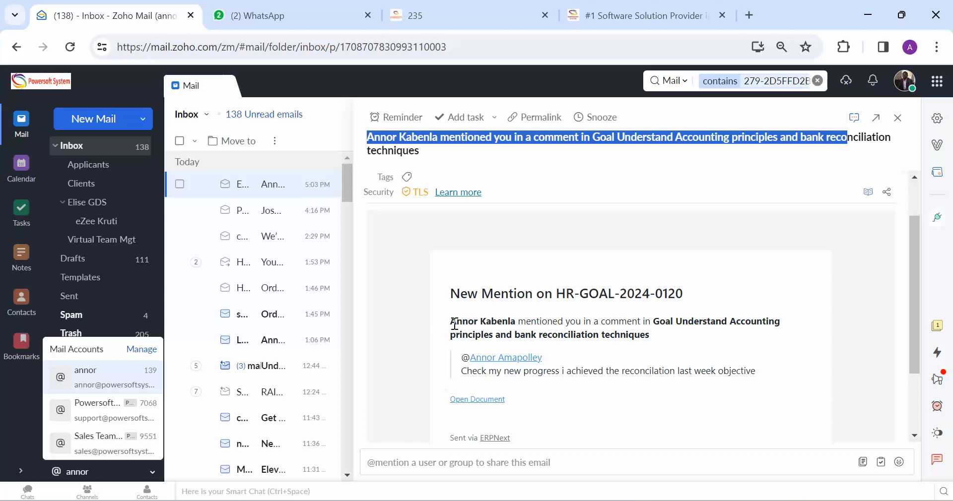
left_click_drag(454, 325, 688, 324)
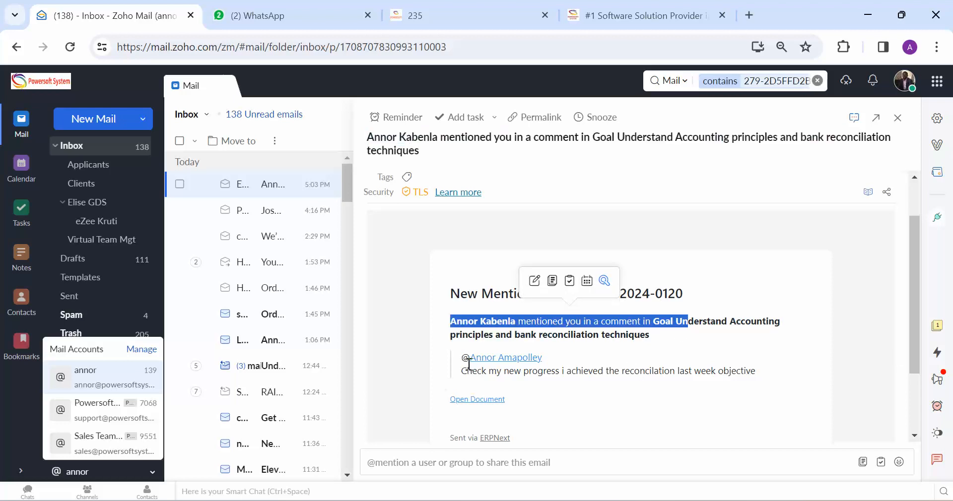
left_click_drag(461, 371, 755, 371)
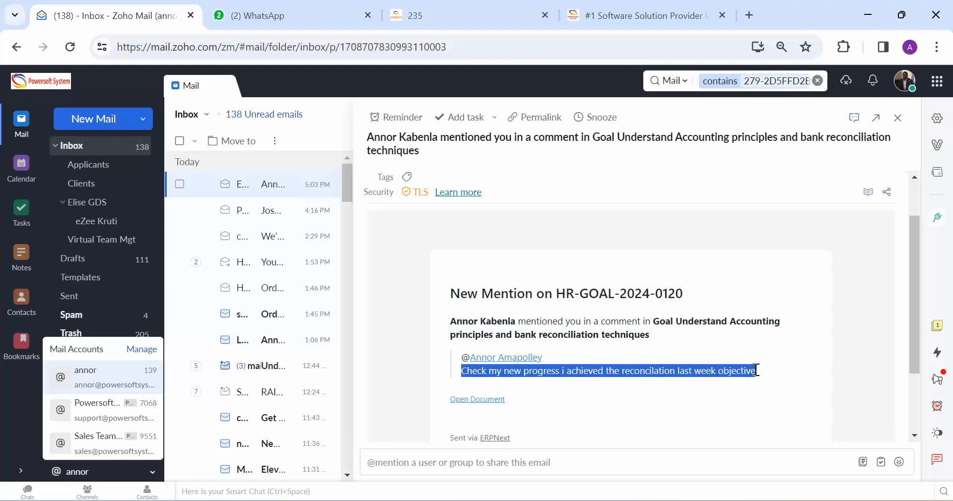
Open the goal document linked in the notification email and examine its details, appraisal linking and available status actions.
left_click(484, 400)
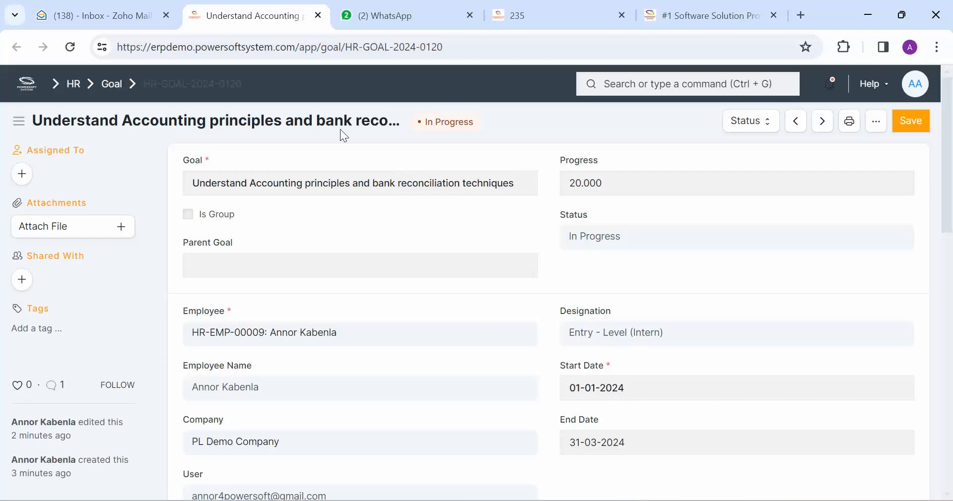
scroll(943, 198, "down", 6)
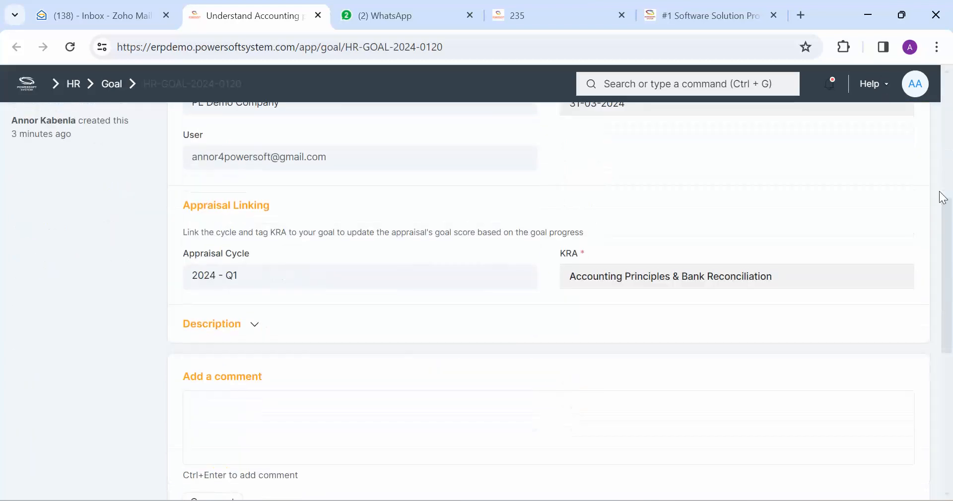
scroll(943, 198, "up", 6)
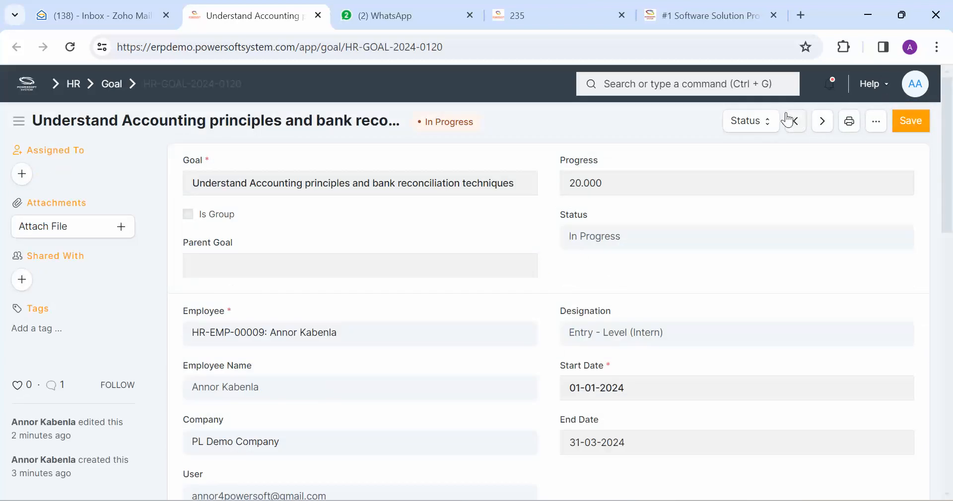
left_click(750, 121)
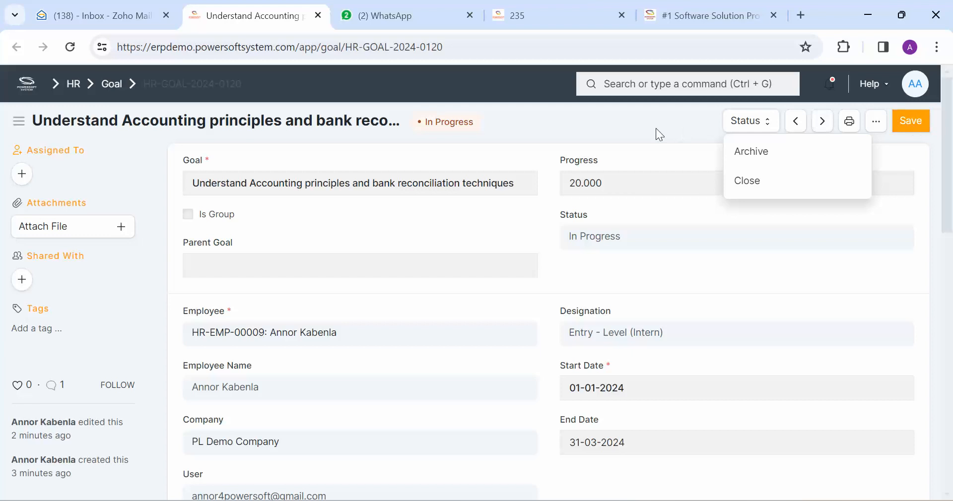
left_click(626, 129)
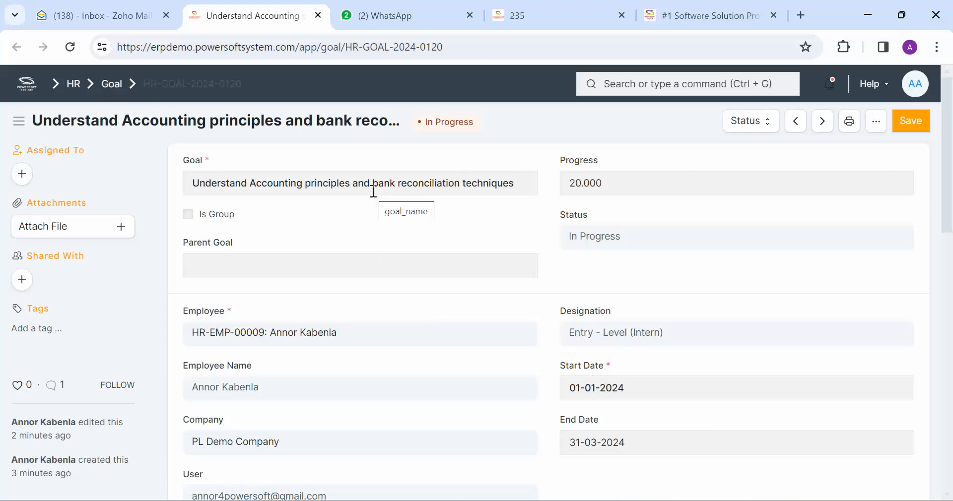
Search for the Appraisal List in the manager's session, open it for the 2024 - Q1 cycle and hide the filter sidebar.
left_click(620, 90)
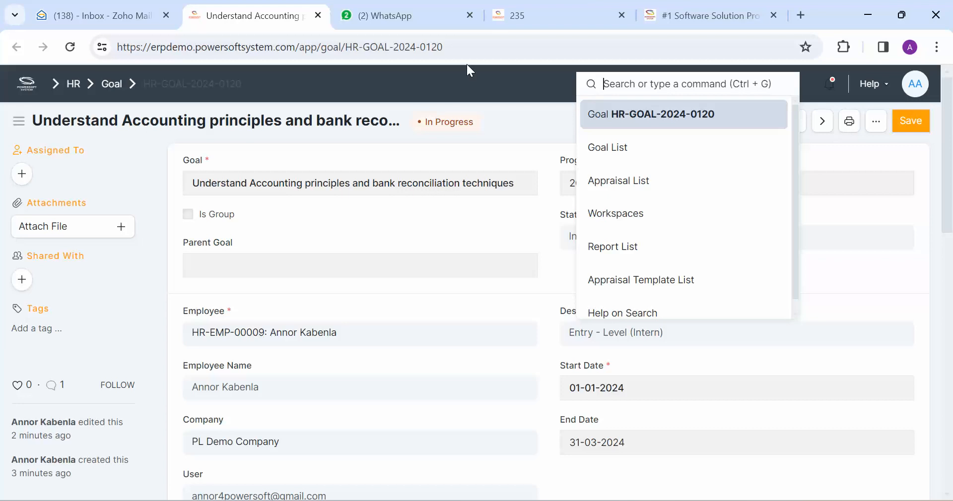
type("apprai")
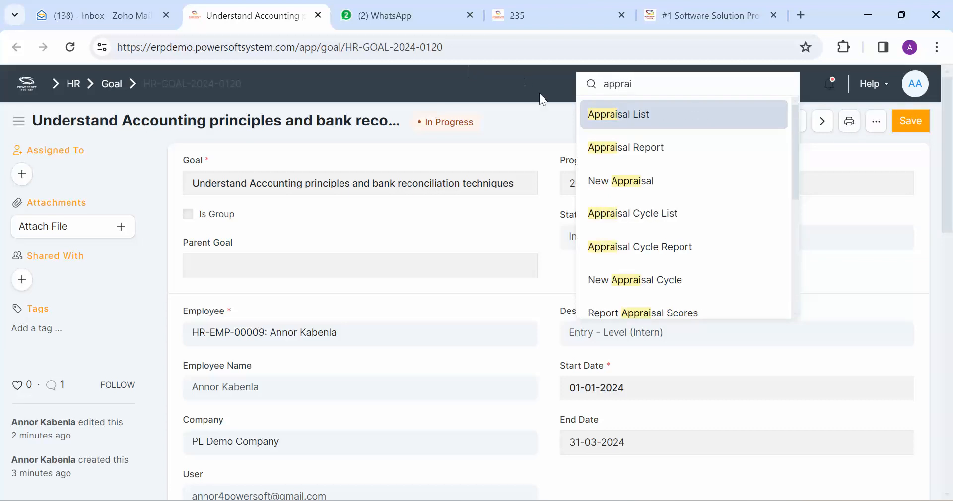
left_click(588, 115)
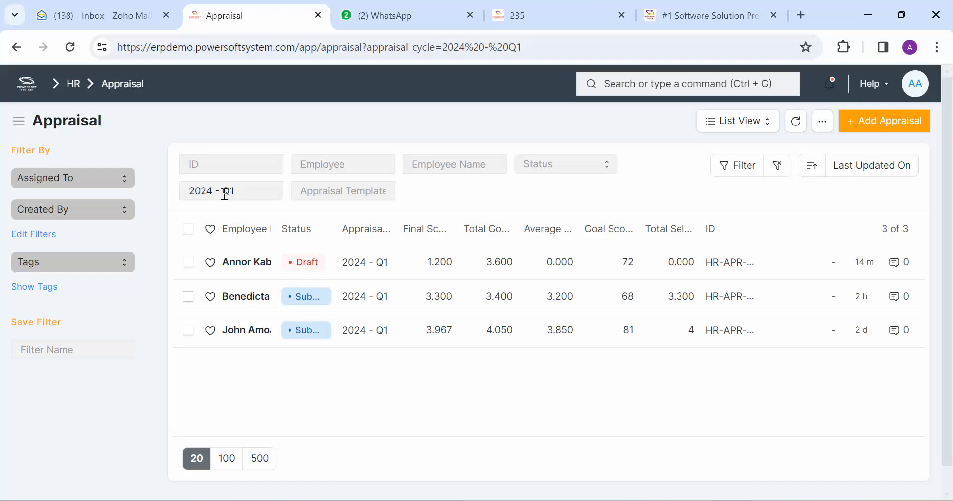
left_click(20, 126)
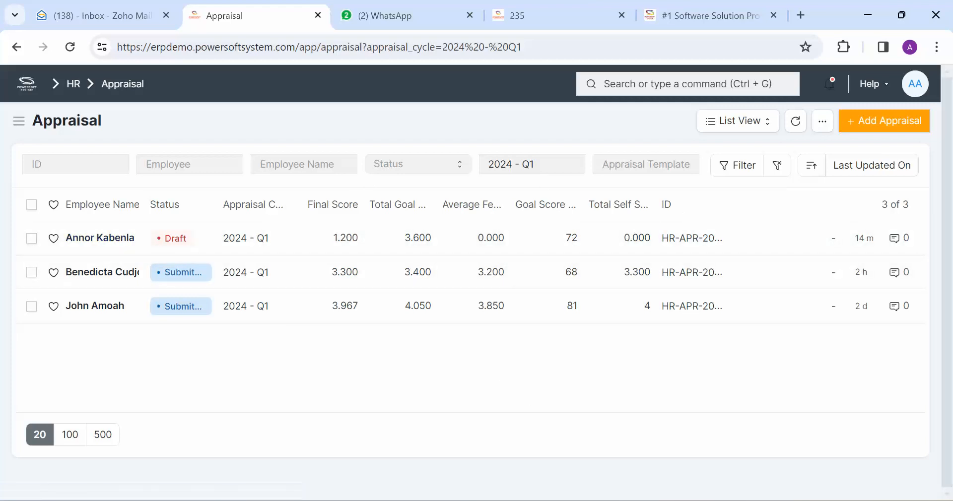
Switch back to the intern's browser session, find the Appraisal List with its filter sidebar hidden, and open the draft 2024 - Q1 appraisal.
left_click(477, 500)
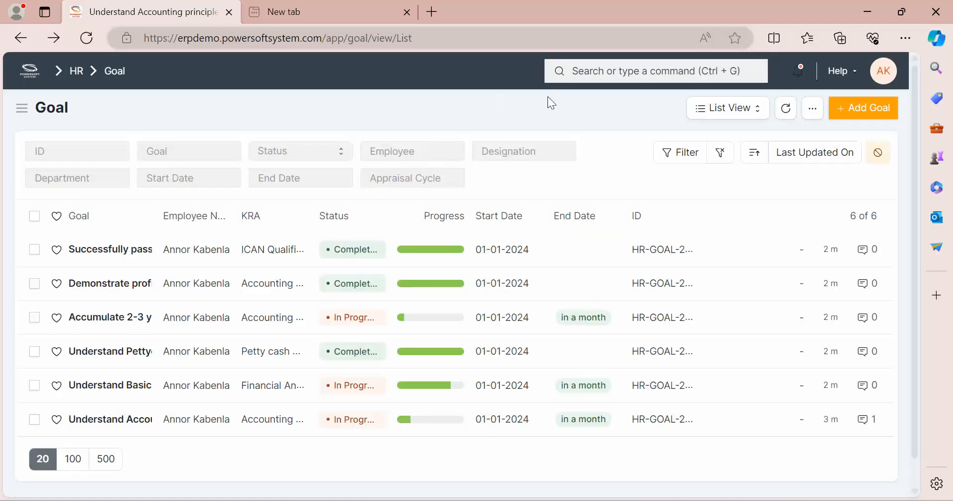
left_click(608, 75)
type("apprai")
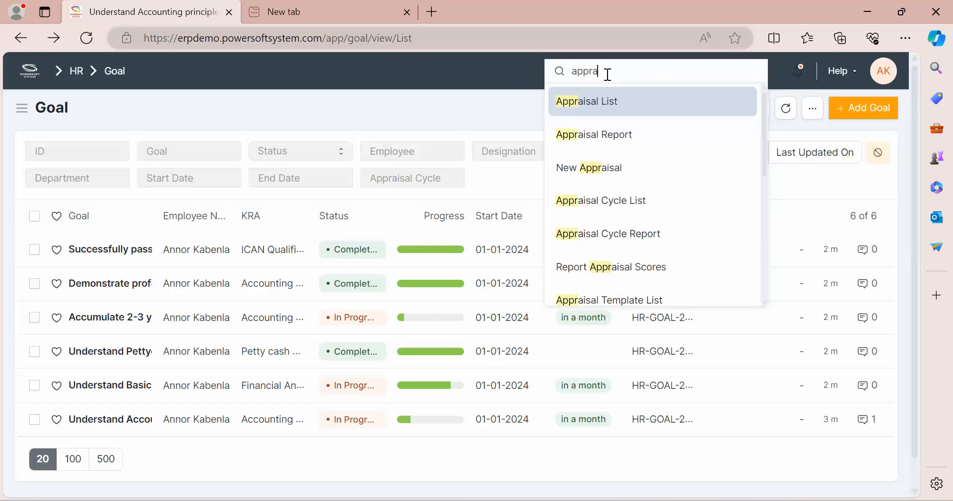
left_click(614, 105)
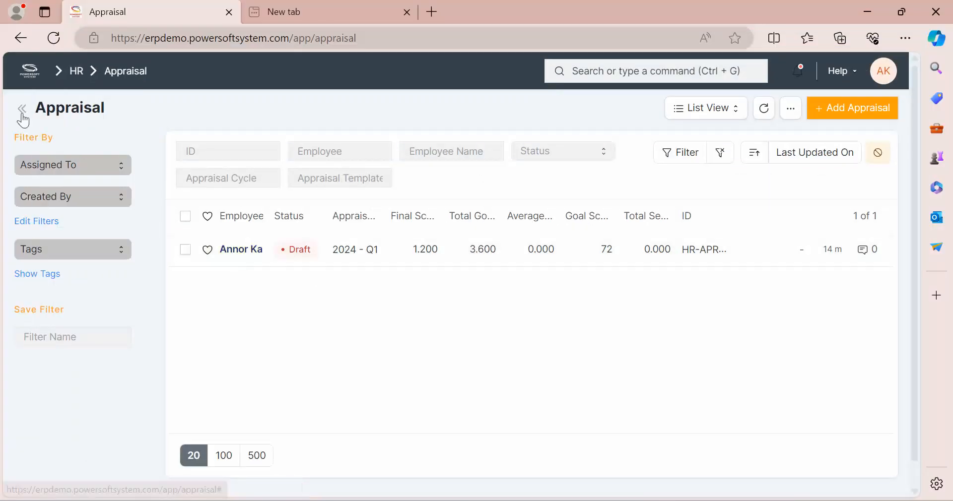
left_click(23, 116)
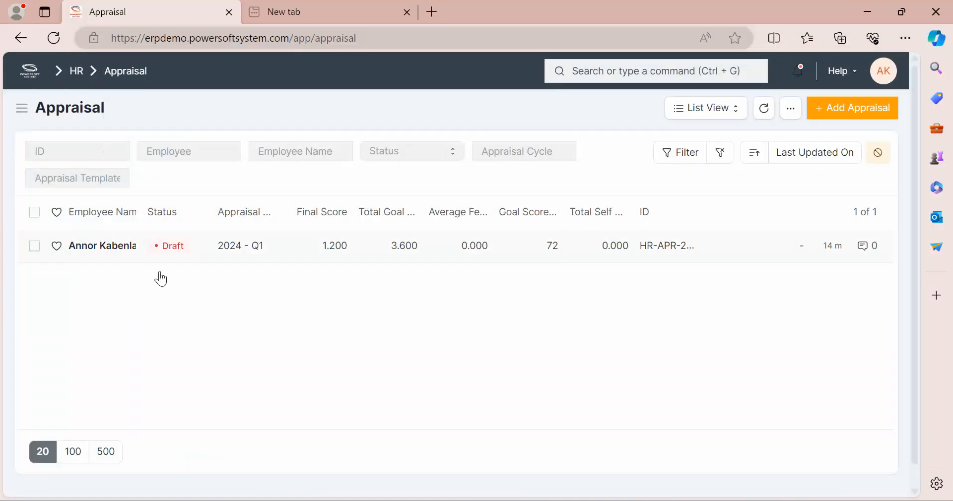
left_click(109, 245)
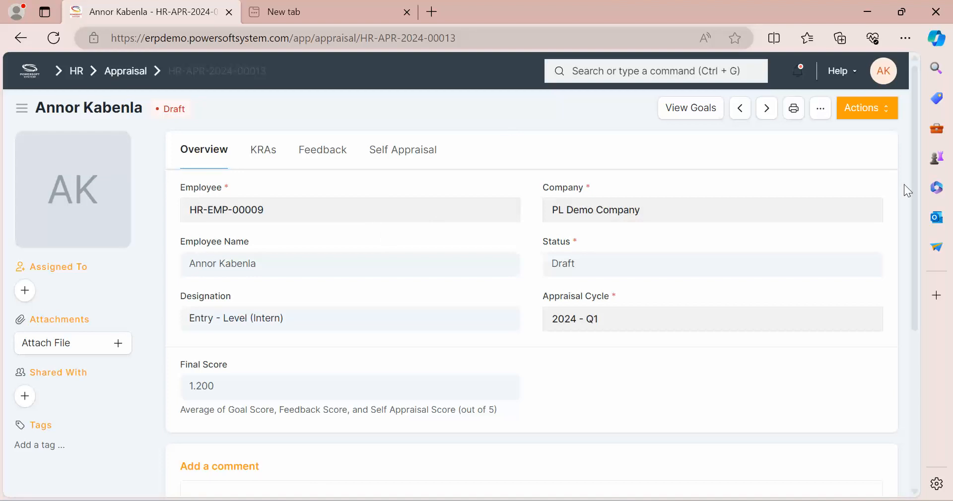
Review the appraisal's overview and its KRA vs Goals table, including goal completion, weighted scores and total goal score.
left_click_drag(918, 191, 907, 227)
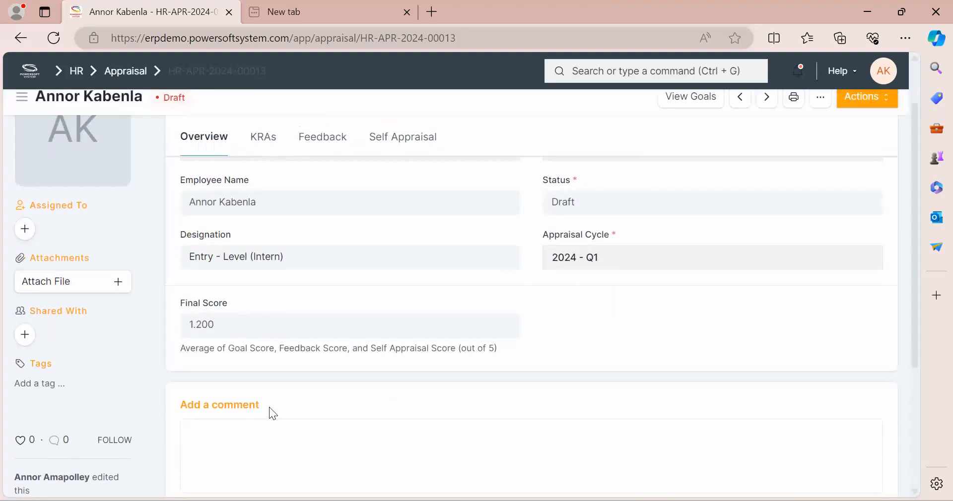
left_click(261, 145)
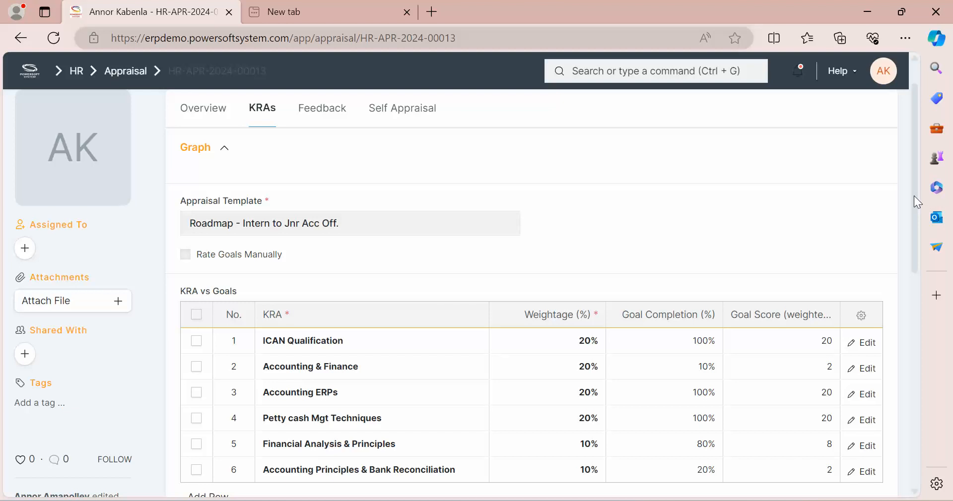
left_click_drag(914, 196, 916, 236)
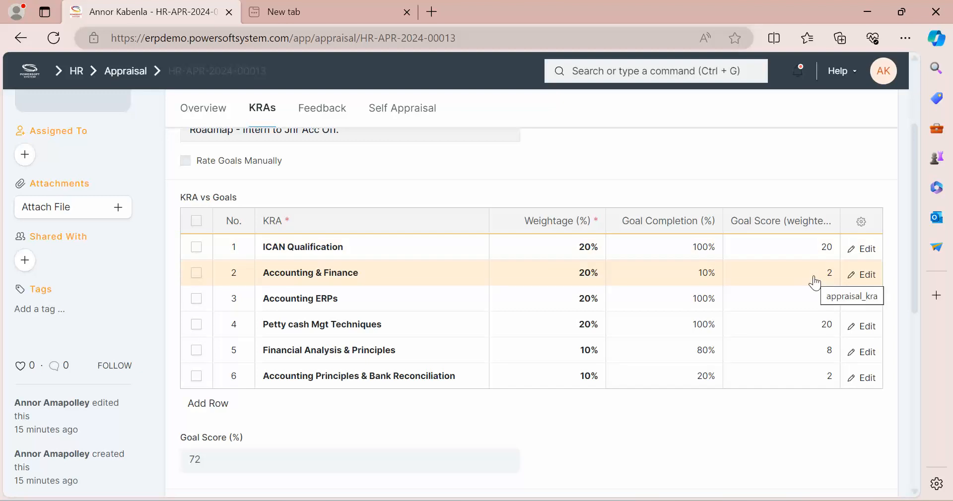
left_click_drag(916, 291, 917, 329)
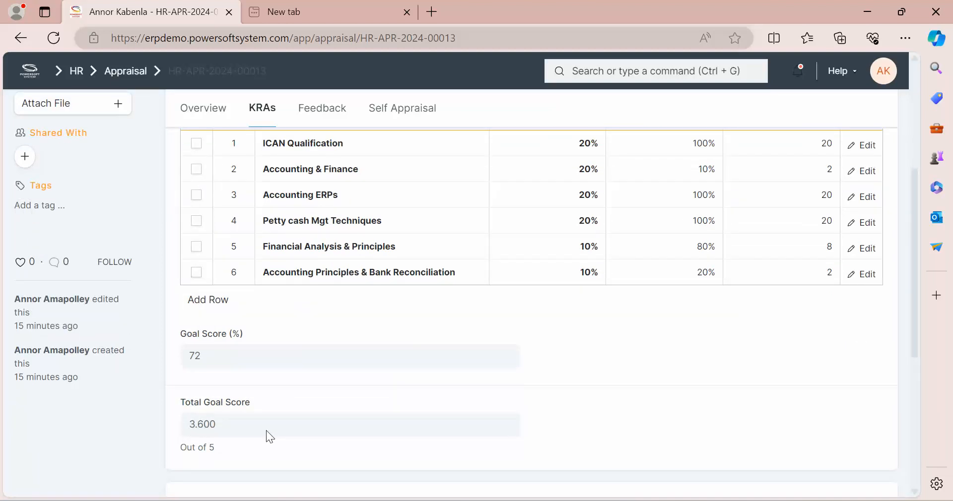
left_click_drag(915, 296, 912, 198)
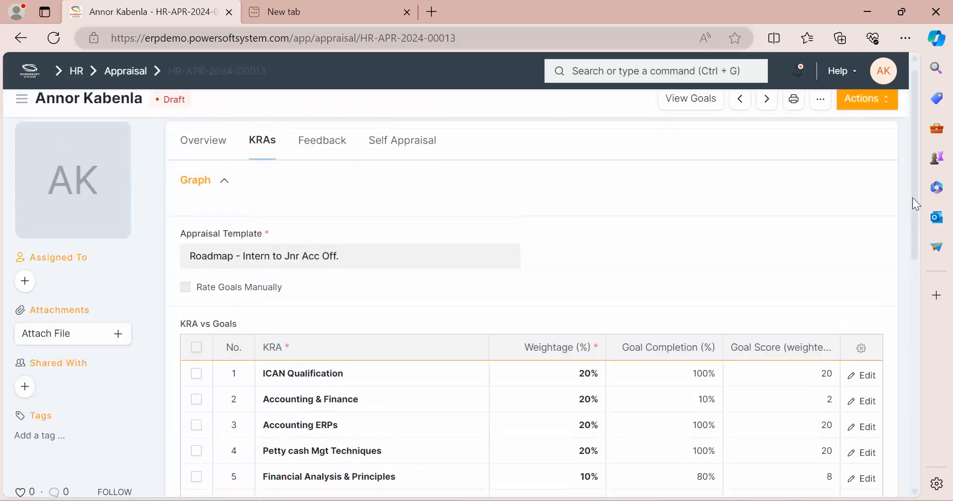
In the self appraisal, rate Problem Solving Ability 3 stars and both Decision Making and Analytical Thinking 4 stars.
left_click(407, 155)
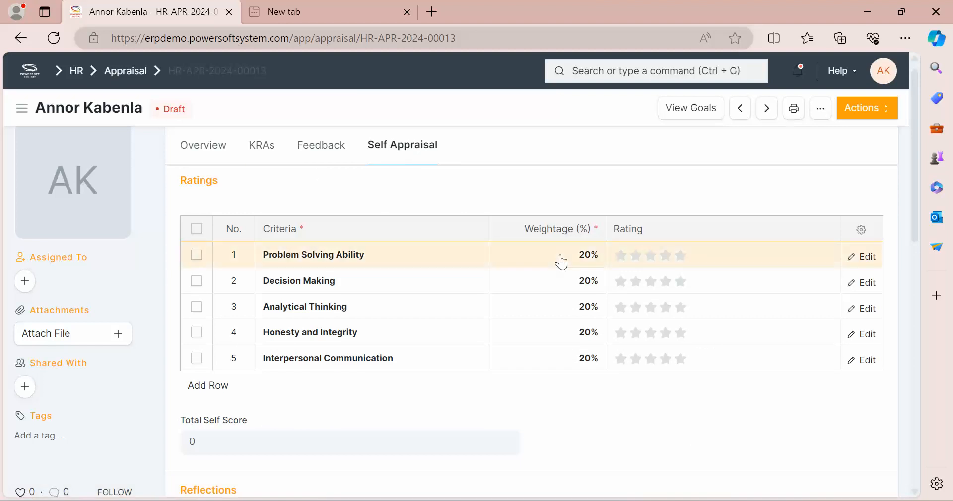
left_click(654, 260)
left_click(657, 264)
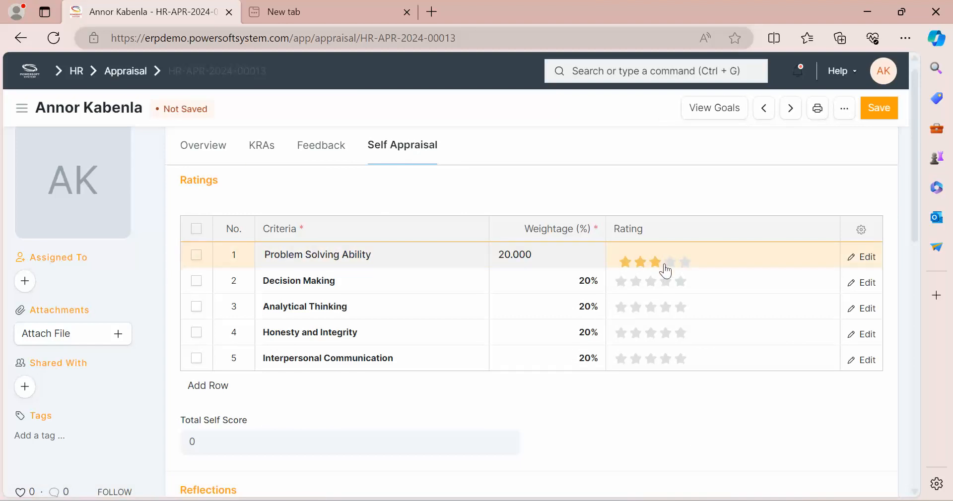
left_click(671, 289)
left_click(671, 290)
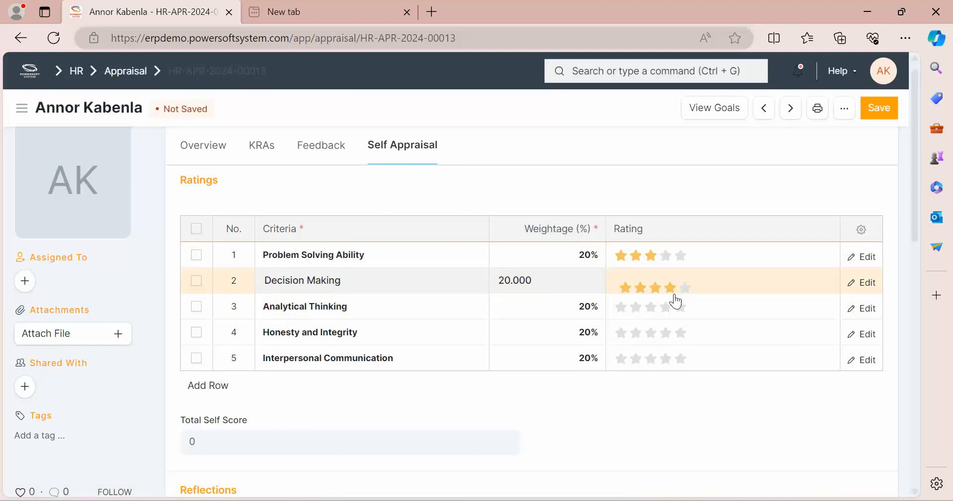
left_click(675, 312)
left_click(667, 317)
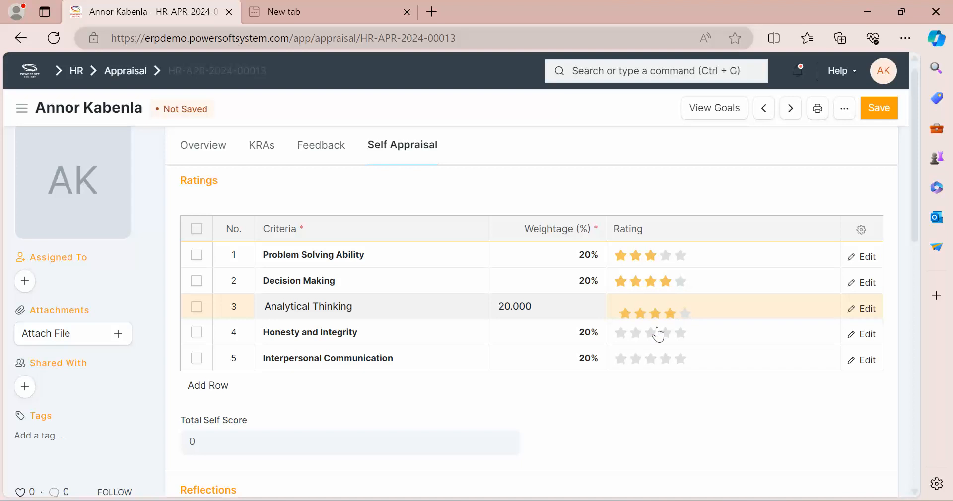
Rate Honesty and Integrity 1.5 stars and Interpersonal Communication 4 stars in the self appraisal.
left_click(656, 333)
left_click(637, 340)
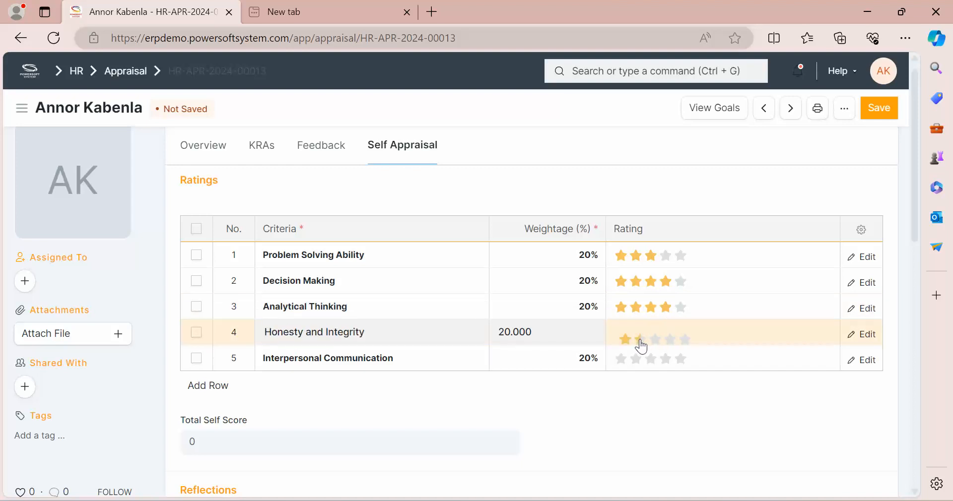
left_click(643, 366)
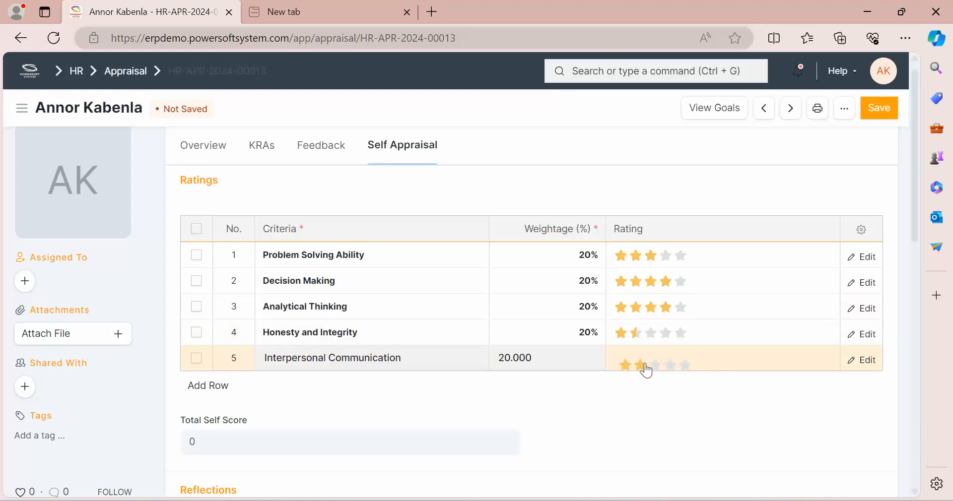
left_click(671, 367)
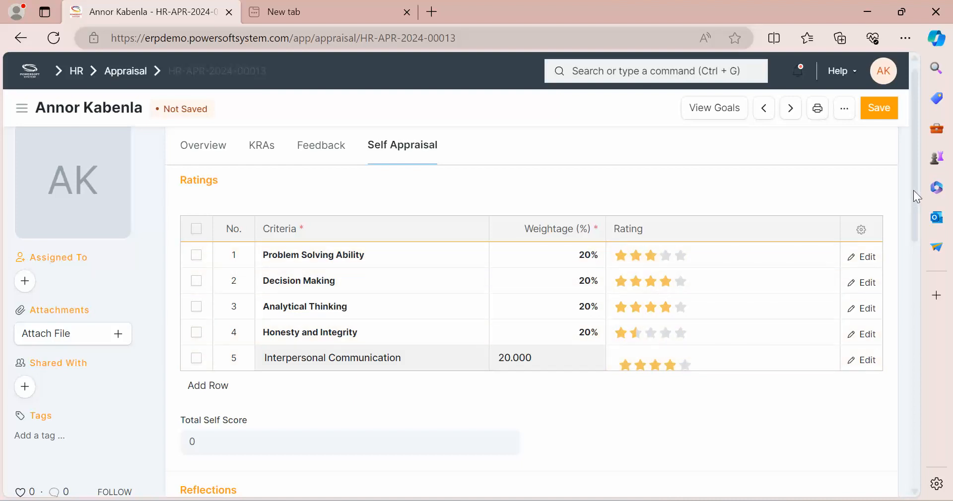
Begin the self appraisal's Reflections text with "Q1 2024 ,was my best performance as".
left_click_drag(915, 190, 915, 270)
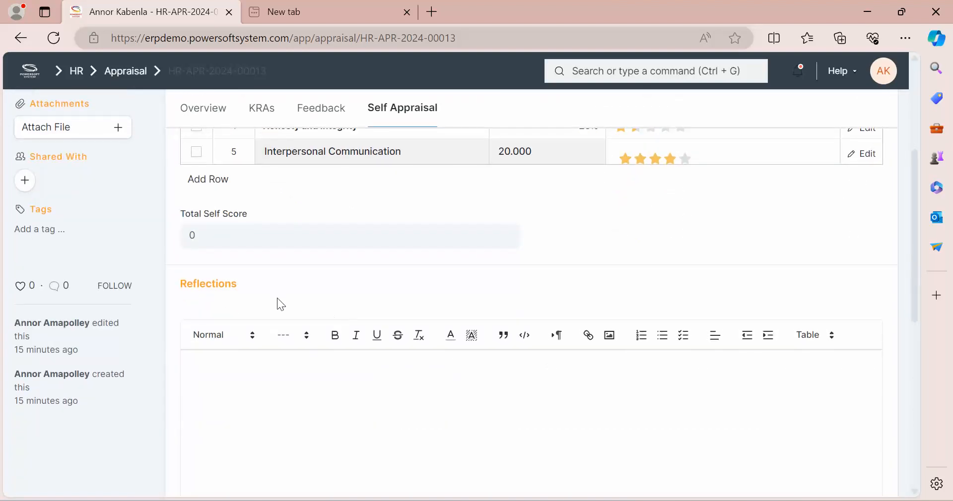
left_click(240, 369)
type("This was my")
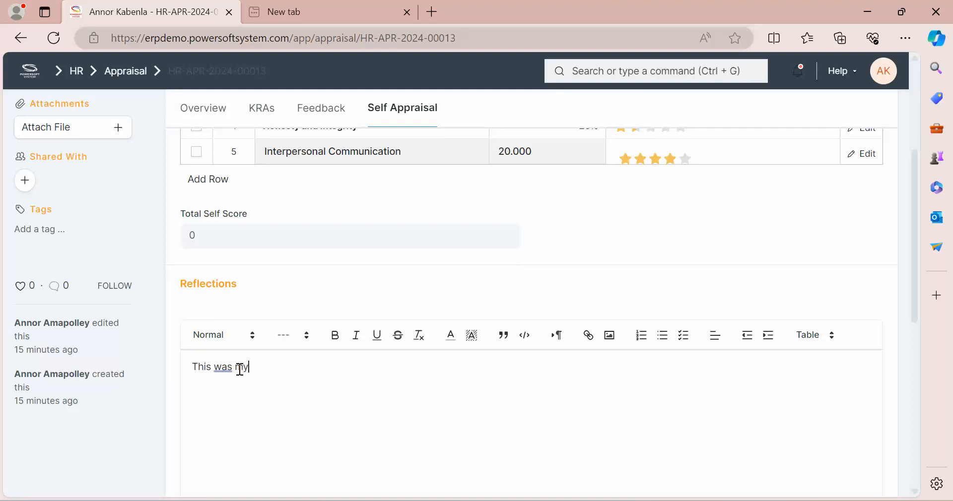
type(" best Quate")
type("r wee")
key("BackSpace")
key("BackSpace")
key("BackSpace")
key("BackSpace")
key("BackSpace")
key("ctrl+BackSpace")
key("ctrl+BackSpace")
key("ctrl+BackSpace")
key("ctrl+BackSpace")
type("Q1 2024 ,was m ybest")
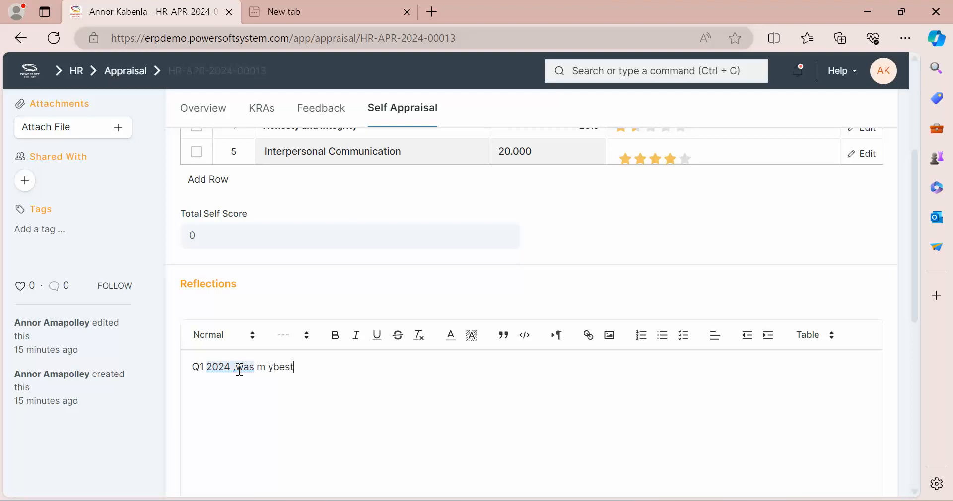
type(" pefromance")
key("BackSpace")
key("BackSpace")
key("BackSpace")
key("BackSpace")
key("BackSpace")
key("BackSpace")
key("BackSpace")
key("BackSpace")
type("rfom")
key("BackSpace")
type("rmance as ")
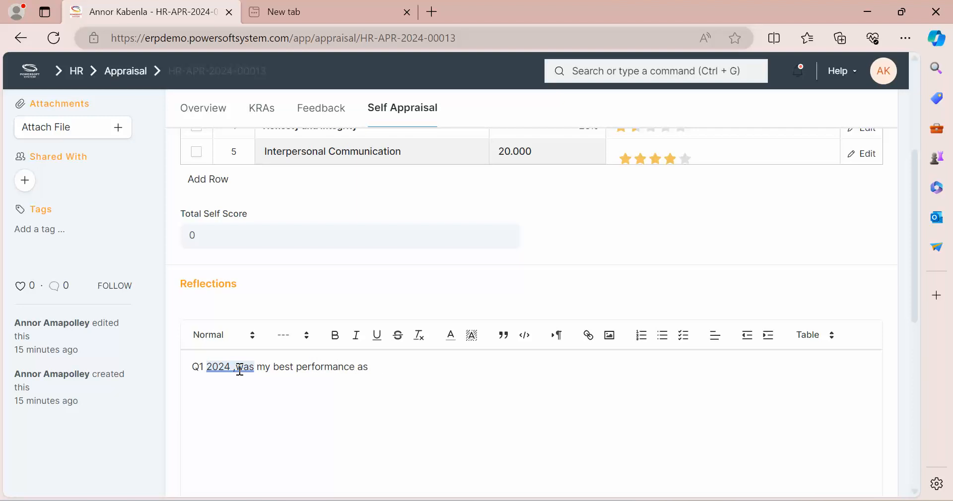
Complete the Reflections sentence with "i mange to reconcile all creditors" and save the appraisal.
type("i mange to review al")
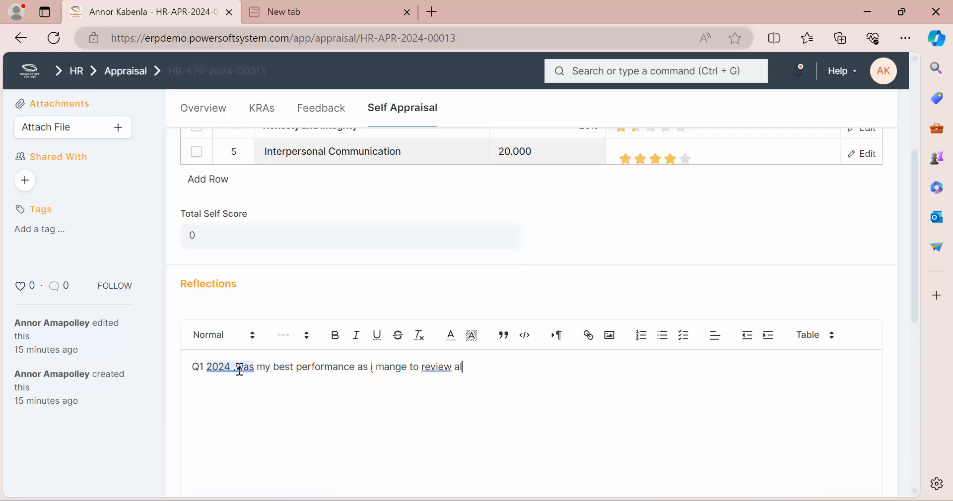
type("l")
key("BackSpace")
key("BackSpace")
key("BackSpace")
key("BackSpace")
key("BackSpace")
key("BackSpace")
type("oncile all creditors")
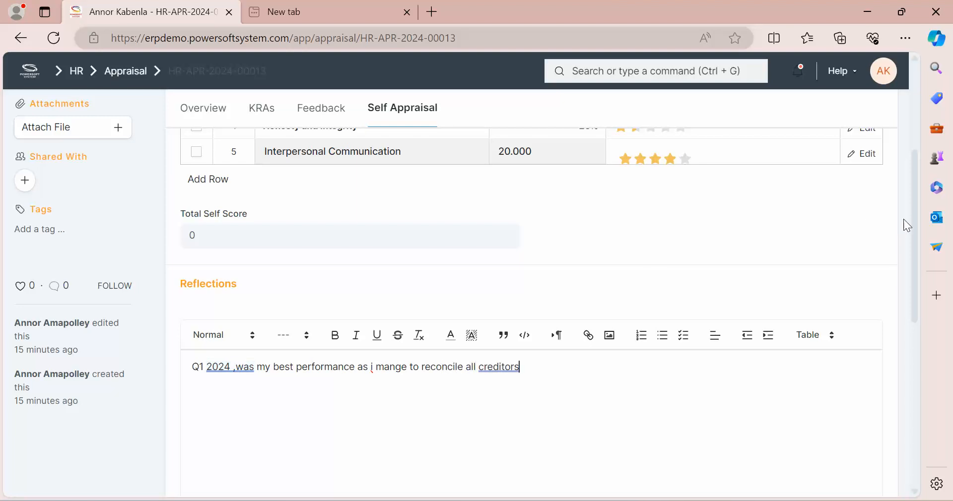
left_click_drag(916, 213, 909, 138)
left_click(879, 108)
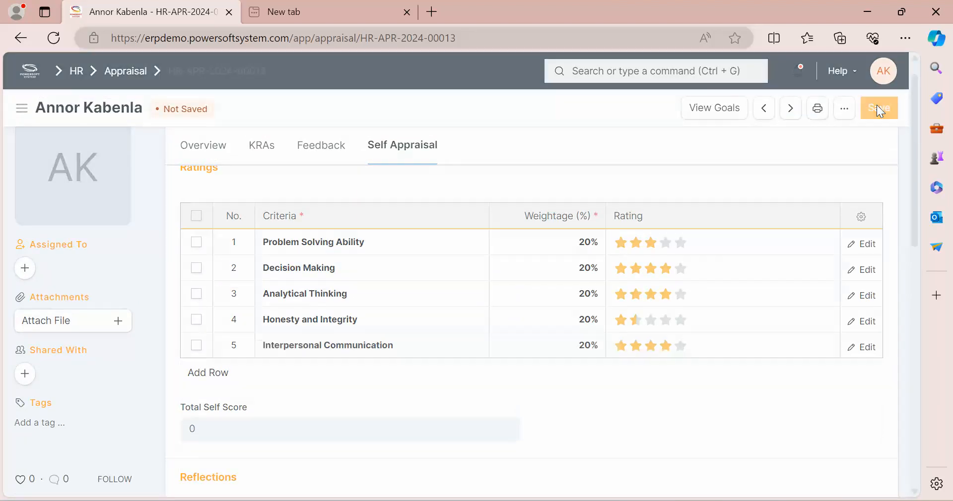
Review the saved appraisal's reflections, Total Self Score, Feedback section and KRAs.
scroll(910, 246, "down", 5)
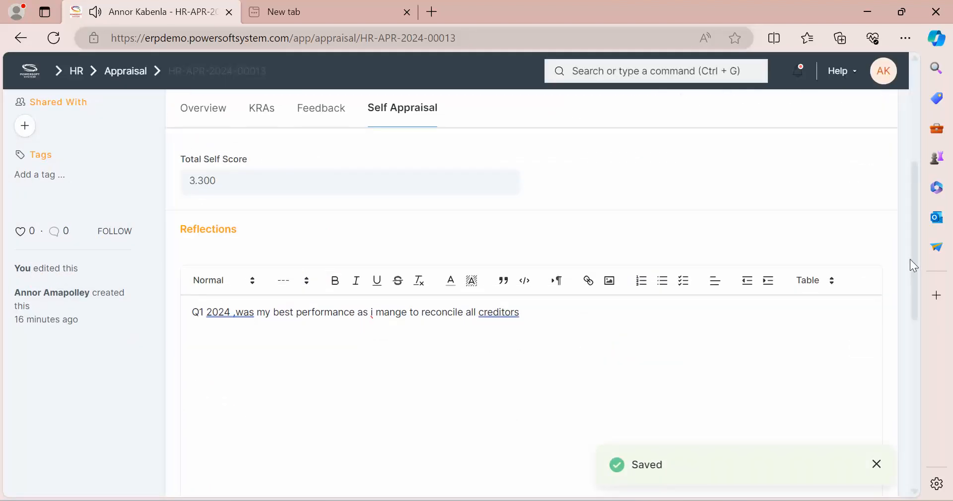
scroll(907, 263, "up", 3)
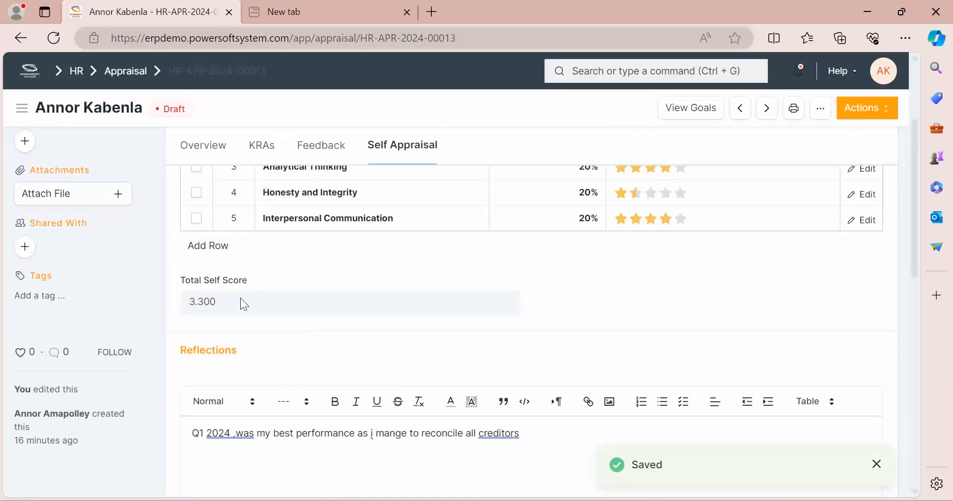
left_click_drag(215, 303, 197, 303)
scroll(915, 206, "up", 2)
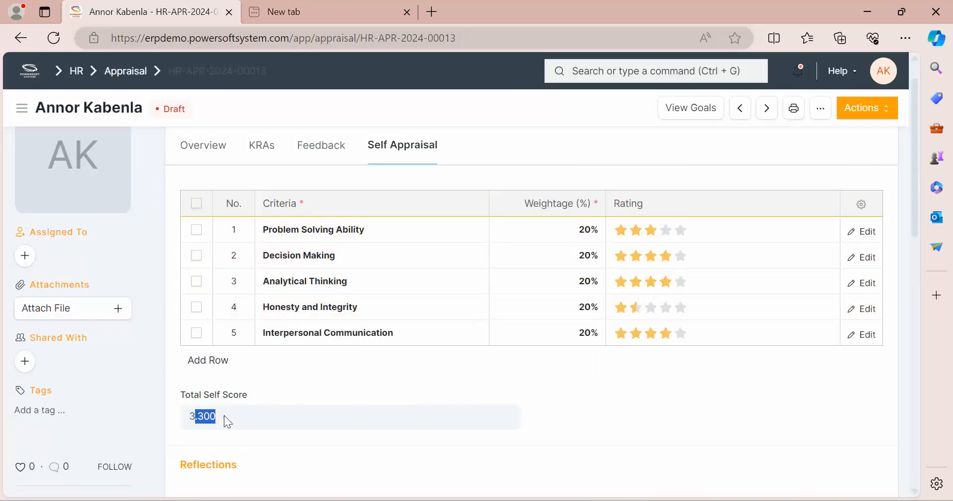
left_click(308, 159)
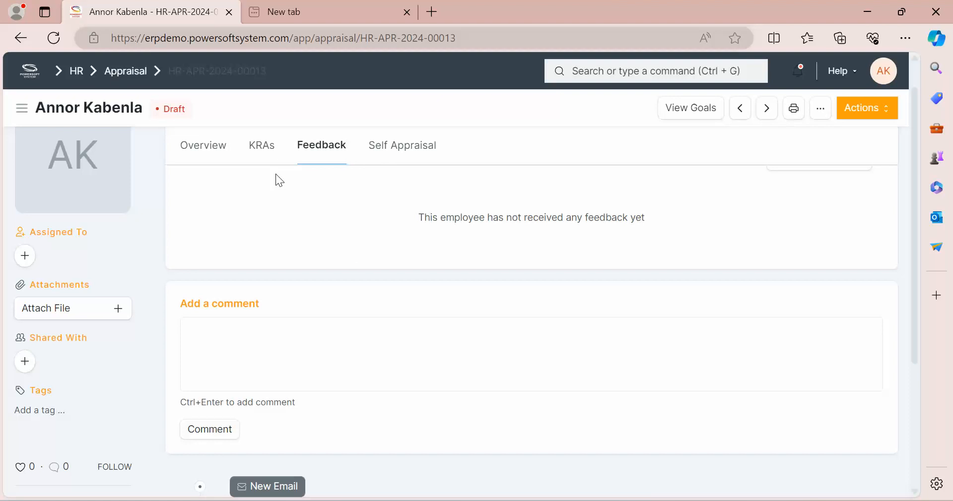
left_click(262, 146)
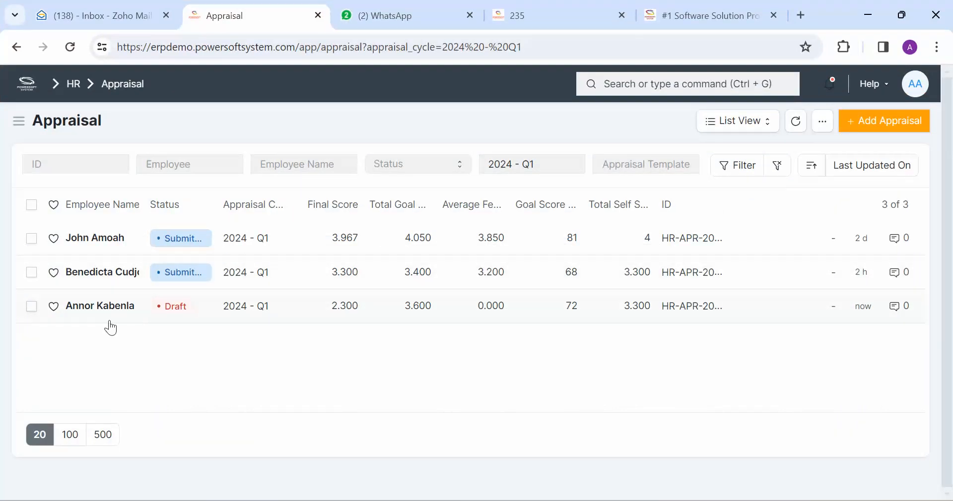
Switch to the manager's session, open the intern's draft 2024 - Q1 appraisal and examine its KRAs, self appraisal and feedback.
left_click(88, 308)
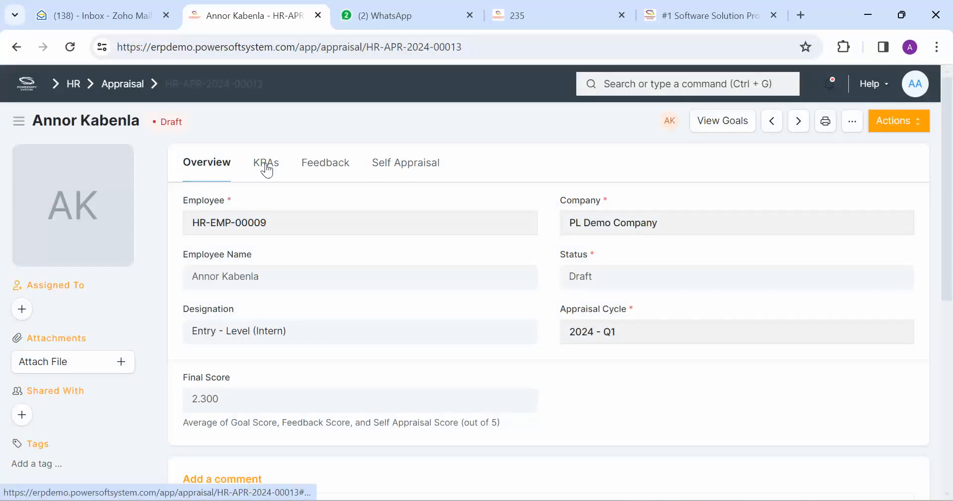
left_click(266, 167)
left_click(410, 171)
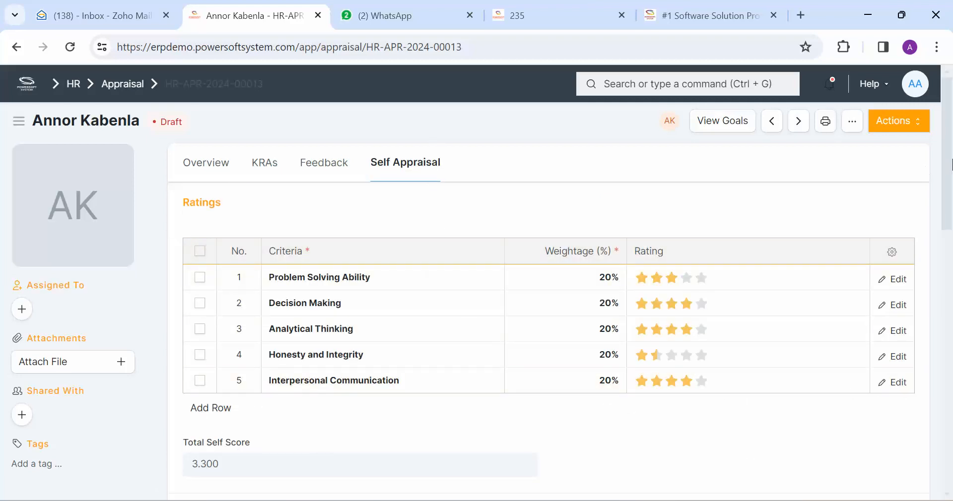
scroll(951, 233, "down", 3)
scroll(951, 233, "down", 3)
scroll(918, 187, "up", 7)
left_click(310, 166)
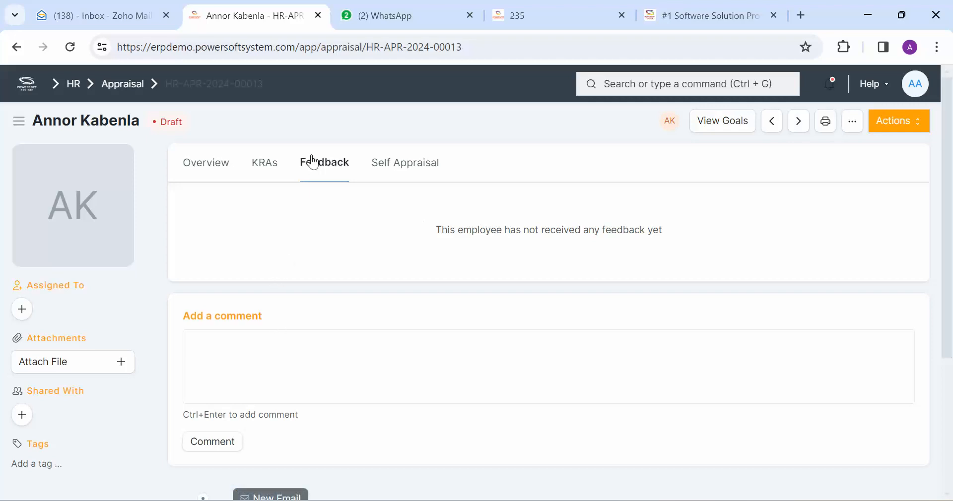
Search for and open the Employee Performance Feedback List.
left_click(621, 88)
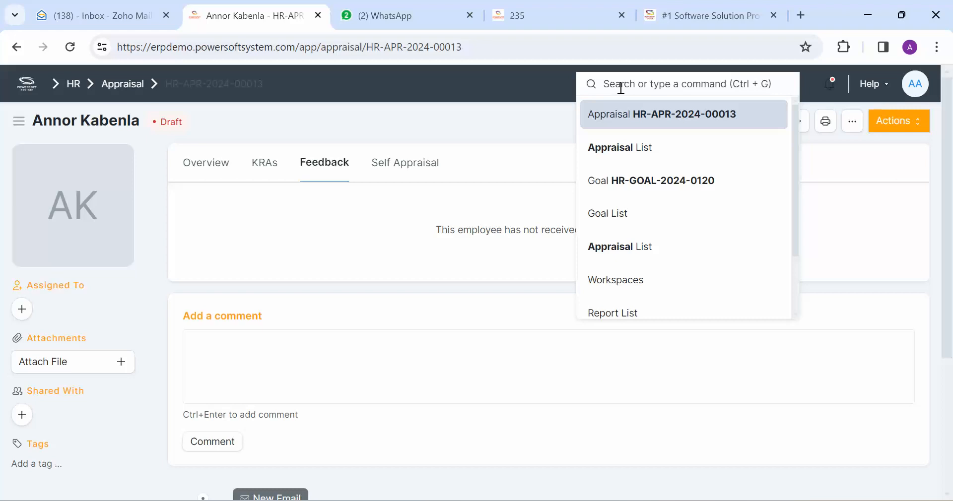
type("employee")
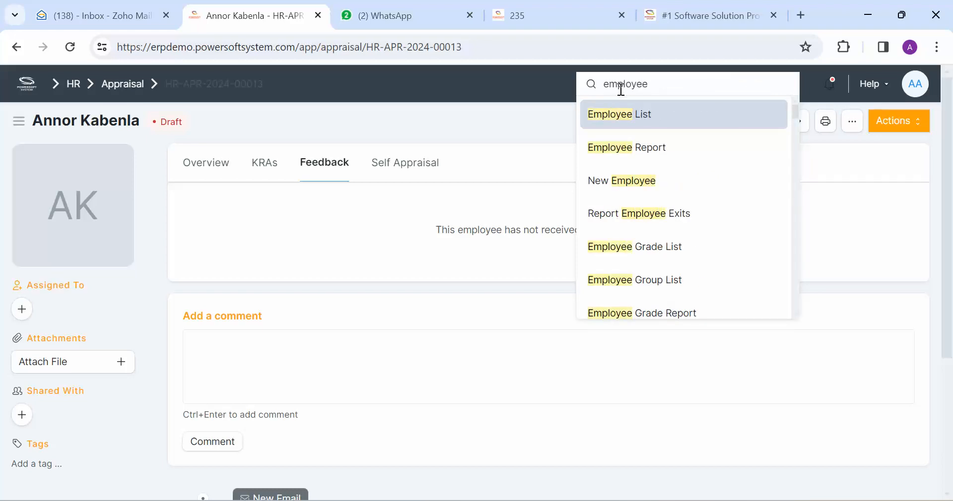
type(" perfo")
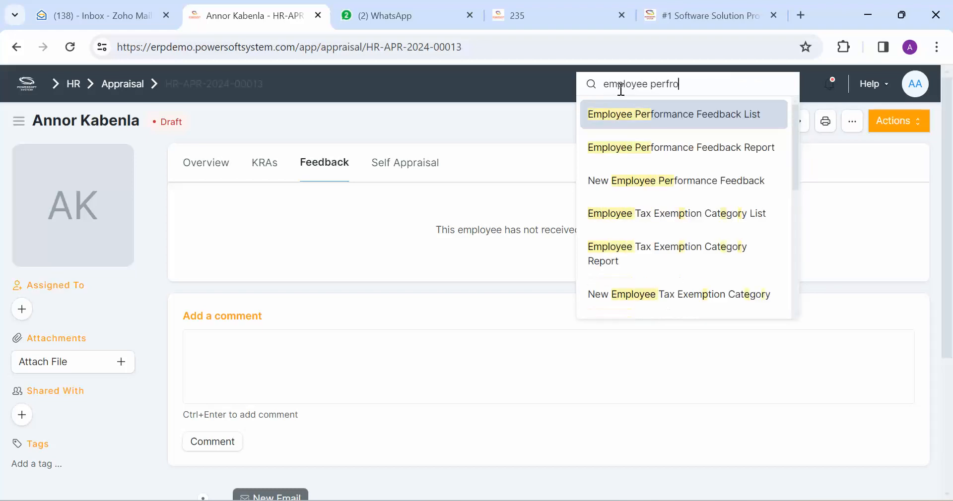
key("BackSpace")
key("BackSpace")
left_click(701, 120)
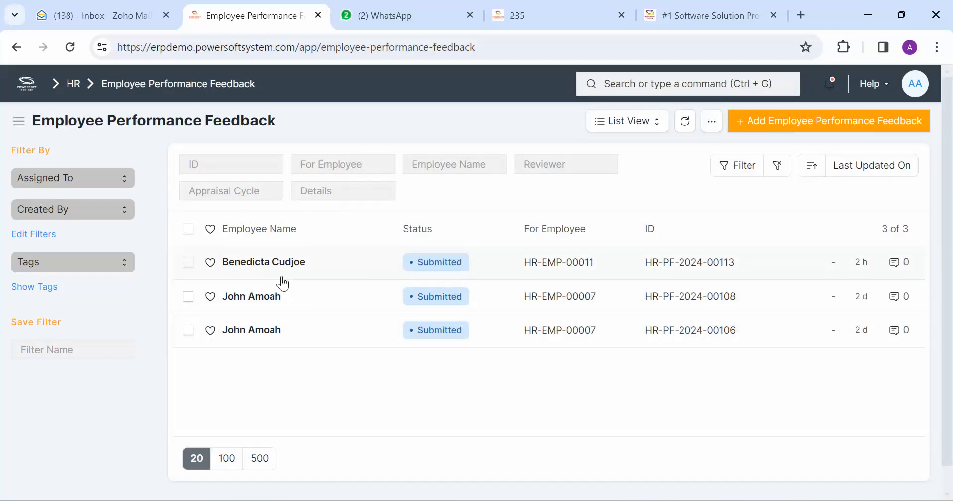
Create a new Employee Performance Feedback for the intern, with the Business Development Manager as reviewer.
left_click(774, 124)
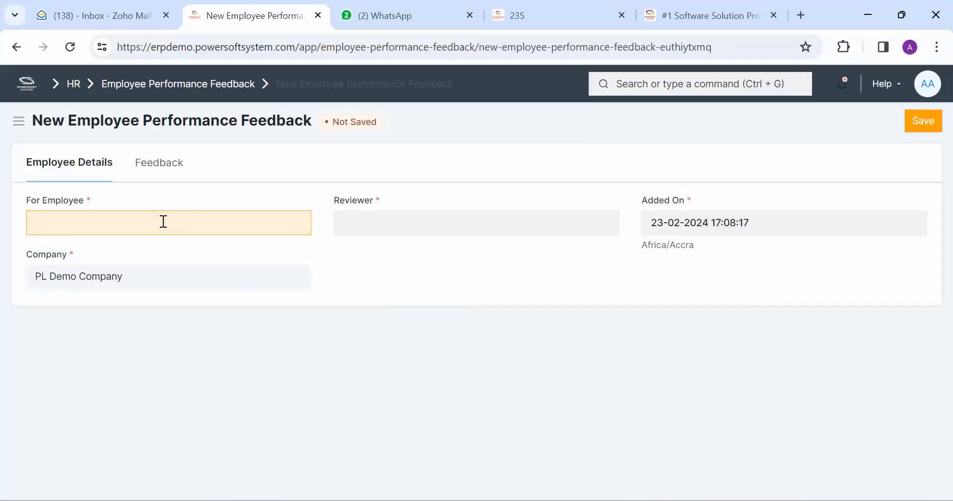
left_click(154, 221)
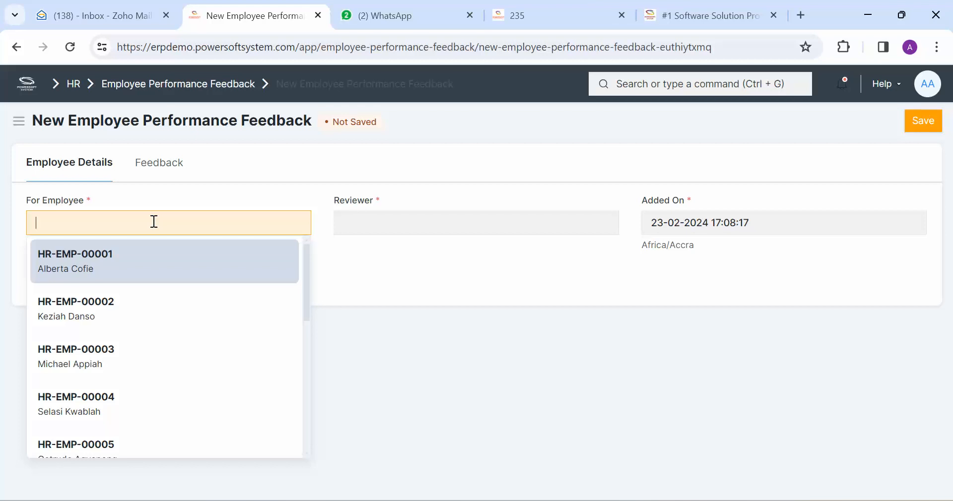
type("annor")
left_click(131, 270)
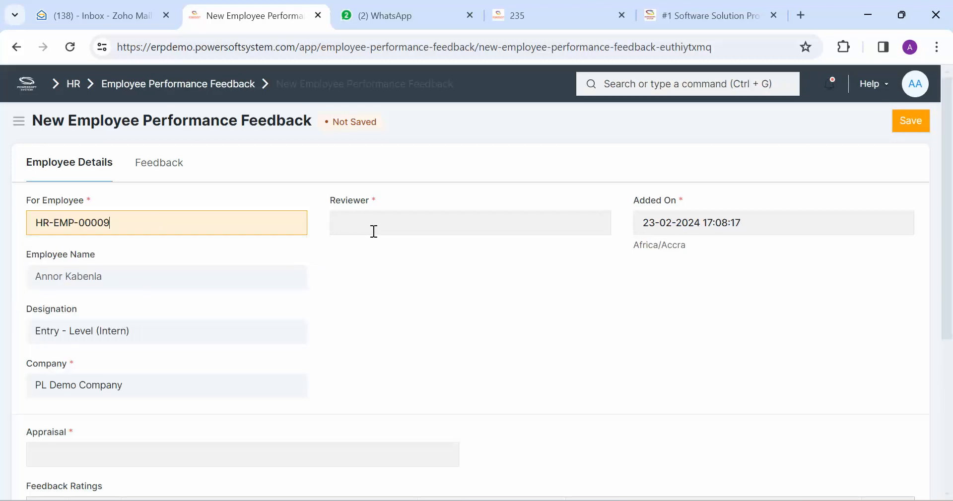
left_click(374, 231)
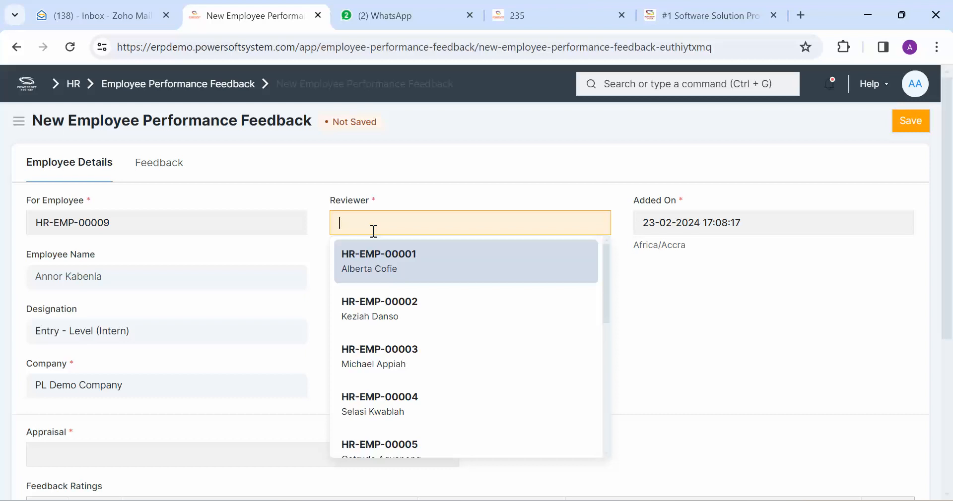
left_click(398, 263)
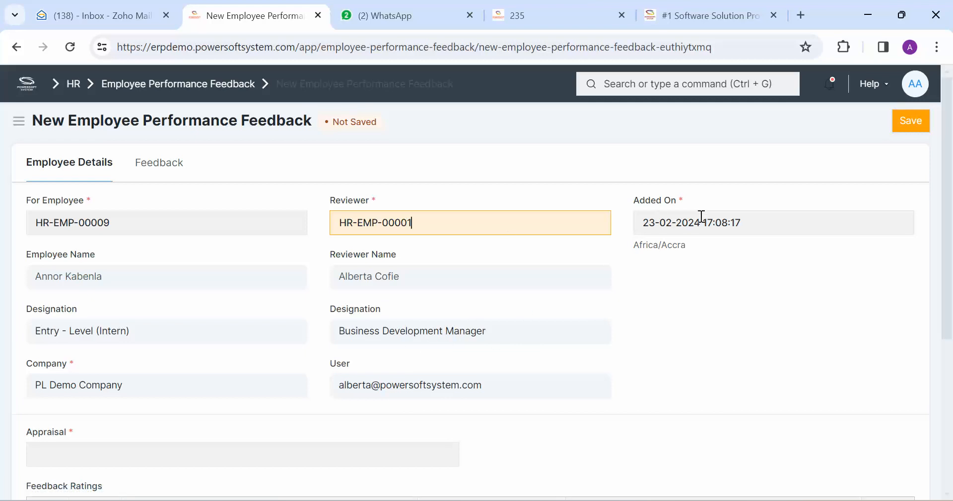
Link the feedback to the intern's draft 2024 - Q1 appraisal and show its feedback rating criteria.
scroll(313, 343, "down", 2)
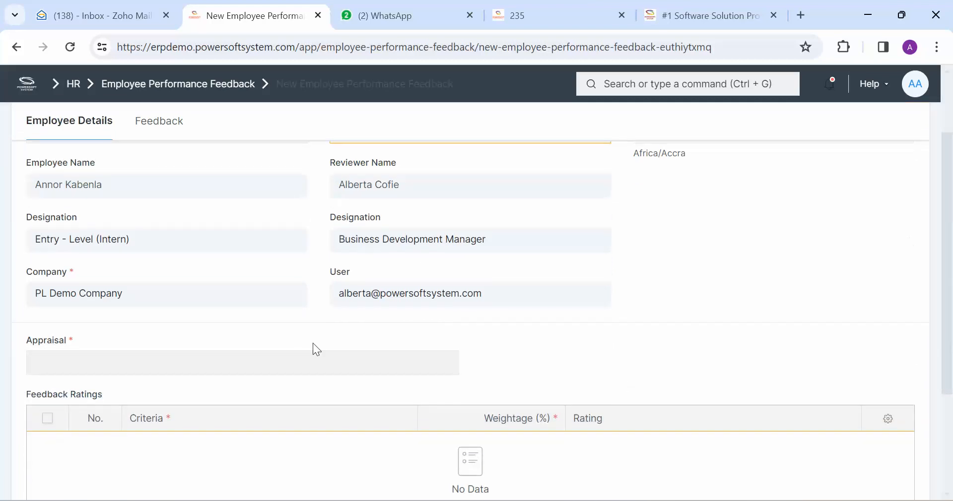
left_click(211, 369)
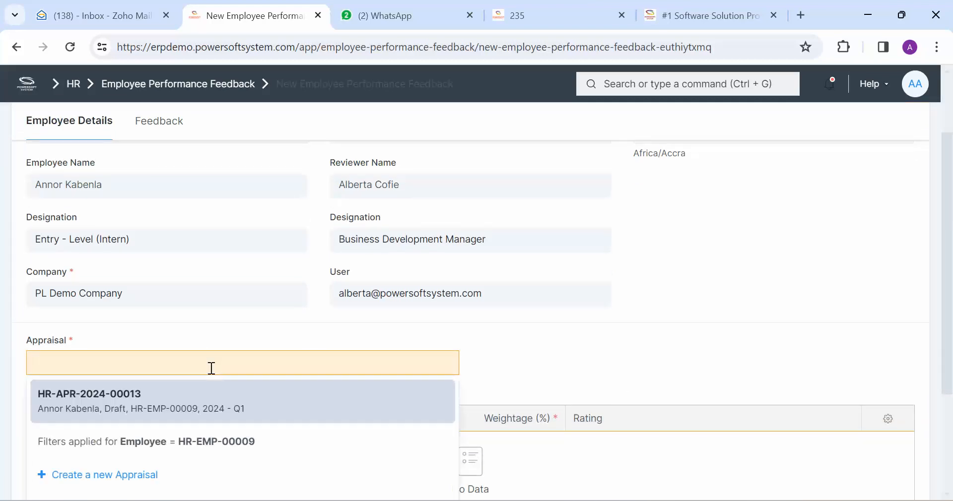
left_click(166, 407)
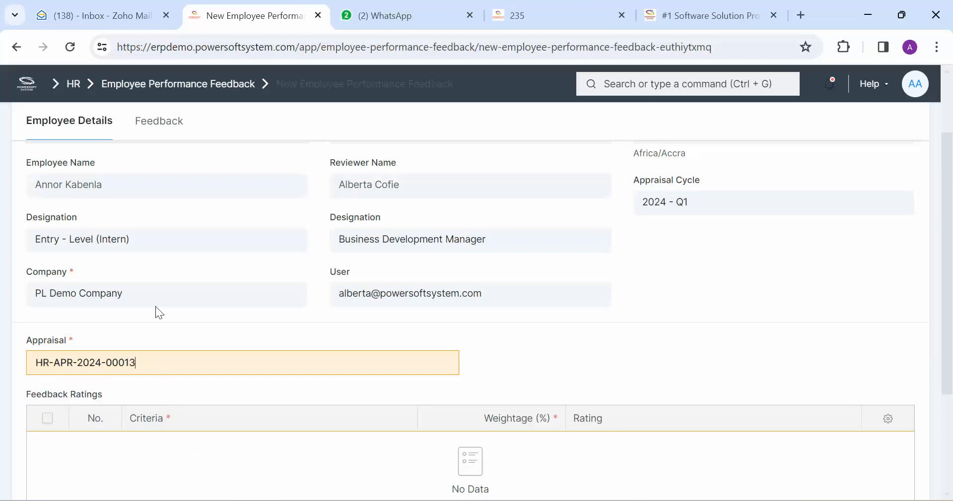
left_click_drag(951, 247, 951, 334)
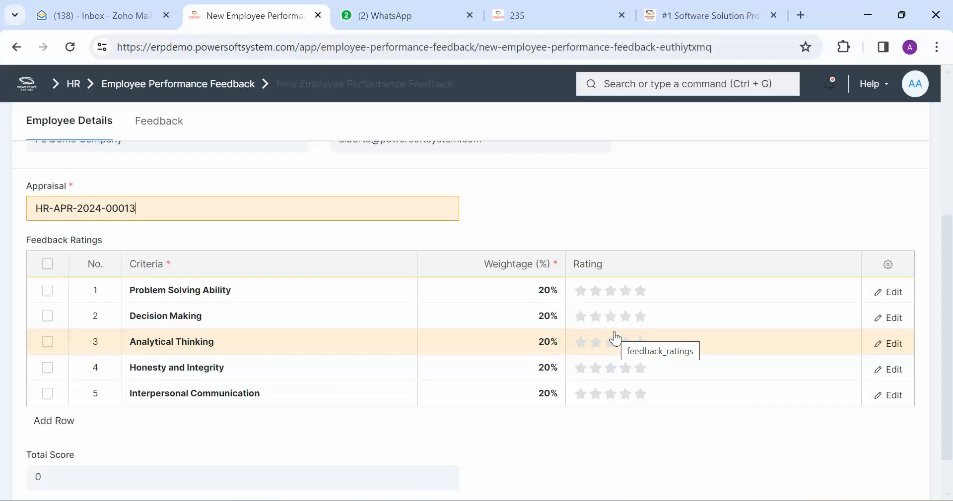
Rate Problem Solving Ability 5 stars, Decision Making 4.5 stars and Analytical Thinking 3.5 stars in the feedback ratings.
left_click(636, 294)
left_click(645, 297)
left_click(643, 321)
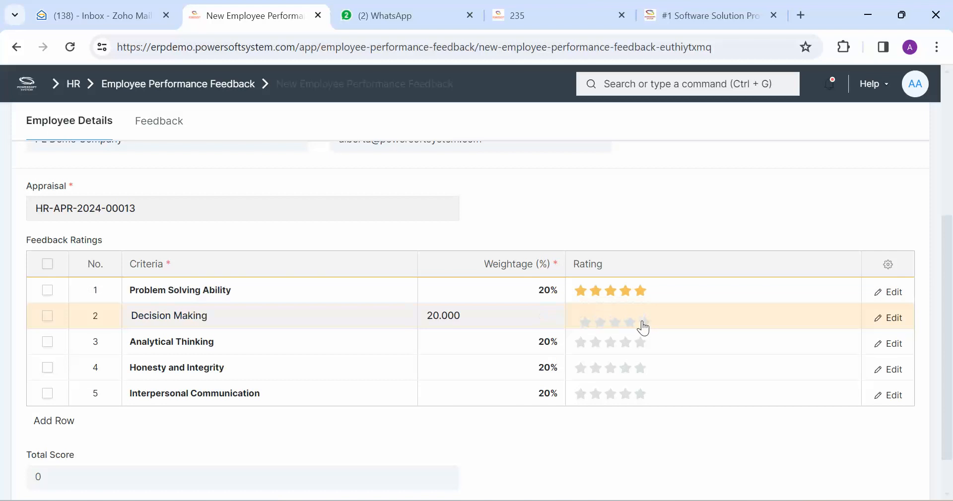
left_click(640, 324)
left_click(633, 342)
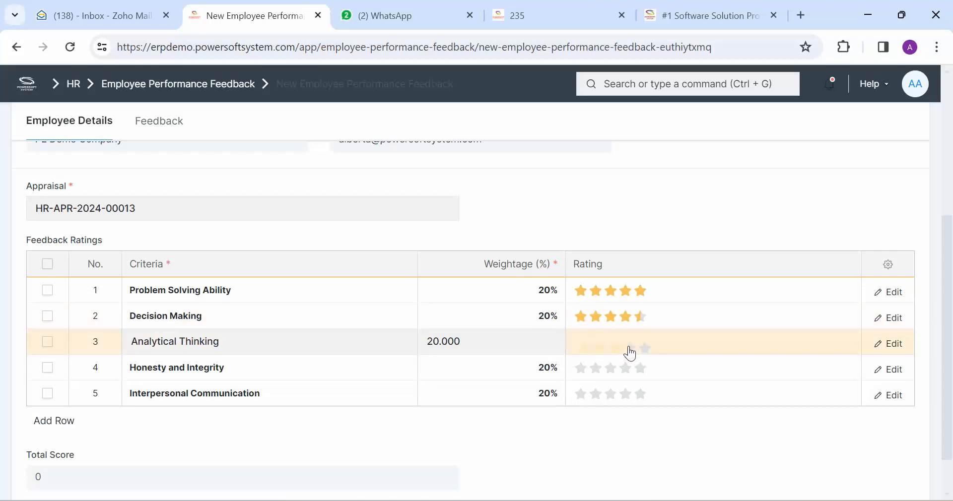
left_click(624, 350)
Rate Honesty and Integrity 3.5 stars and Interpersonal Communication 1 star in the feedback ratings.
left_click(625, 369)
left_click(628, 374)
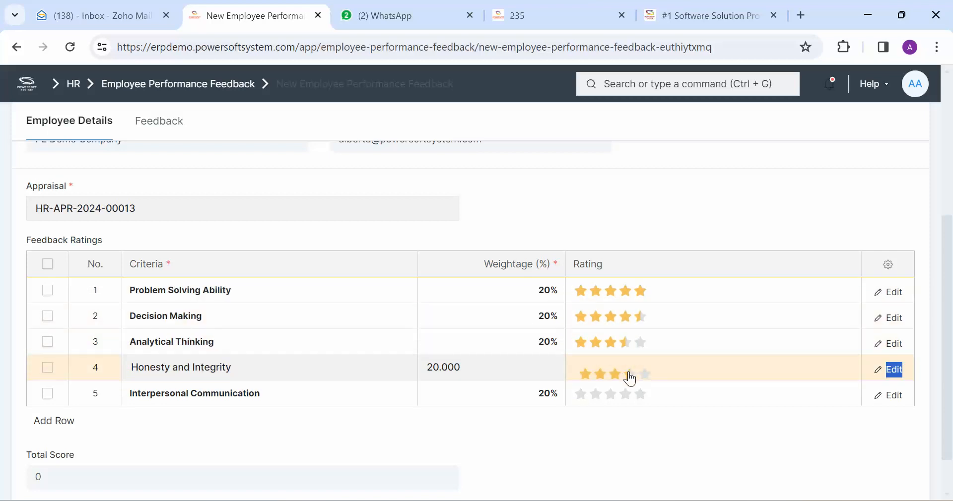
left_click(612, 398)
left_click(622, 402)
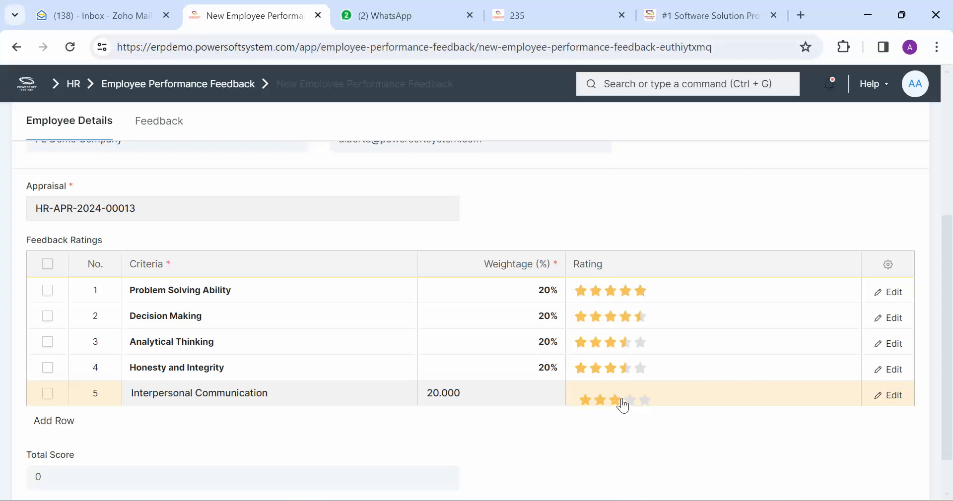
left_click(587, 404)
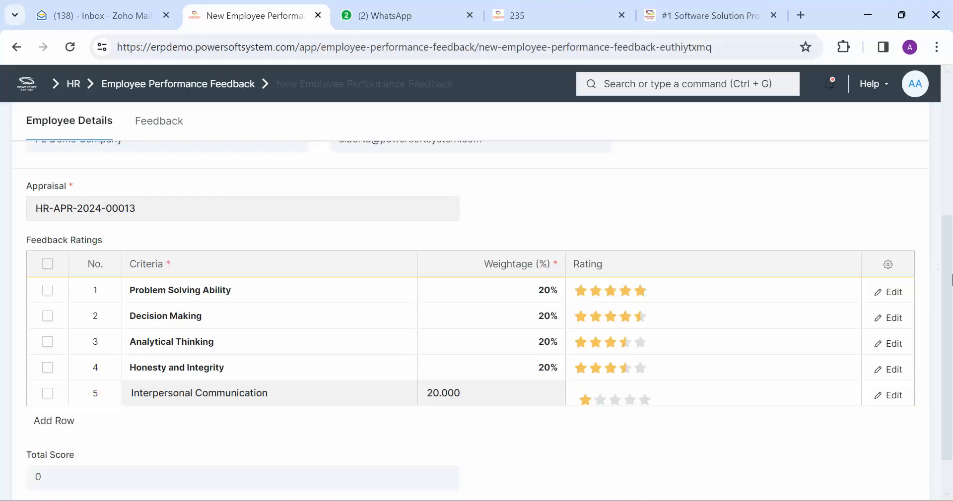
Enter the feedback details "Your last presentation to the bank could've been better!" and save the performance feedback.
scroll(616, 390, "down", 1)
scroll(925, 234, "up", 5)
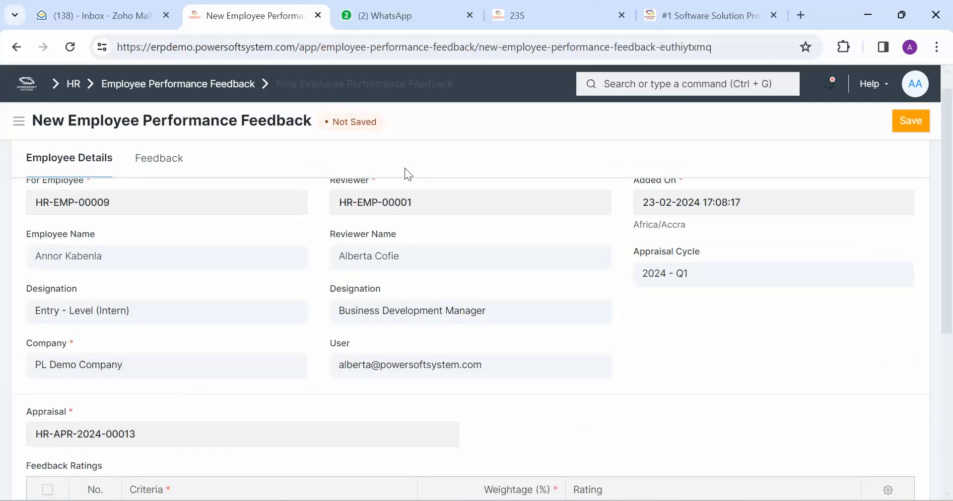
left_click(171, 165)
left_click(126, 242)
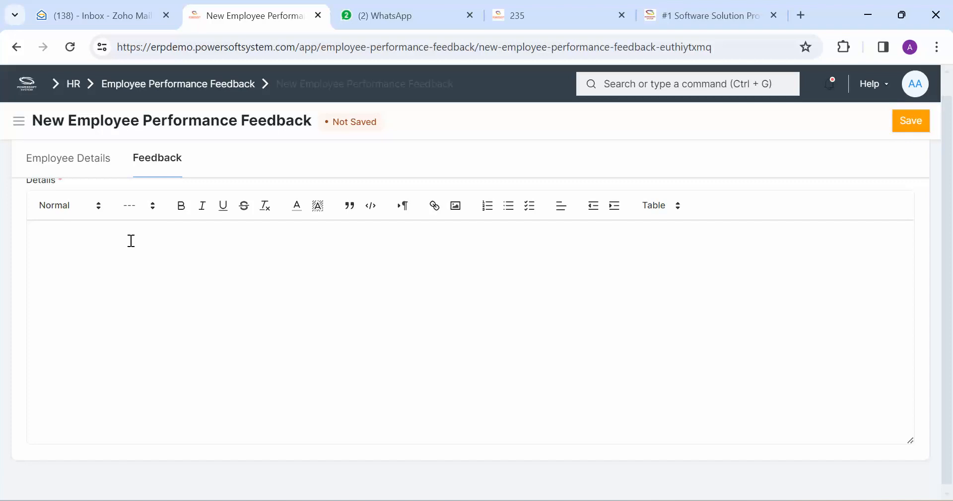
type("You")
key("BackSpace")
key("BackSpace")
key("BackSpace")
type("Your last presentation")
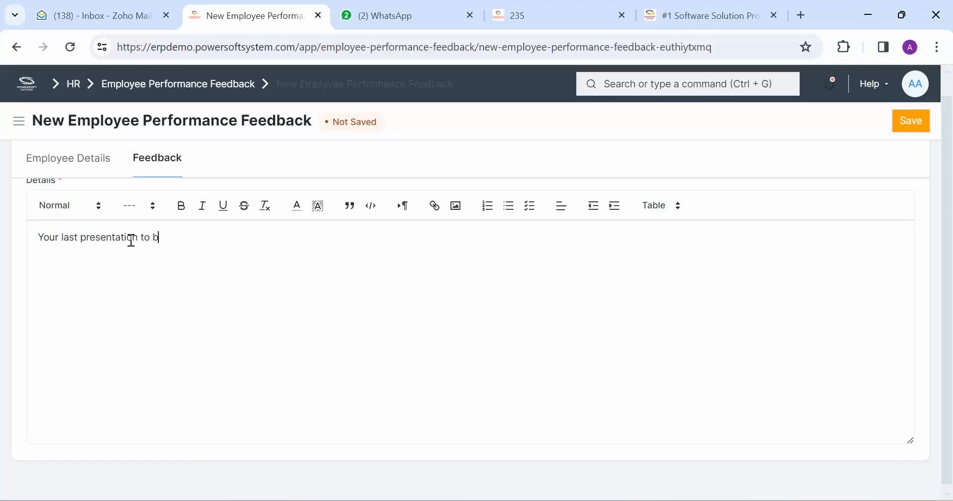
type(" to the bank could've been ")
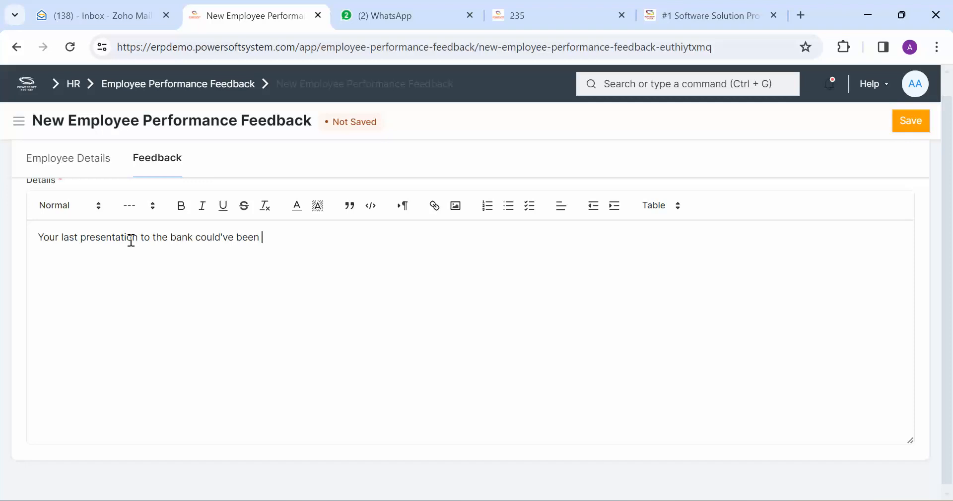
type("better!")
scroll(702, 184, "up", 1)
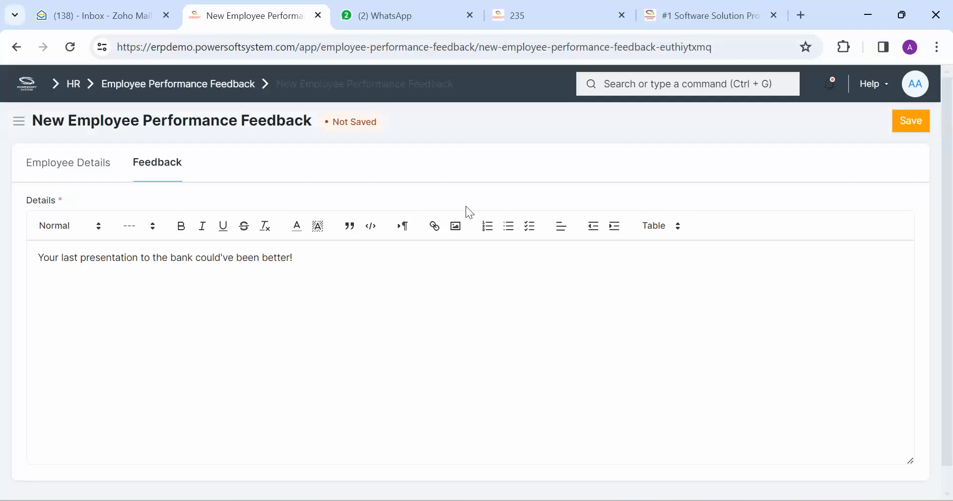
left_click(911, 122)
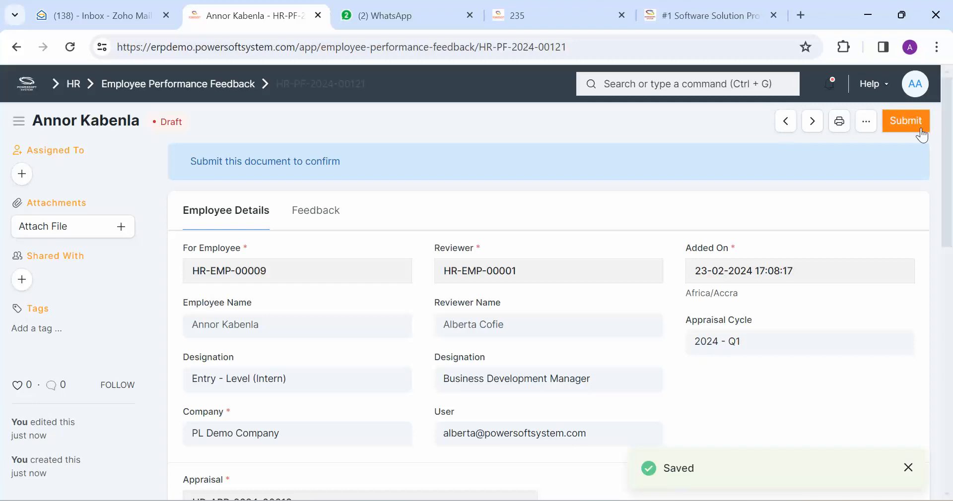
Review the print preview of the saved performance feedback, return to the record and submit it.
left_click(840, 121)
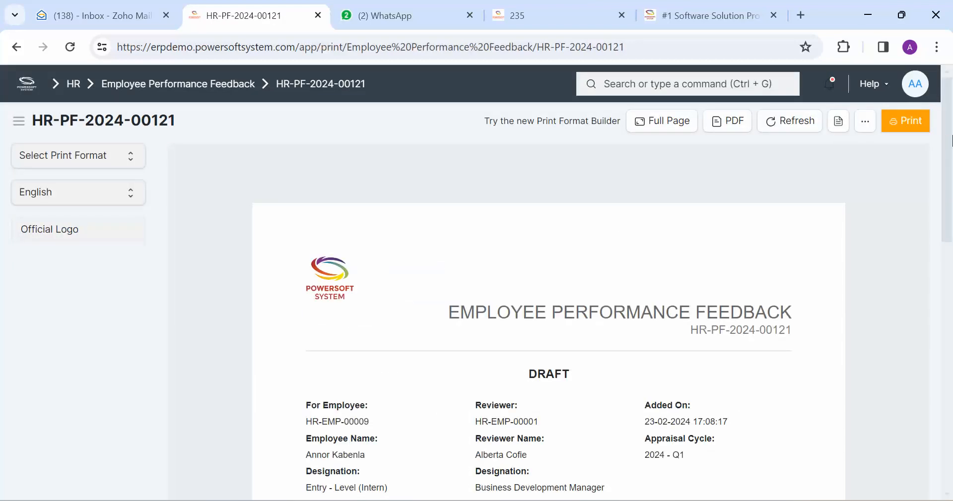
left_click_drag(951, 141, 952, 230)
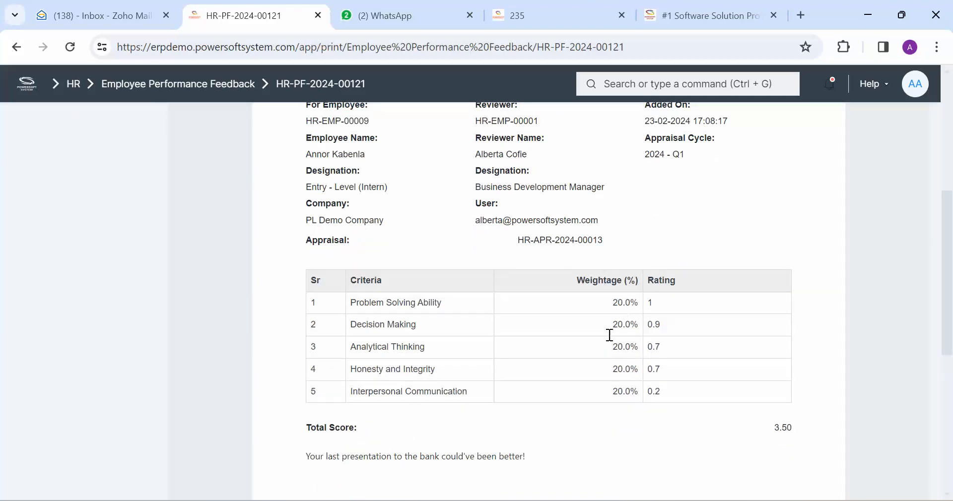
left_click_drag(951, 263, 931, 129)
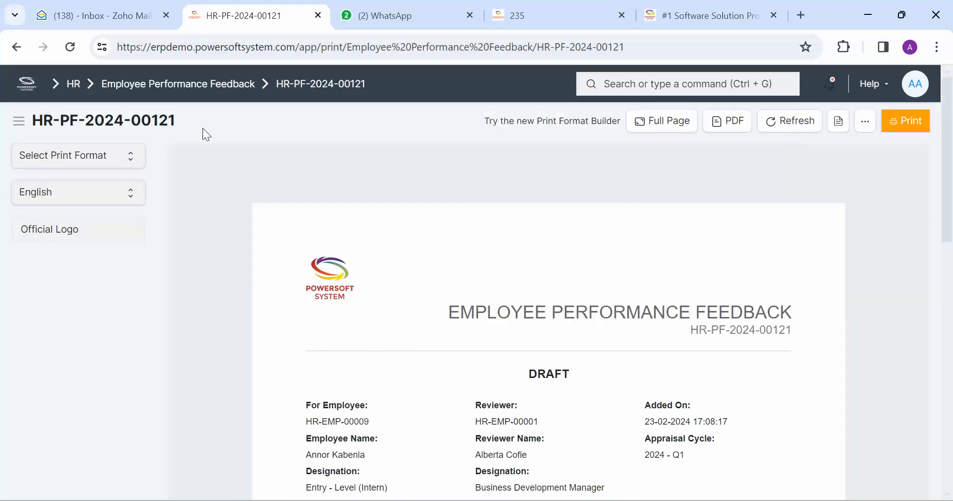
left_click(19, 46)
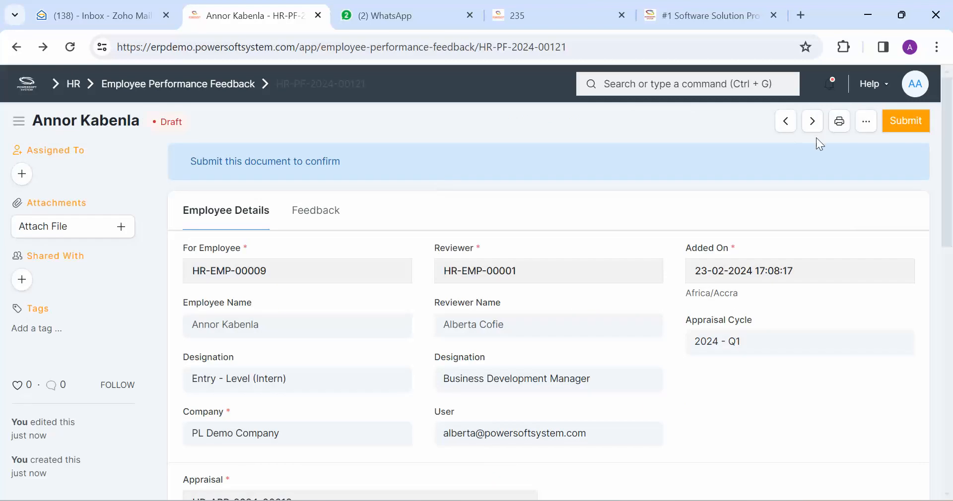
left_click(906, 121)
left_click(655, 199)
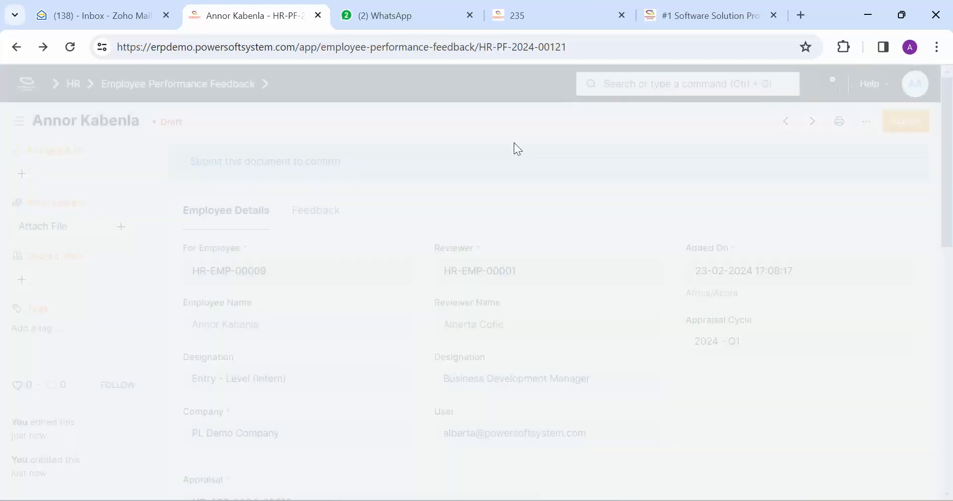
Search for the appraisal list, open the intern's draft 2024 - Q1 appraisal and examine the manager's feedback in it.
left_click(627, 91)
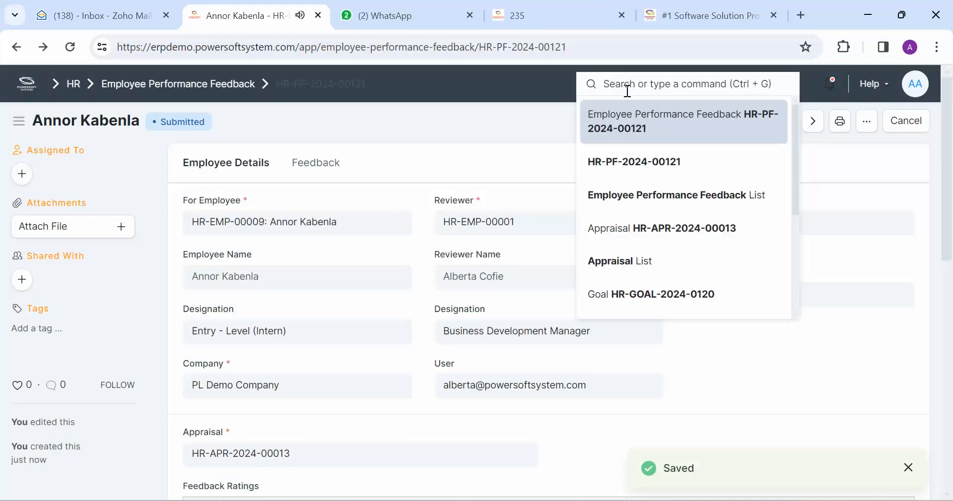
type("appraisal")
left_click(644, 128)
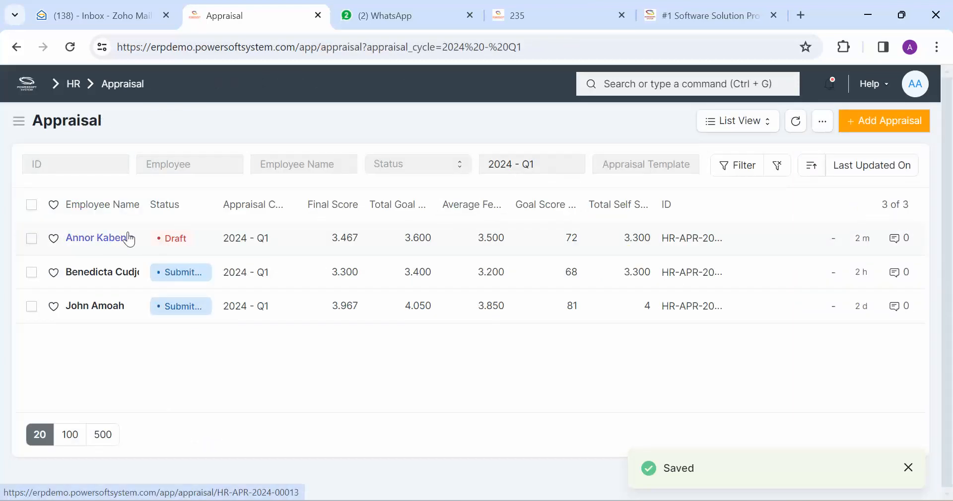
left_click(130, 240)
left_click(268, 162)
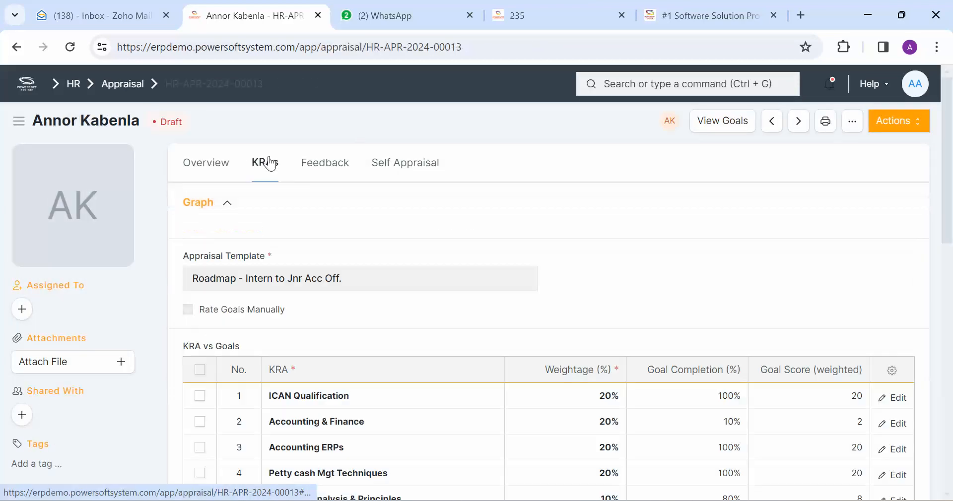
left_click(318, 163)
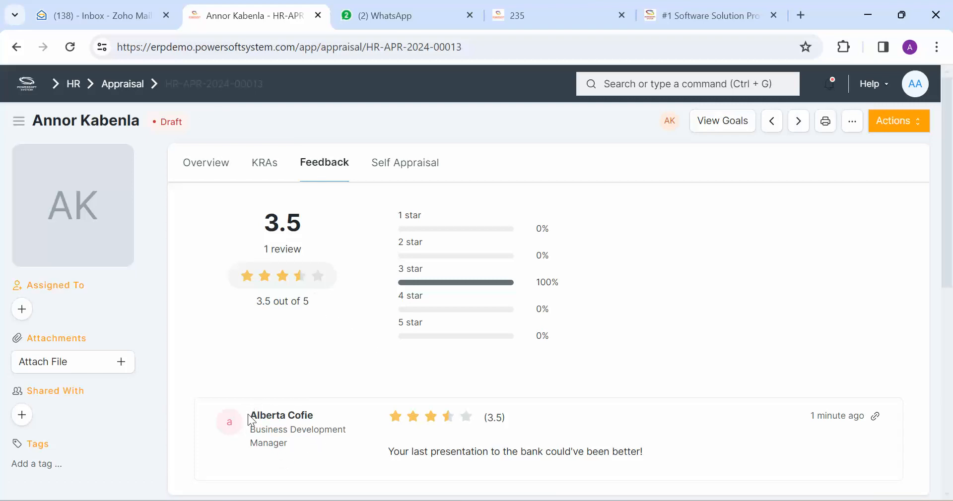
left_click_drag(248, 414, 309, 410)
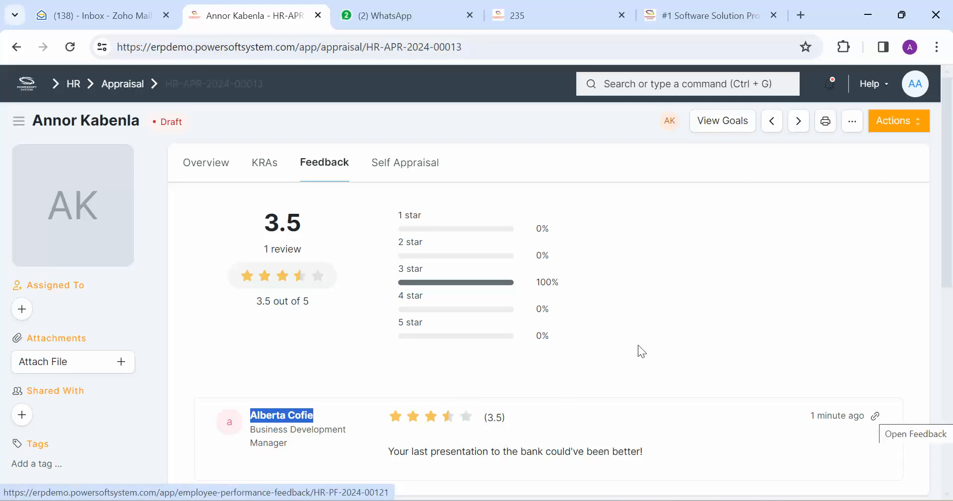
Examine the self appraisal ratings and the KRA goal scores in the intern's appraisal.
left_click(402, 168)
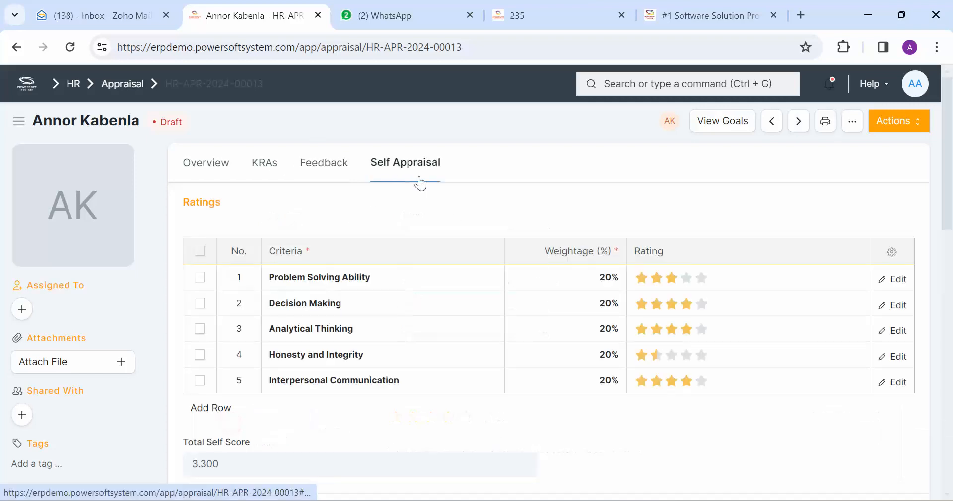
left_click(271, 172)
scroll(951, 234, "down", 3)
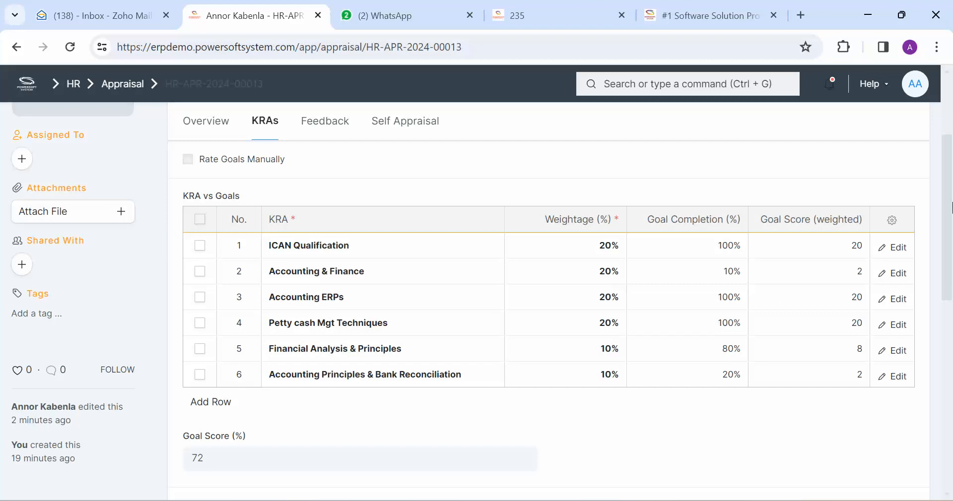
scroll(951, 207, "down", 4)
scroll(920, 180, "up", 7)
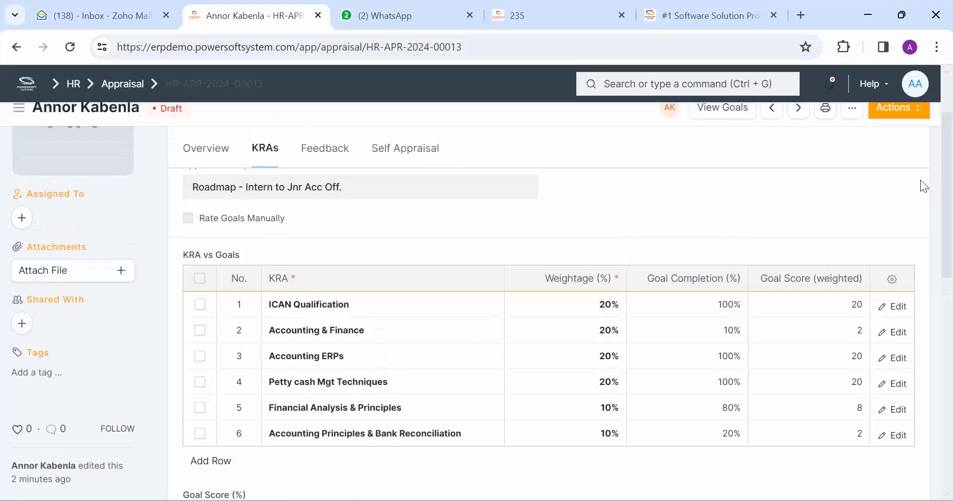
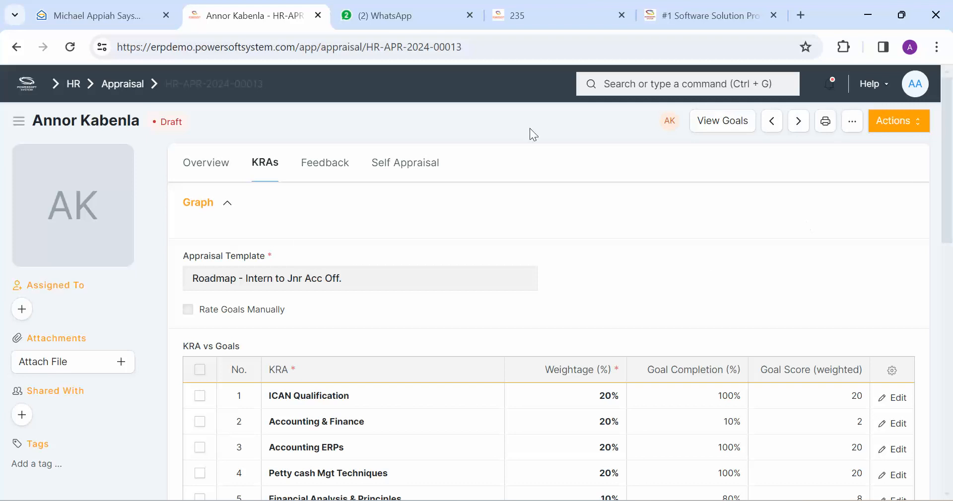
Open ERPNext in a separate browser tab, search for the Workflow List and open Appraisal Workflow Finance.
right_click(23, 83)
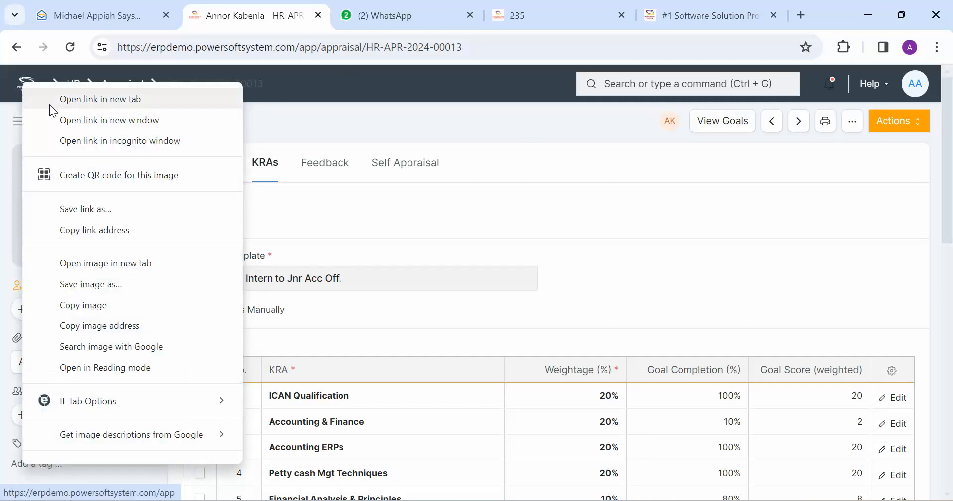
left_click(49, 104)
left_click(336, 12)
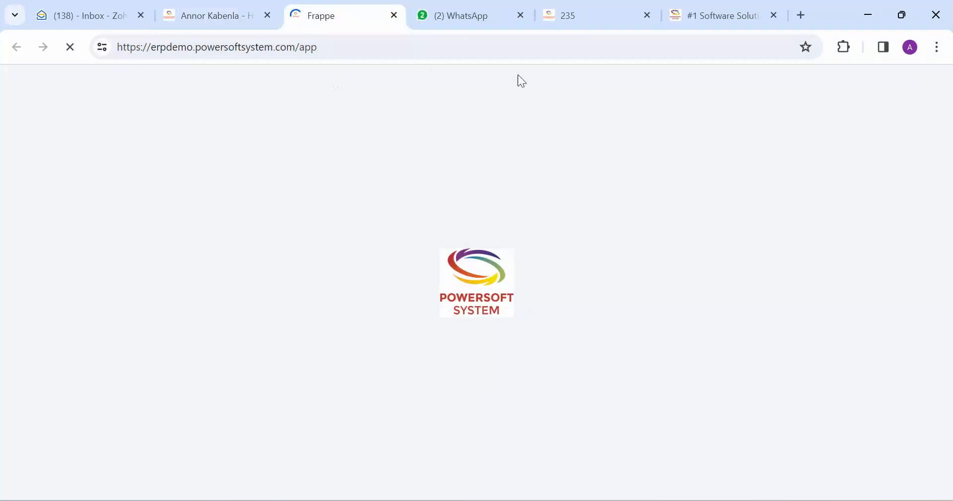
left_click(692, 90)
type("workflo")
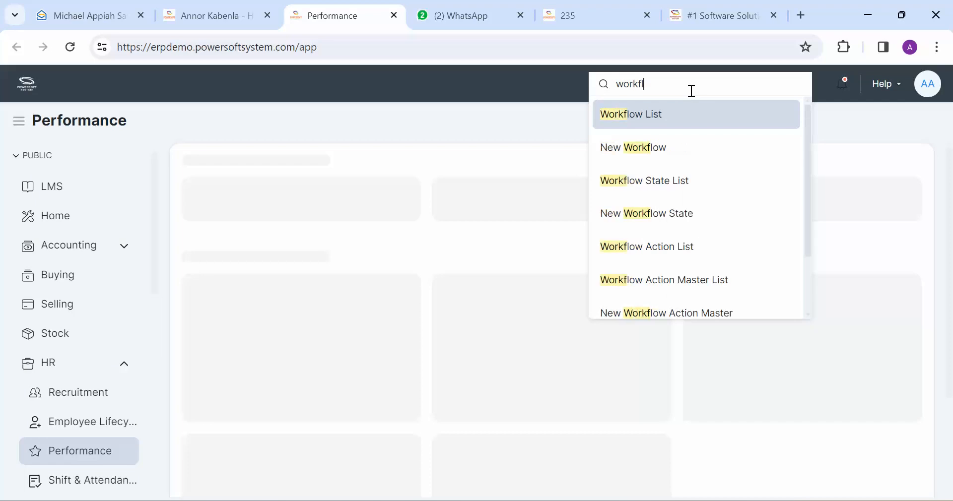
left_click(642, 111)
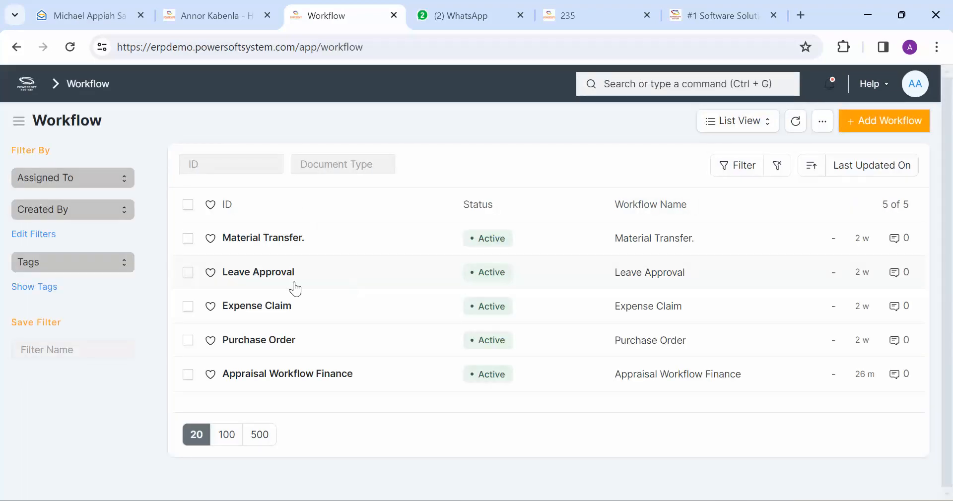
left_click(279, 373)
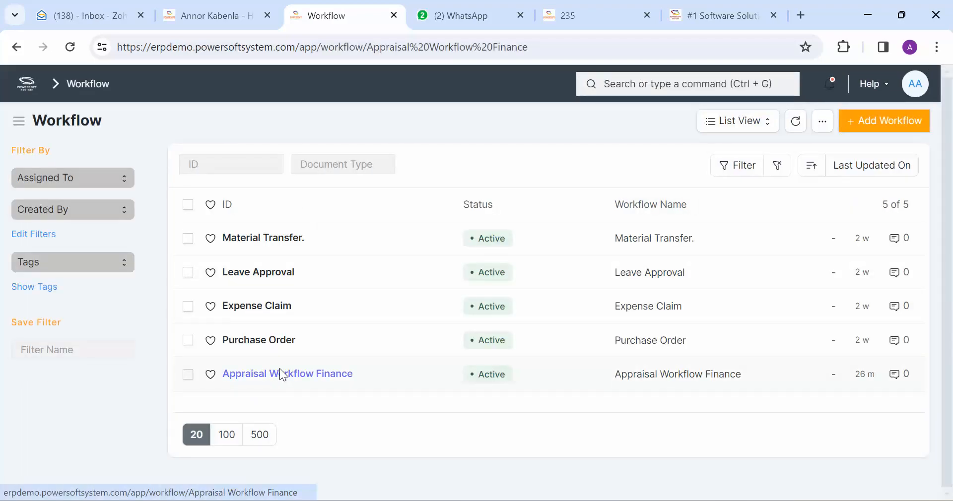
Examine the document states and transition rules of the Appraisal Workflow Finance.
scroll(546, 322, "down", 3)
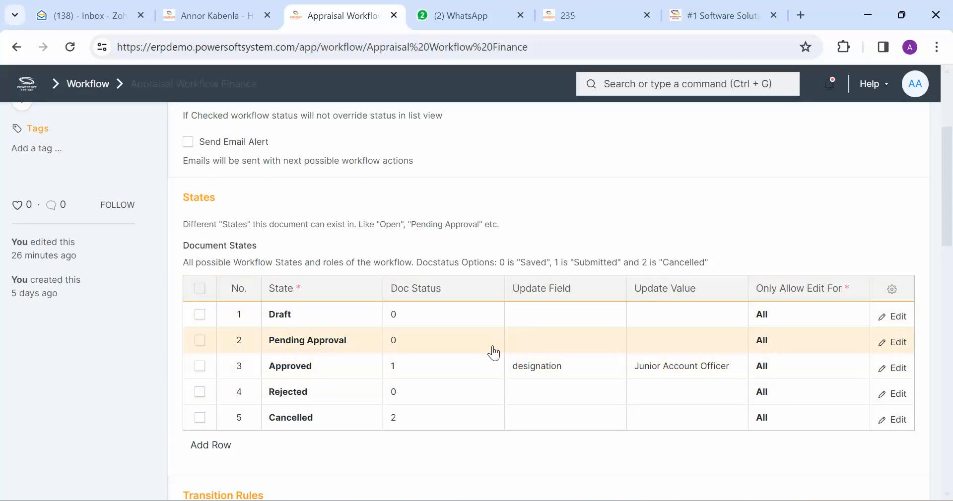
scroll(617, 351, "down", 4)
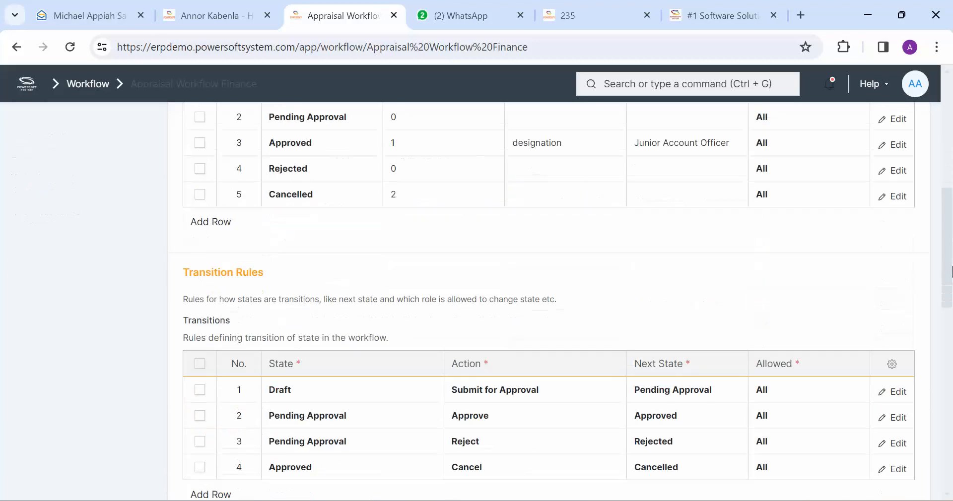
triple_click(230, 270)
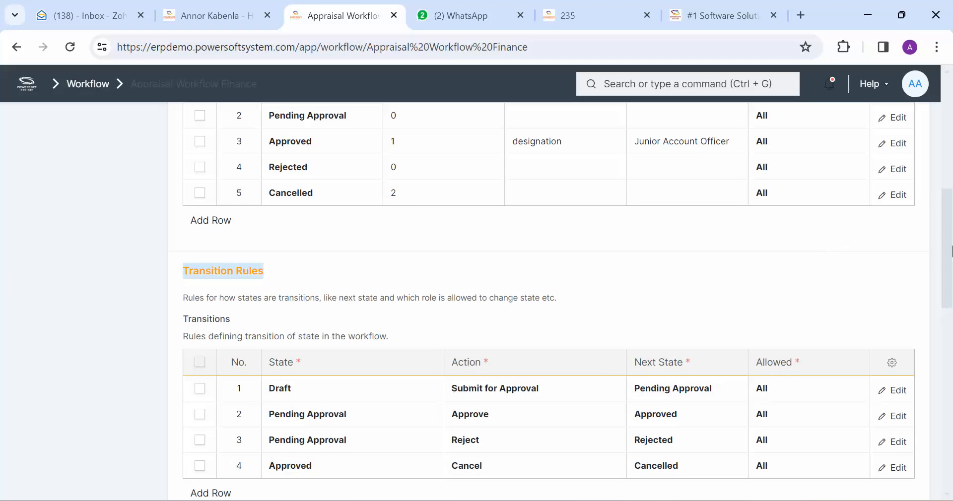
scroll(943, 208, "up", 3)
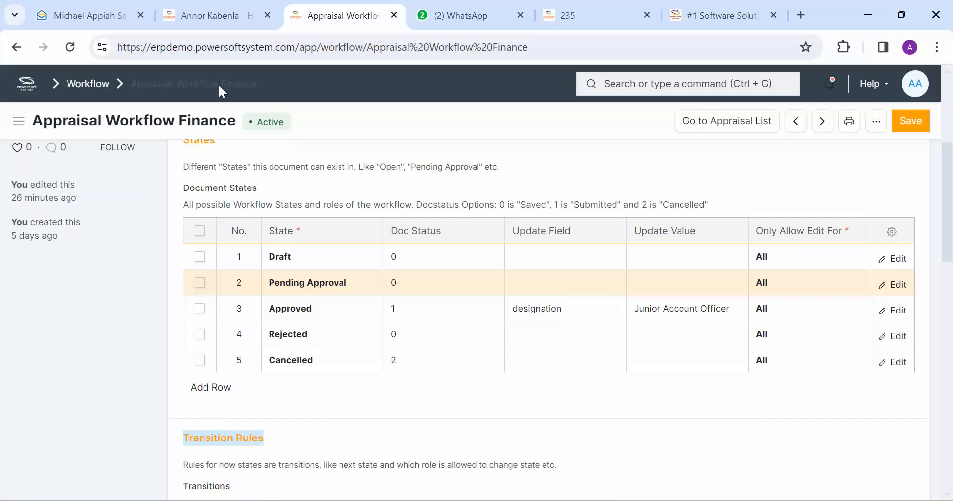
Return to the intern's appraisal and examine the final score and designation in its overview.
left_click(213, 16)
scroll(928, 222, "down", 7)
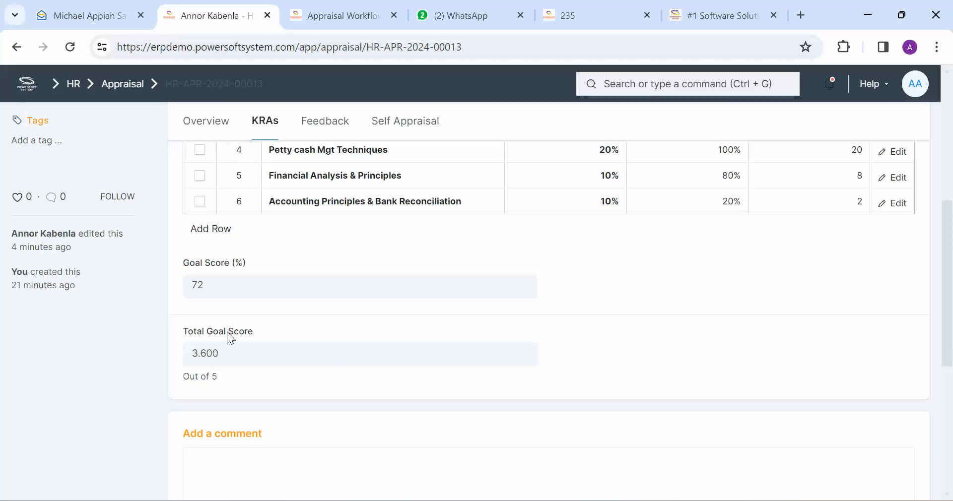
left_click(203, 122)
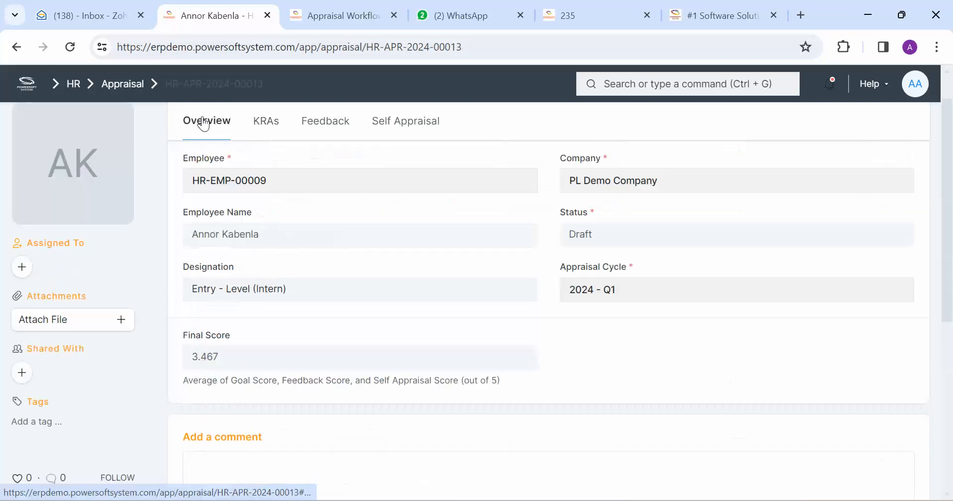
double_click(239, 358)
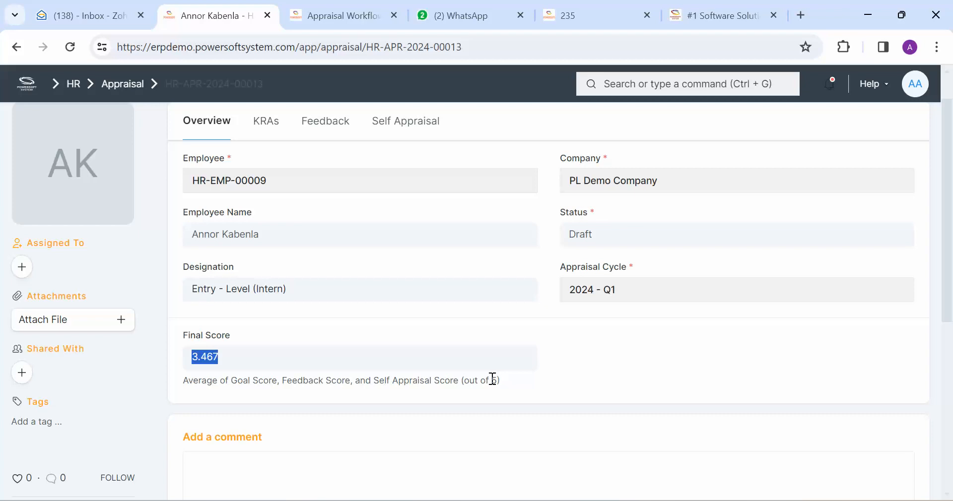
left_click_drag(492, 380, 510, 386)
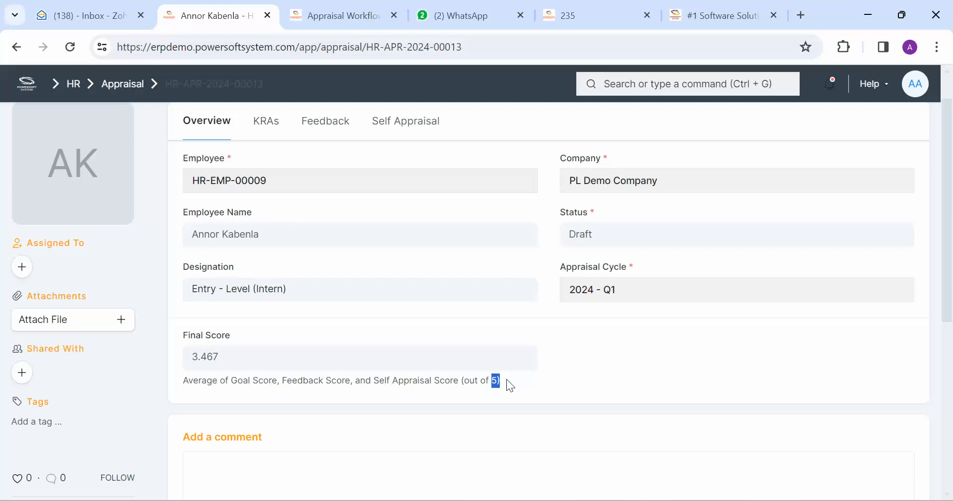
left_click_drag(287, 290, 189, 300)
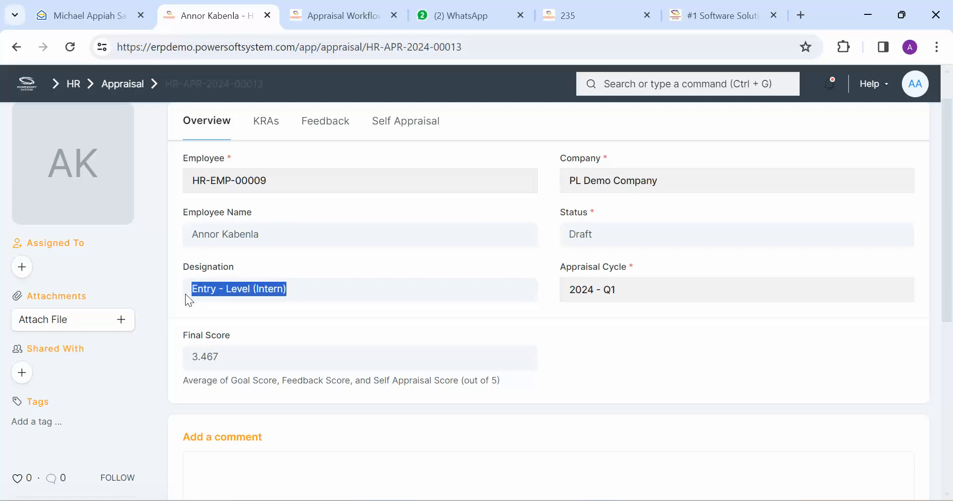
Examine the goal completion and weighted goal scores of the KRAs in the appraisal.
left_click(266, 120)
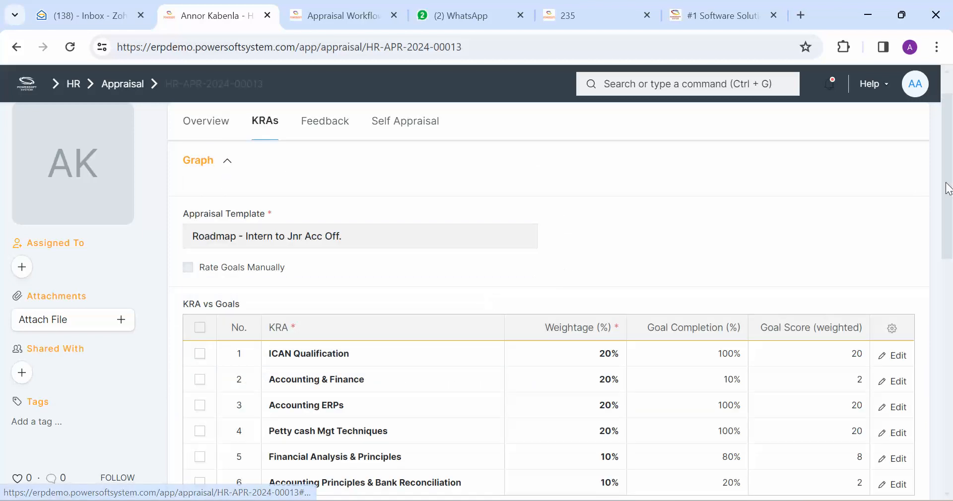
scroll(621, 274, "down", 2)
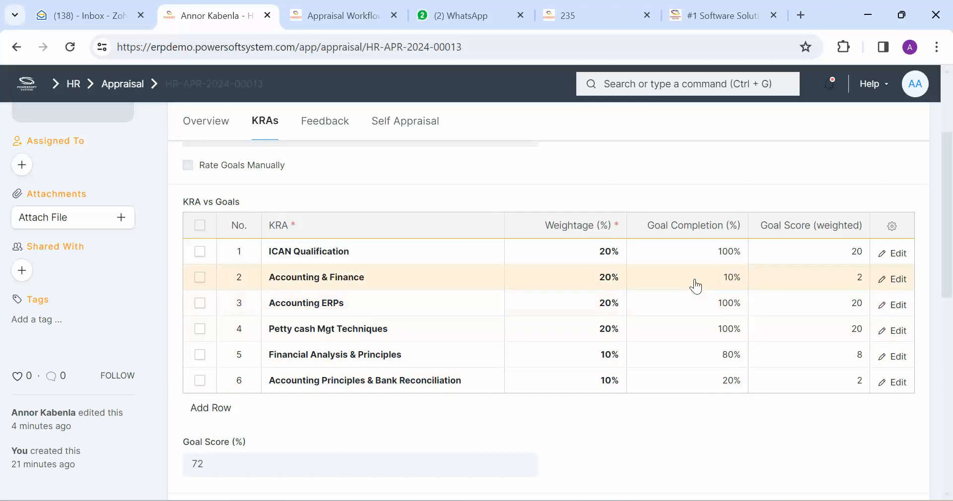
scroll(677, 382, "down", 1)
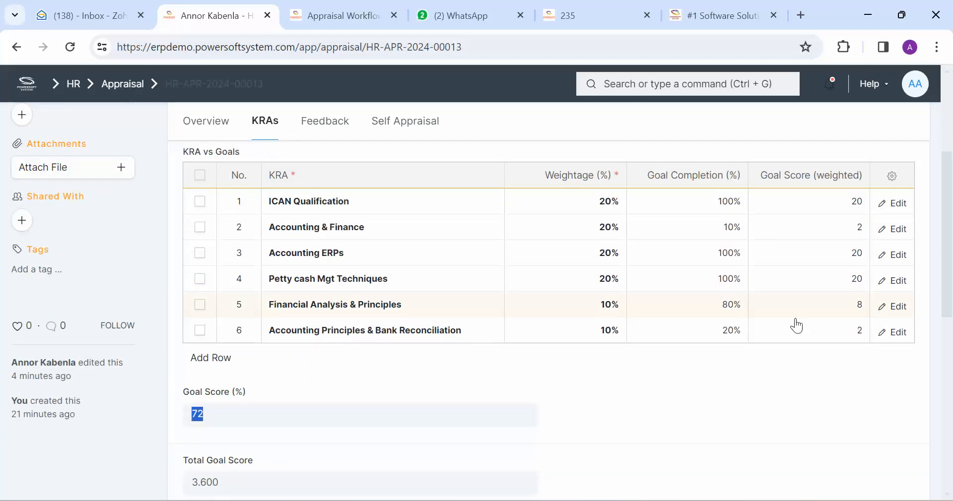
scroll(946, 208, "up", 4)
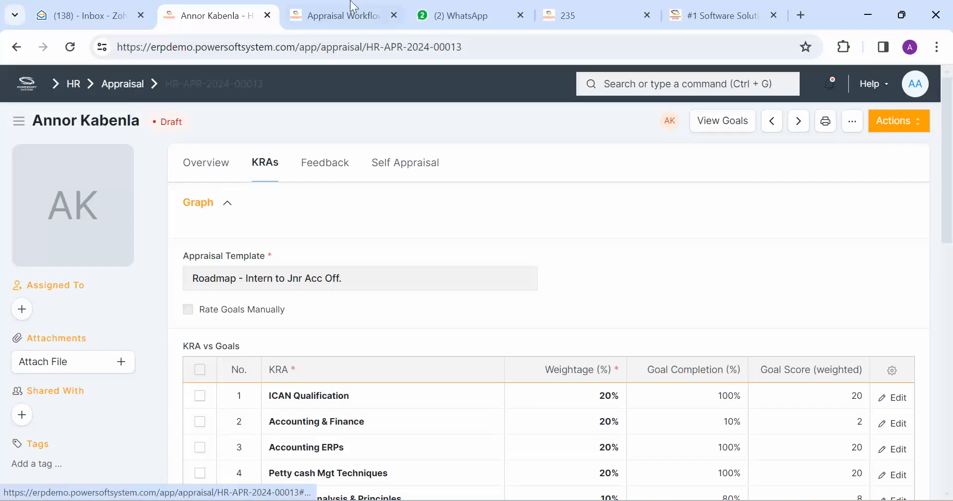
Recheck the document states of Appraisal Workflow Finance and return to the intern's appraisal.
mouse_move(350, 11)
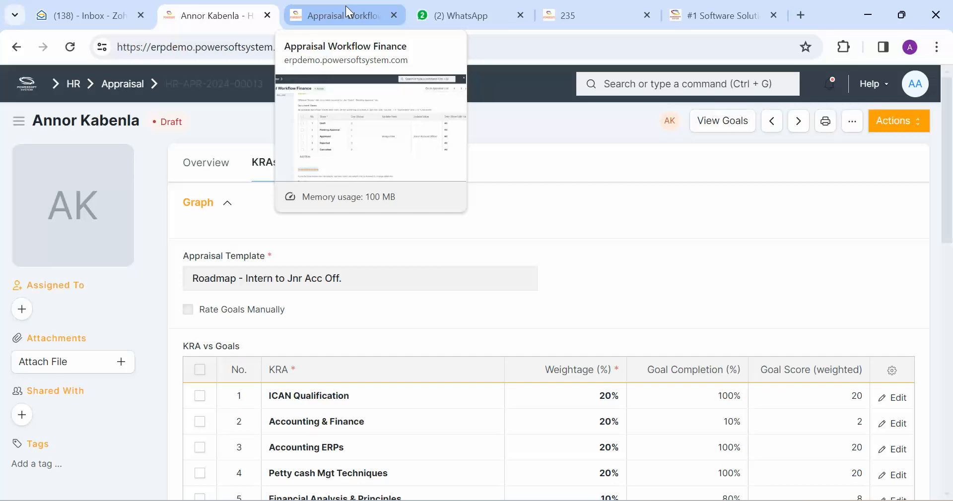
left_click(346, 7)
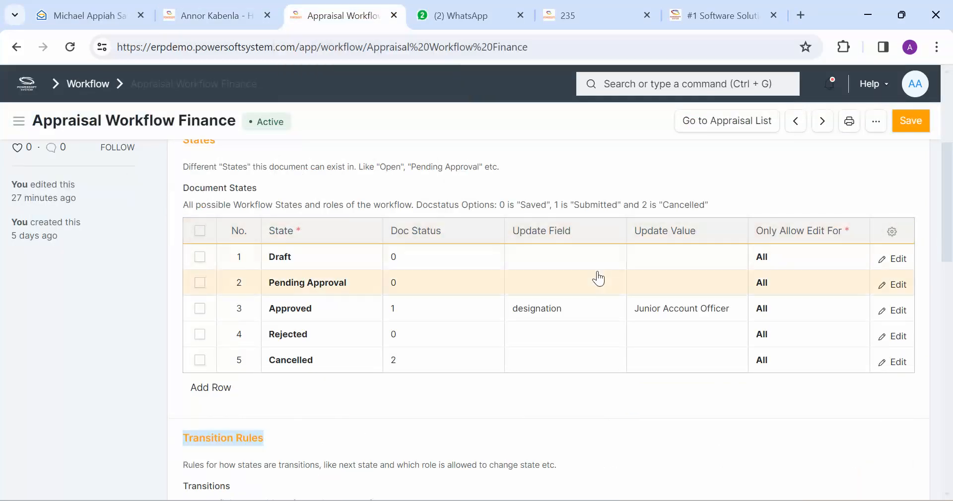
left_click(223, 15)
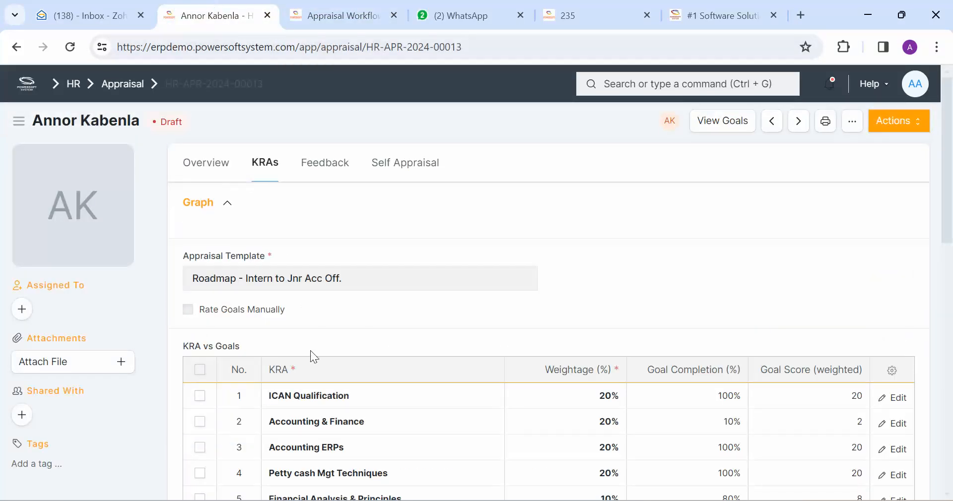
Submit the 2024 - Q1 appraisal for approval from the intern's browser session, and switch back to the manager's session.
left_click_drag(951, 154, 950, 138)
left_click(902, 122)
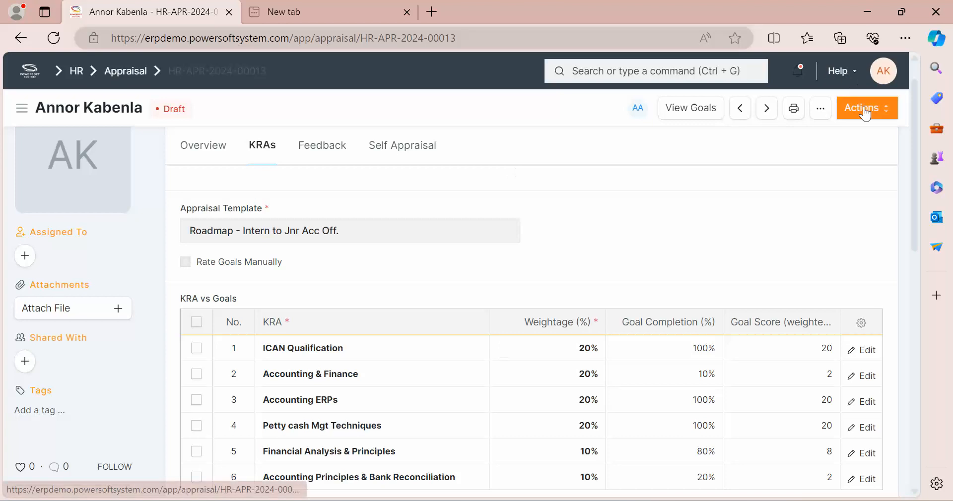
left_click(865, 111)
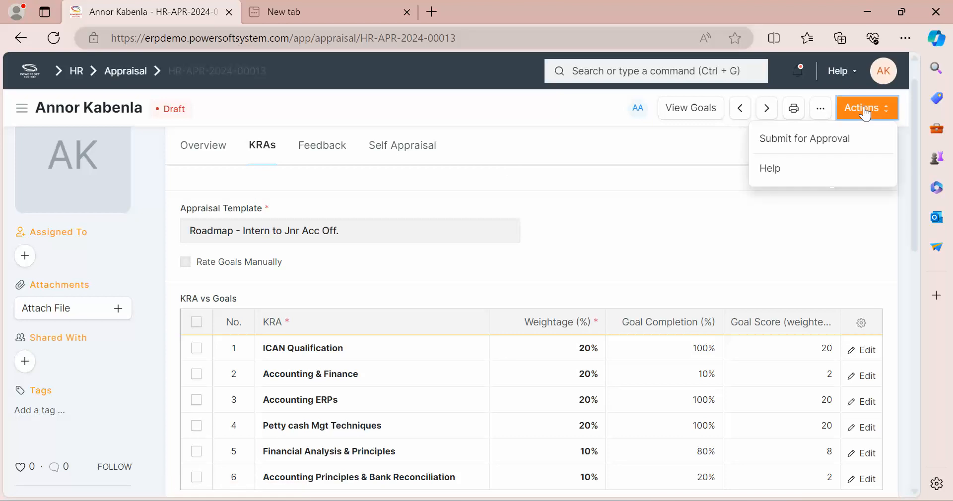
left_click(815, 143)
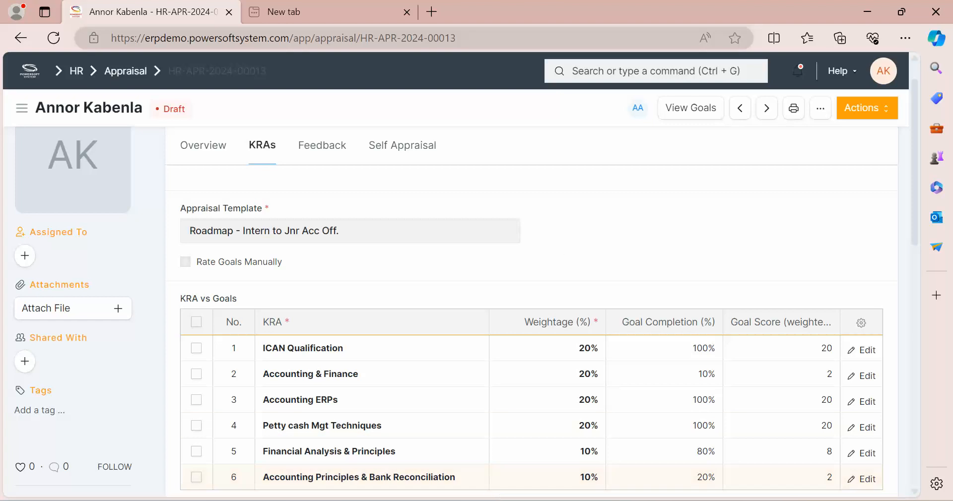
left_click(542, 500)
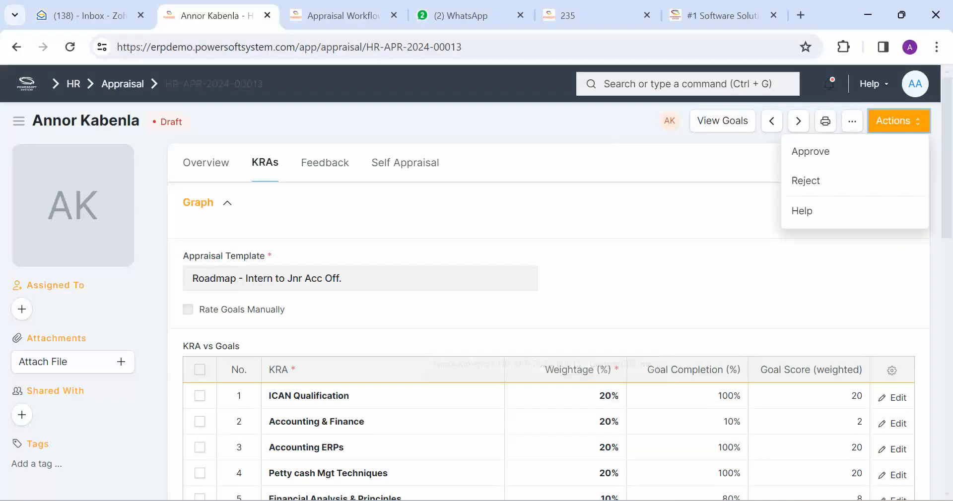
Examine the workflow actions offered to the manager and the KRA goal scores in the intern's appraisal.
left_click(415, 104)
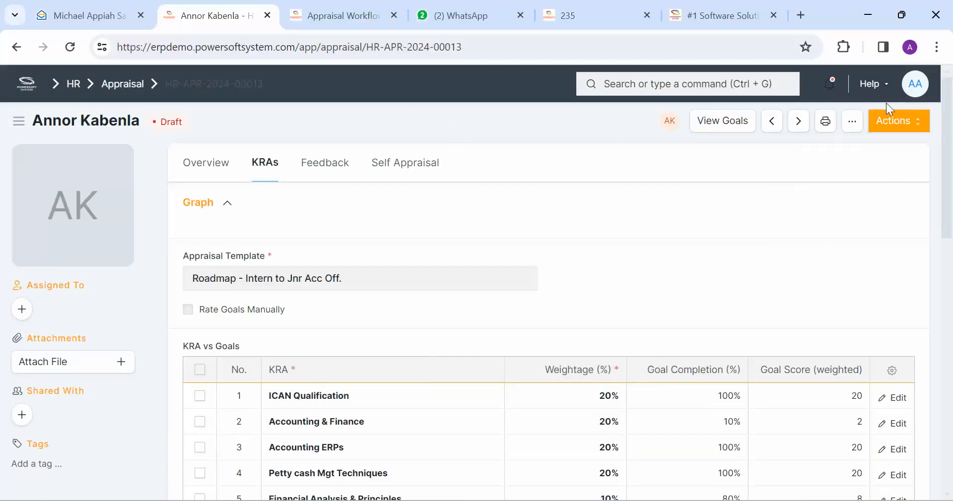
left_click(889, 119)
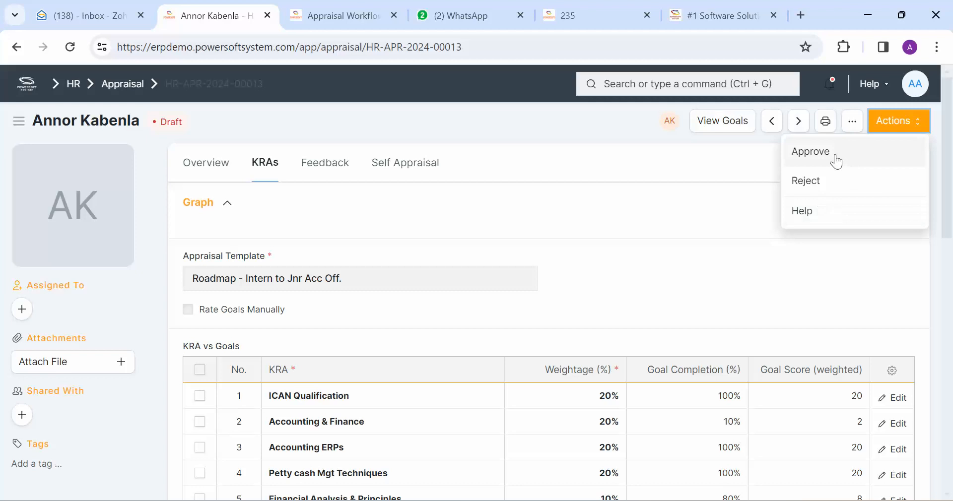
left_click(333, 230)
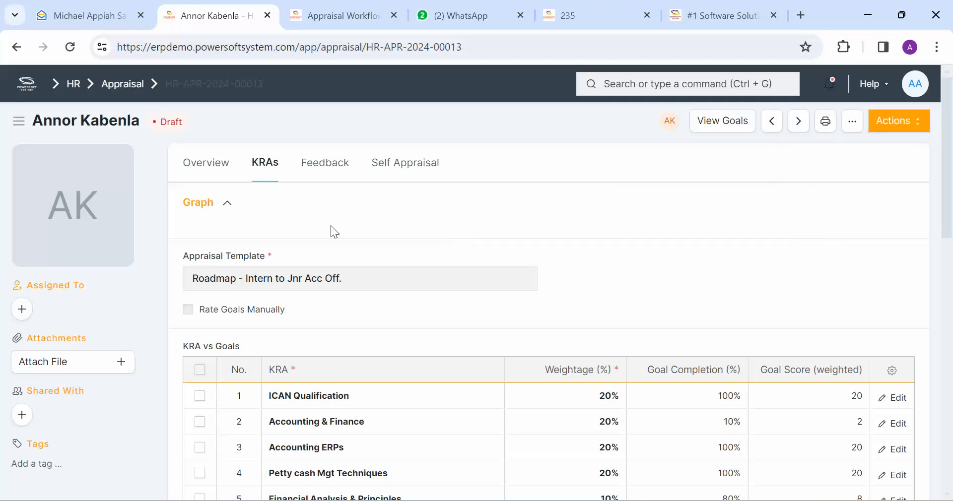
scroll(951, 192, "down", 3)
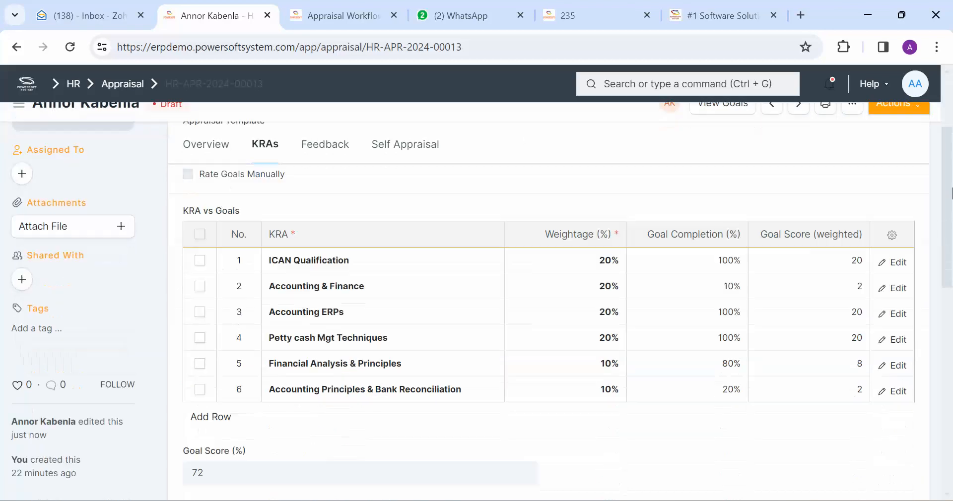
scroll(950, 193, "down", 7)
scroll(930, 176, "up", 8)
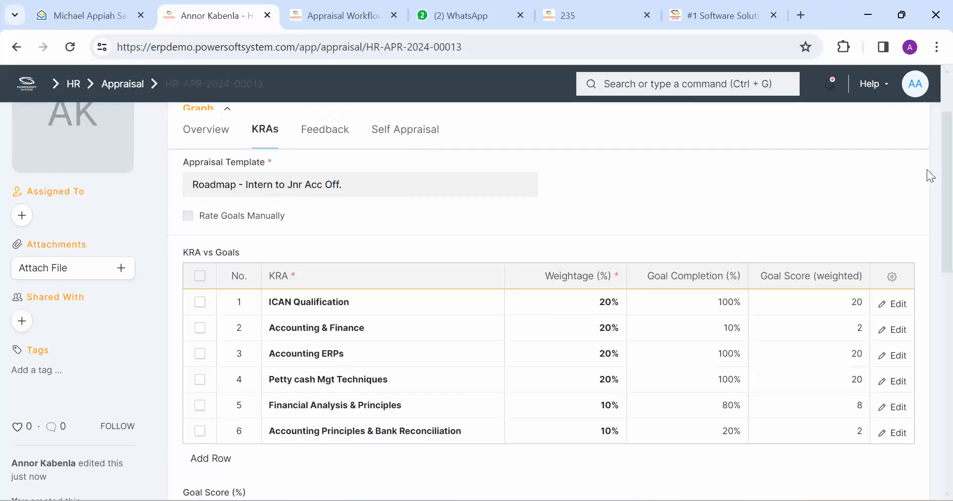
scroll(927, 176, "up", 2)
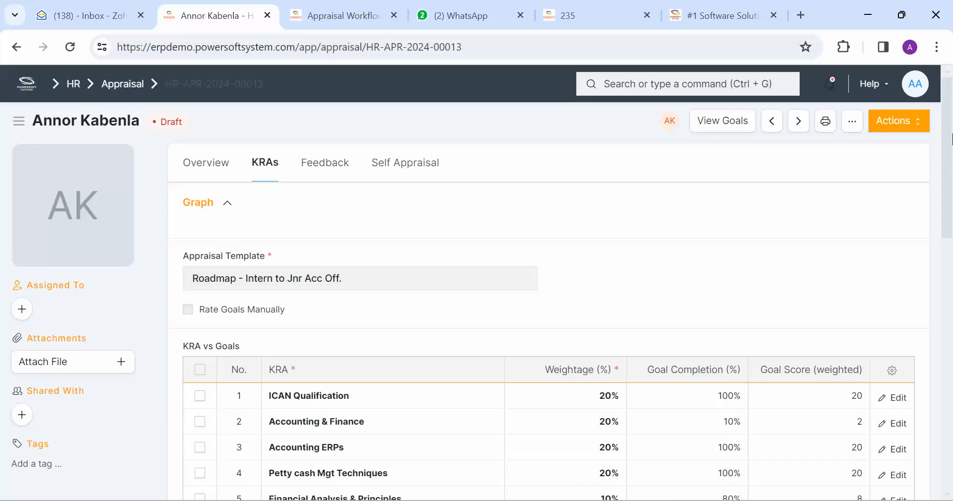
scroll(952, 140, "down", 2)
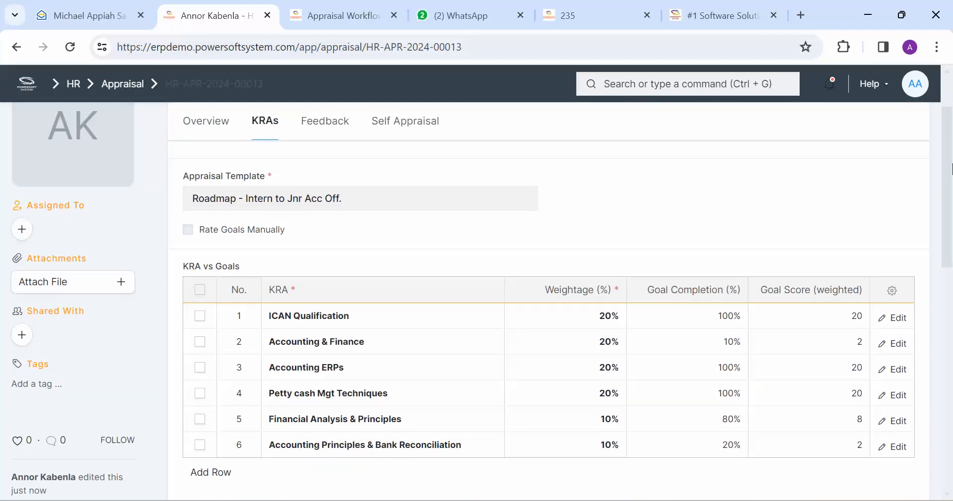
scroll(950, 168, "up", 2)
Check the intern's designation in the appraisal overview and approve the appraisal as manager.
left_click(223, 164)
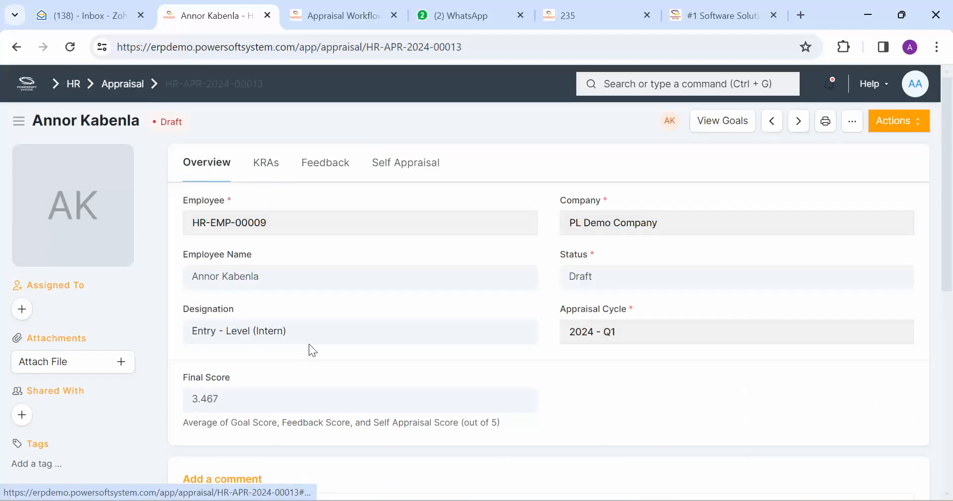
left_click_drag(304, 330, 194, 336)
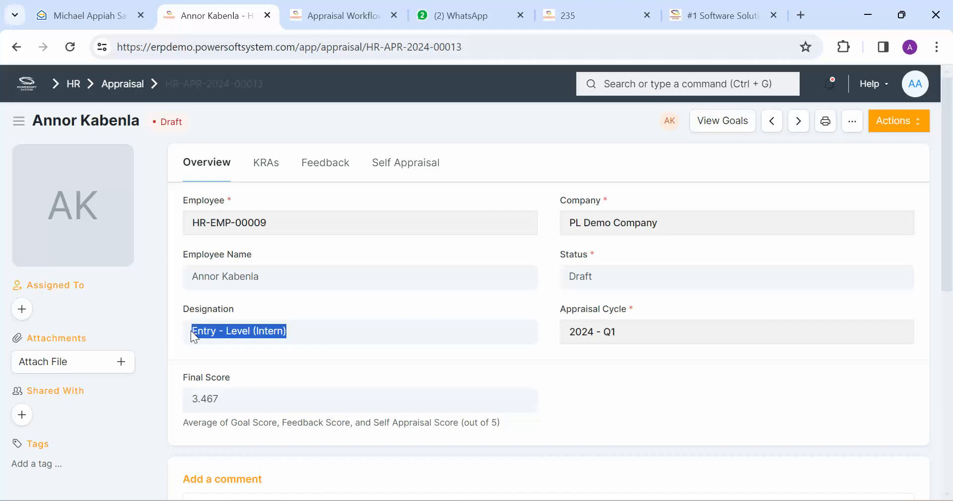
left_click(902, 119)
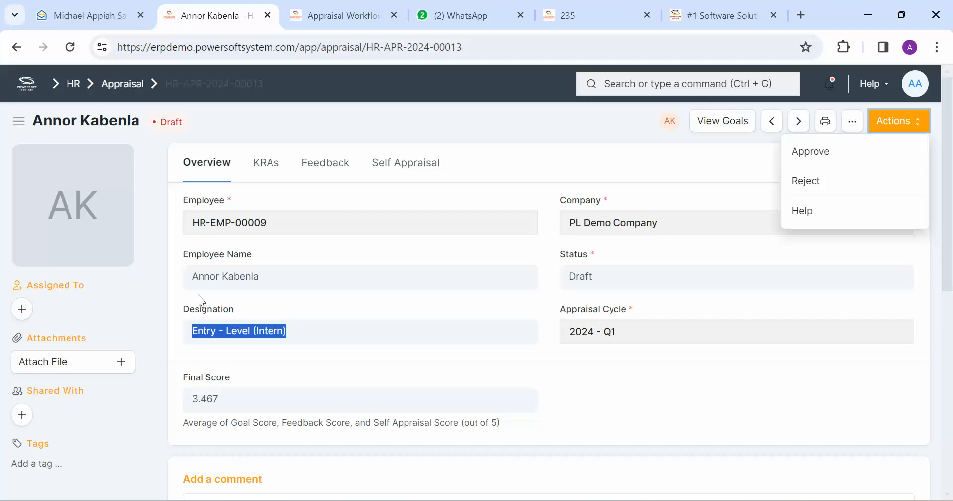
left_click(836, 152)
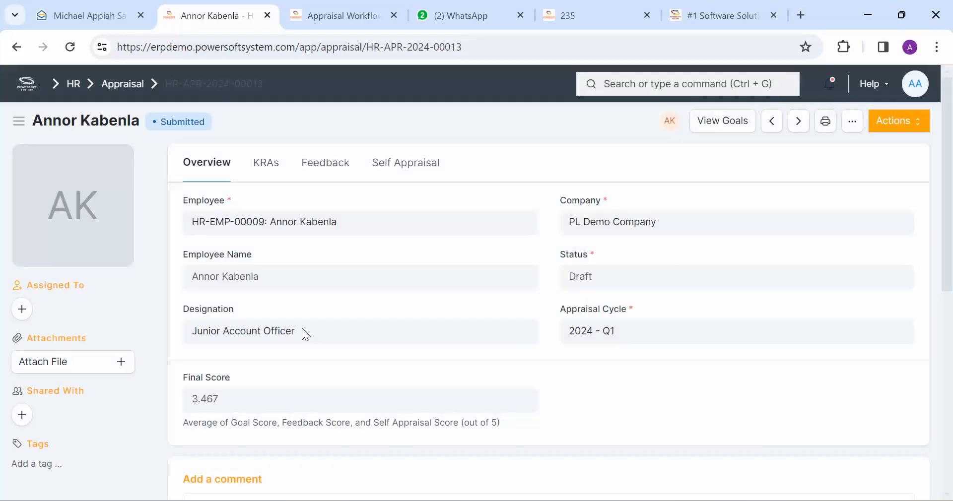
Examine the designation and the activity log of approval and value changes in the approved appraisal.
mouse_move(302, 328)
left_mouse_down()
mouse_move(189, 334)
mouse_move(313, 332)
left_mouse_up()
left_click(189, 335)
left_click_drag(952, 126, 951, 313)
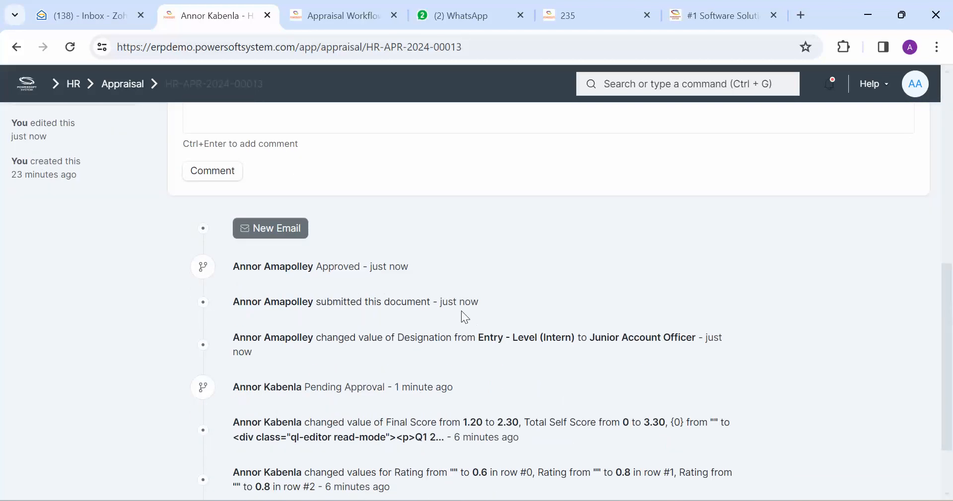
left_click_drag(230, 268, 426, 272)
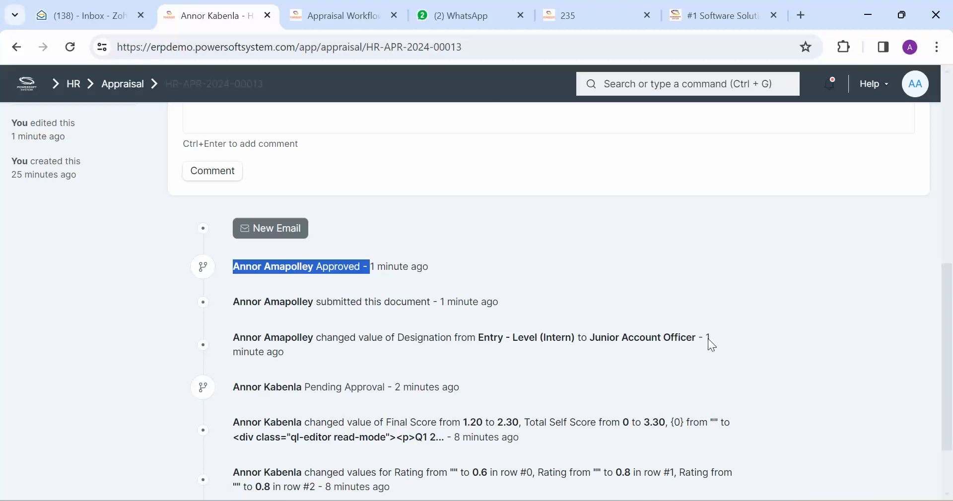
mouse_move(708, 339)
mouse_move(484, 307)
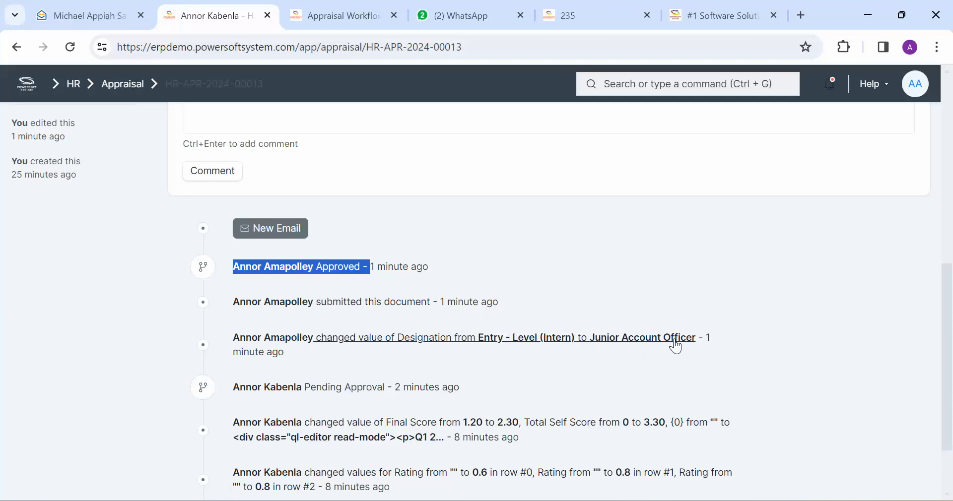
left_click_drag(952, 303, 952, 321)
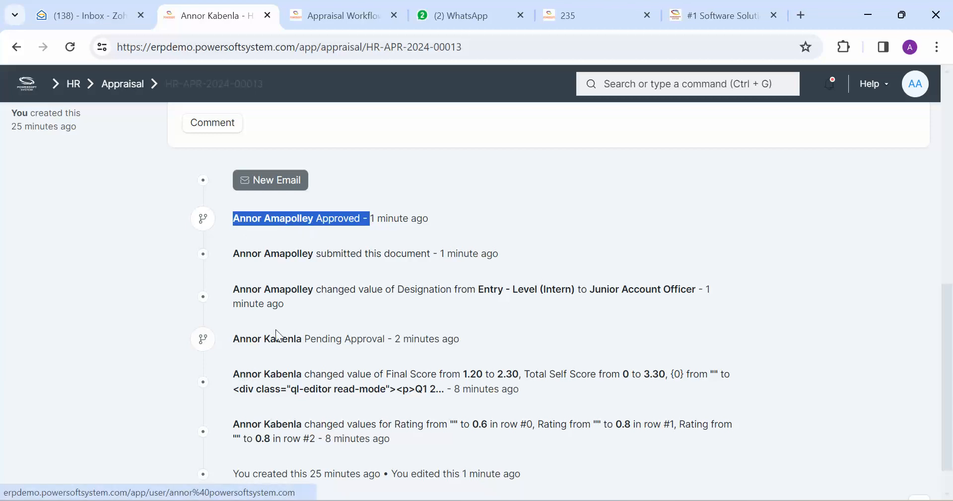
left_click_drag(228, 341, 227, 354)
left_click(129, 372)
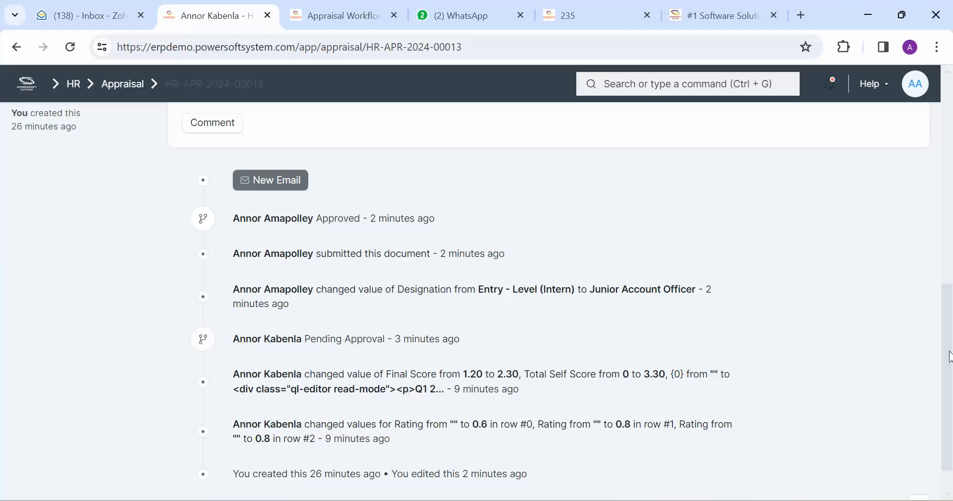
left_click_drag(949, 357, 950, 149)
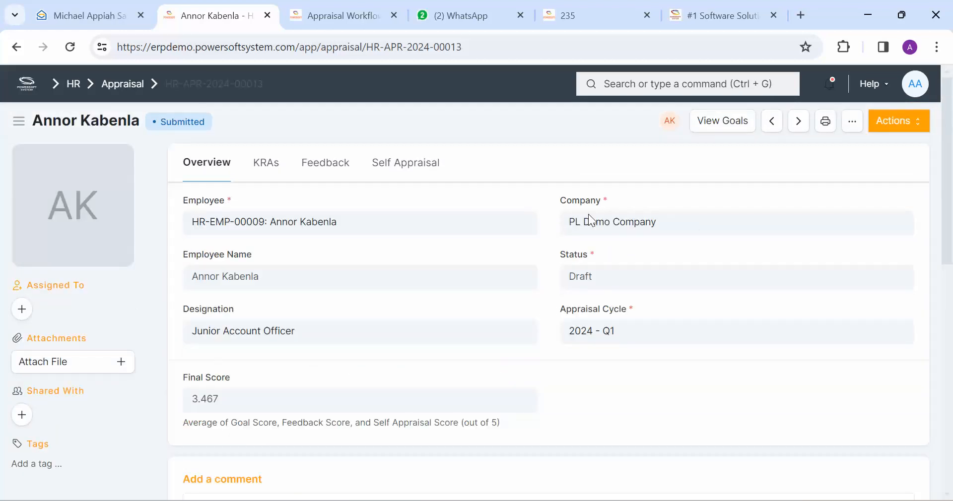
Search for "report" and open the Report List.
left_click(623, 84)
type("report")
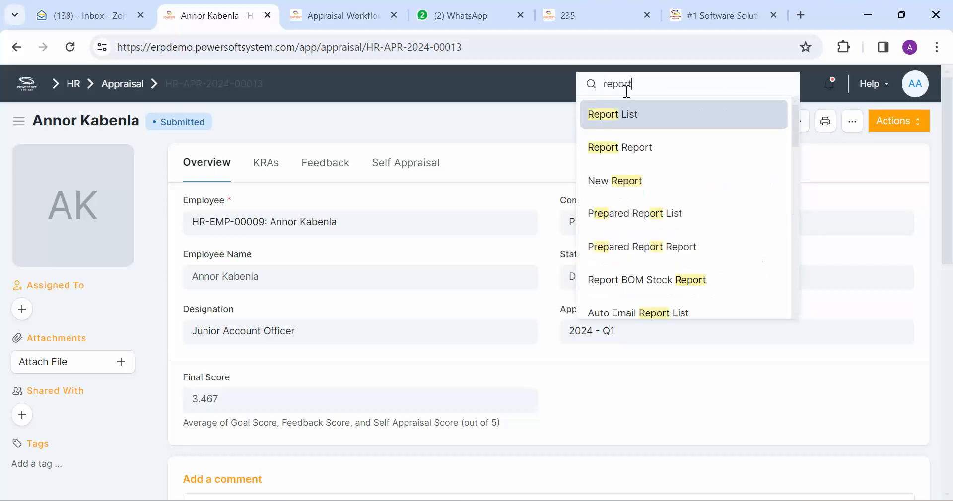
left_click(623, 125)
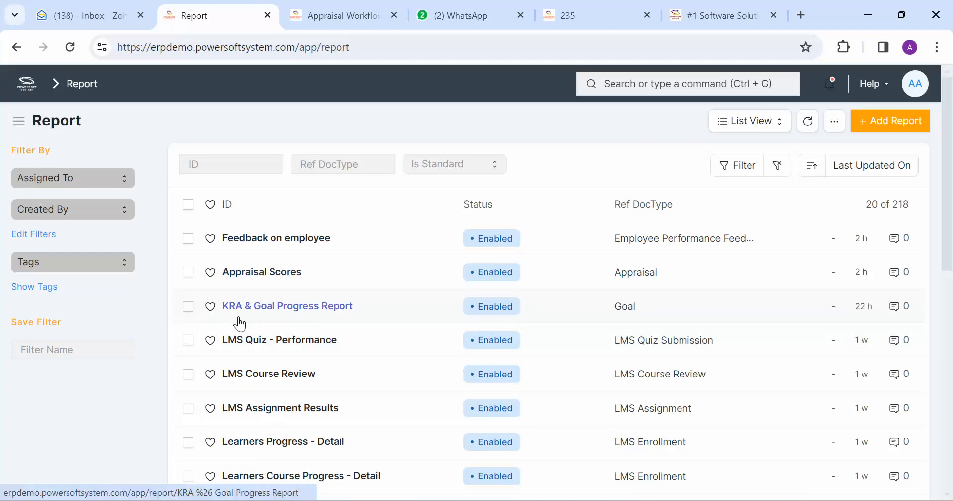
Show the KRA & Goal Progress Report with the sidebar hidden and examine its chart and goal rows.
left_click(277, 310)
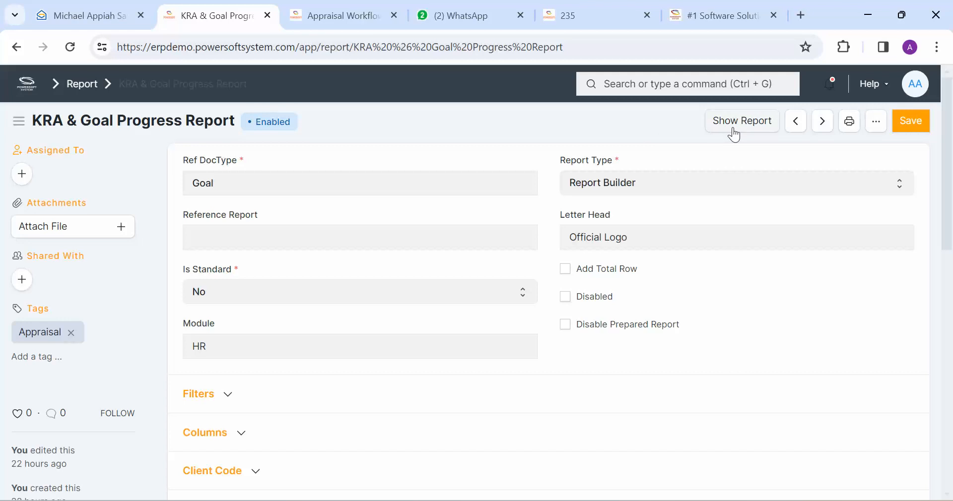
left_click(734, 125)
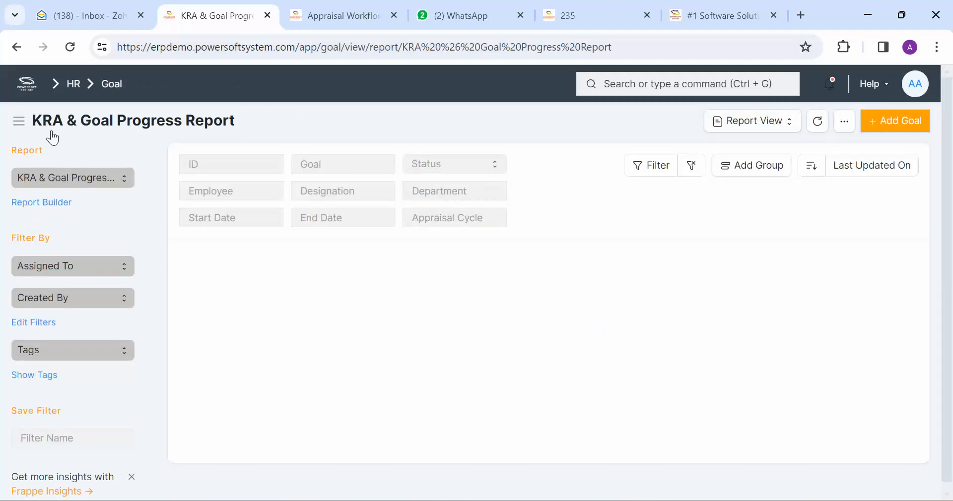
left_click(19, 122)
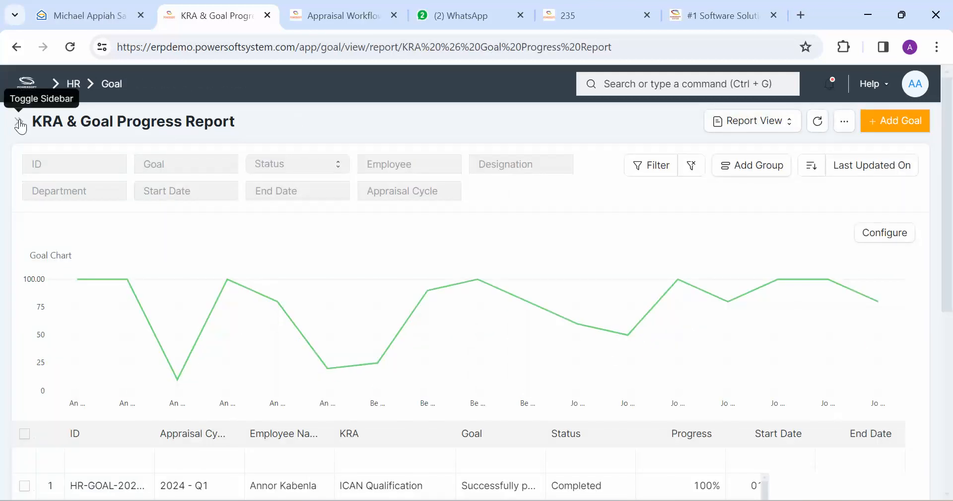
scroll(901, 254, "down", 2)
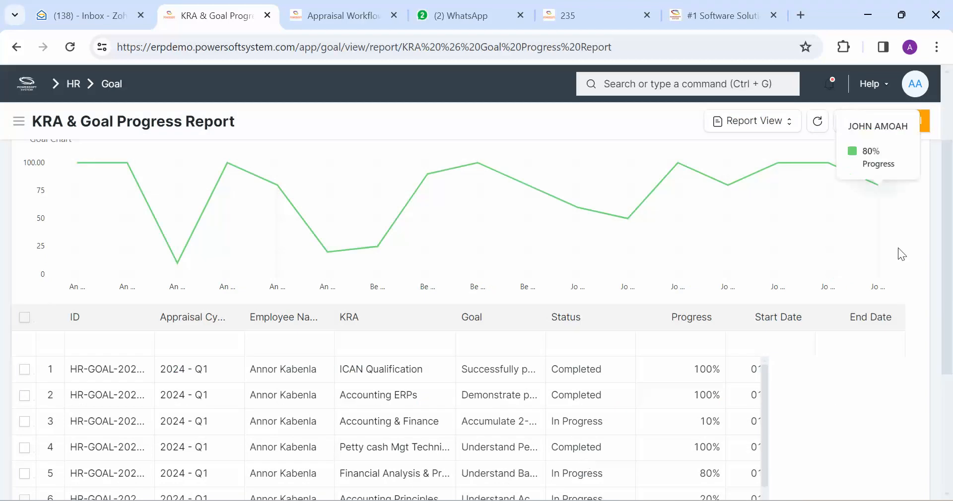
scroll(901, 254, "down", 3)
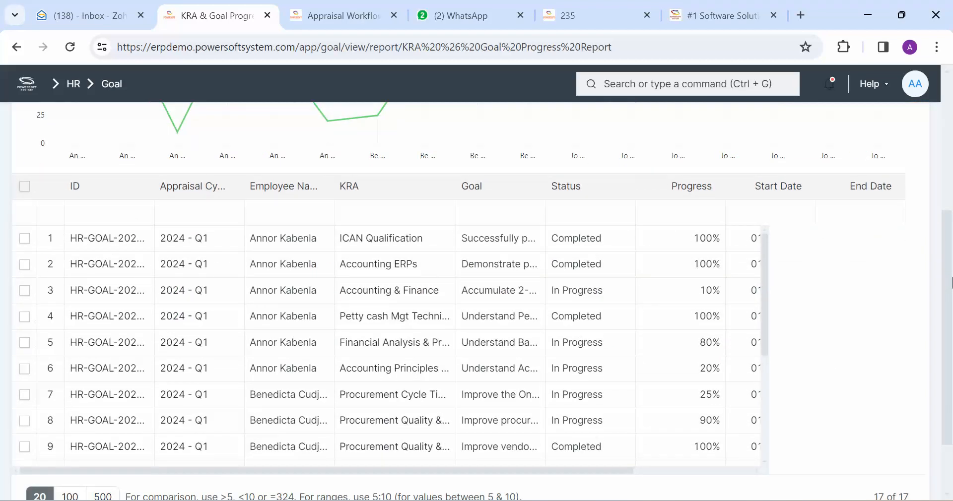
left_click_drag(385, 471, 344, 472)
scroll(927, 344, "up", 5)
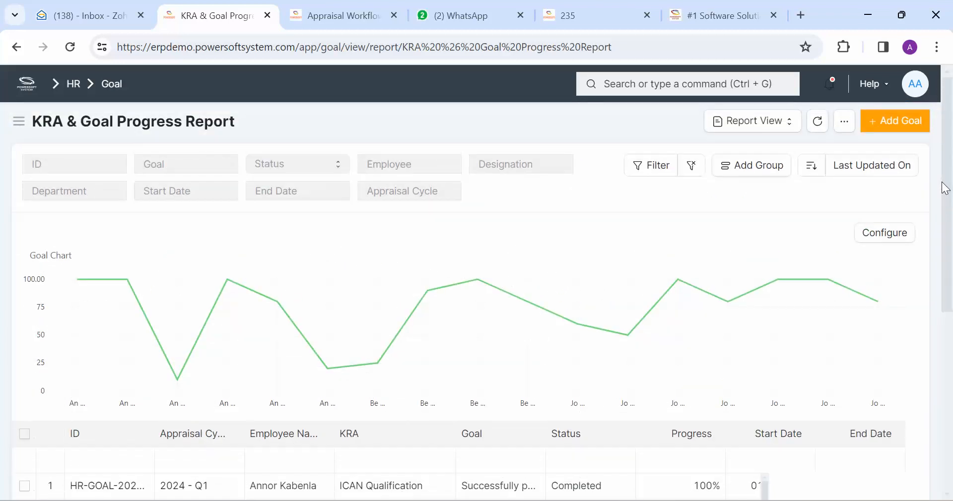
Check the chart types available in the goal chart's configuration and leave the settings as they are.
left_click(880, 233)
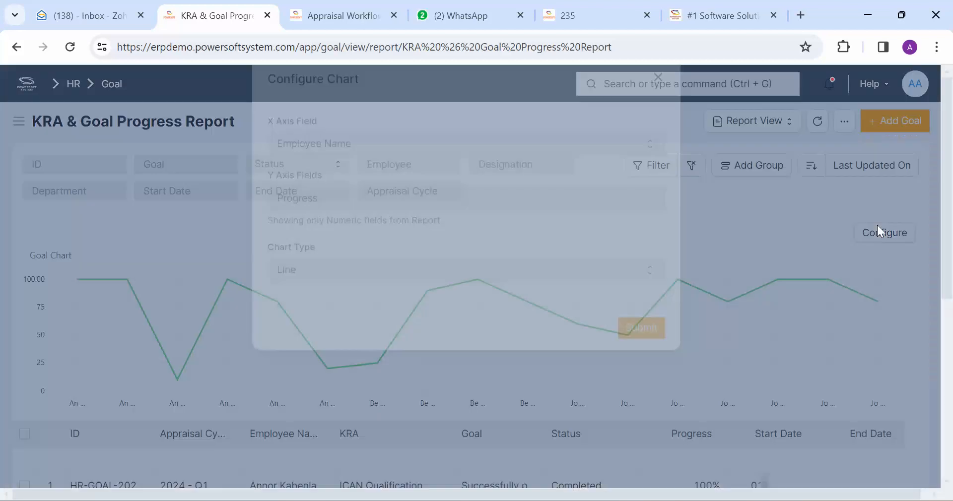
left_click(400, 290)
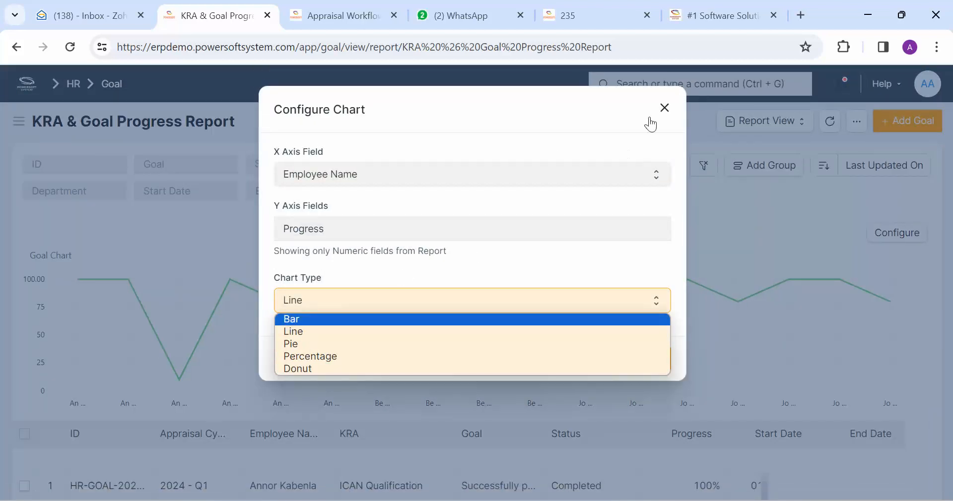
left_click(666, 109)
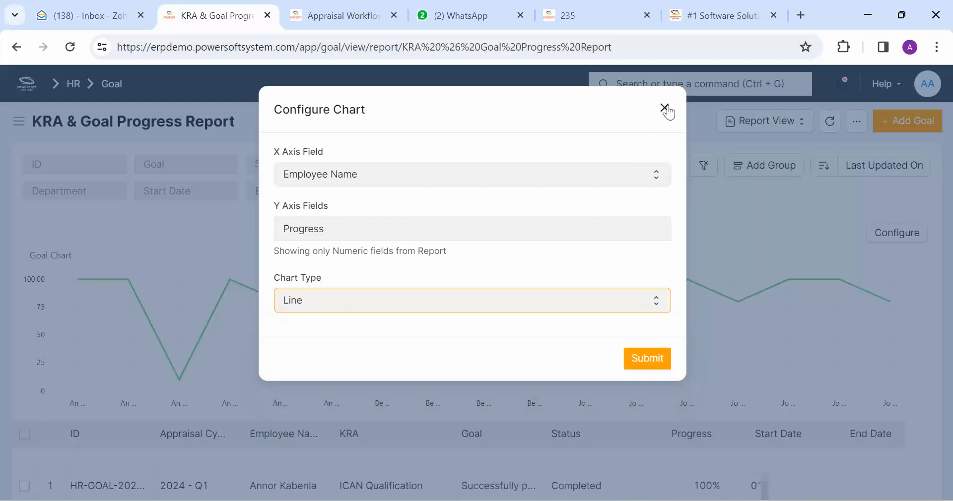
left_click(666, 109)
Examine the goal table through to its Start Date and End Date columns.
left_click_drag(951, 148, 951, 283)
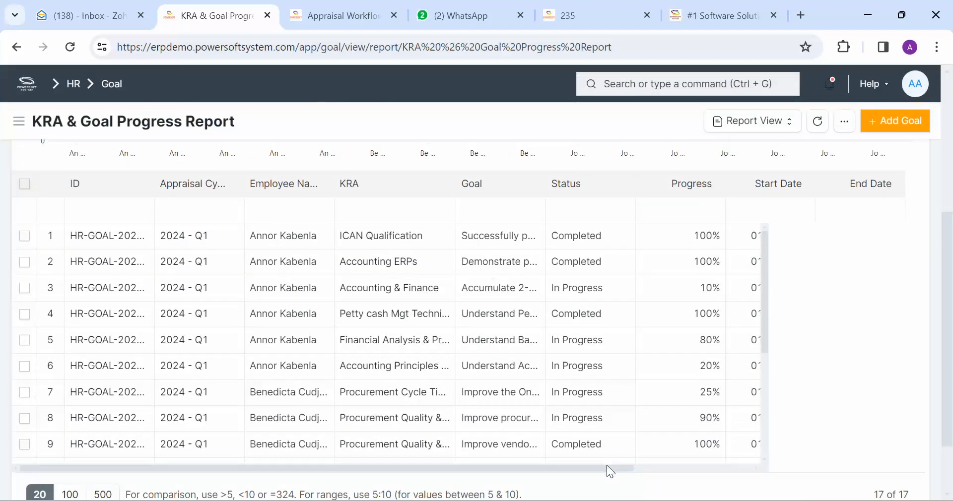
left_click_drag(607, 466, 733, 471)
scroll(926, 239, "up", 5)
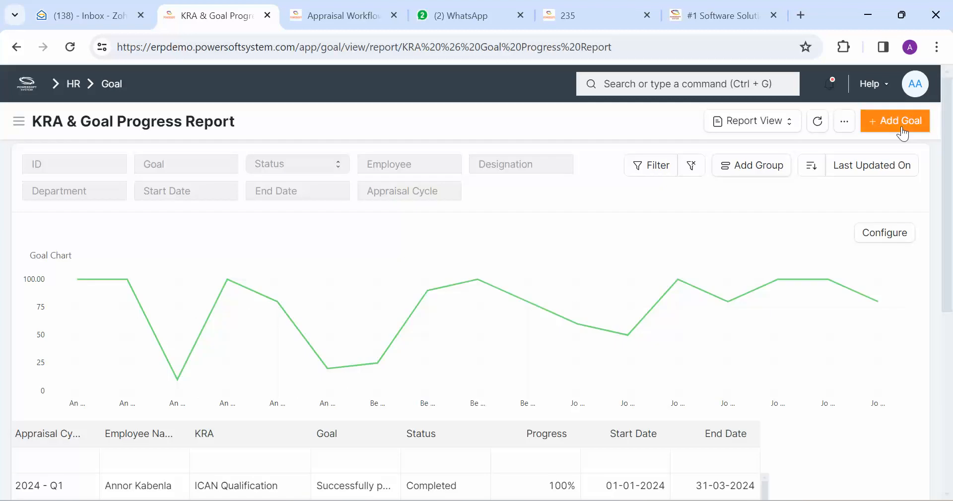
Export all rows of the KRA & Goal Progress Report as an Excel file.
left_click(845, 122)
left_click(740, 297)
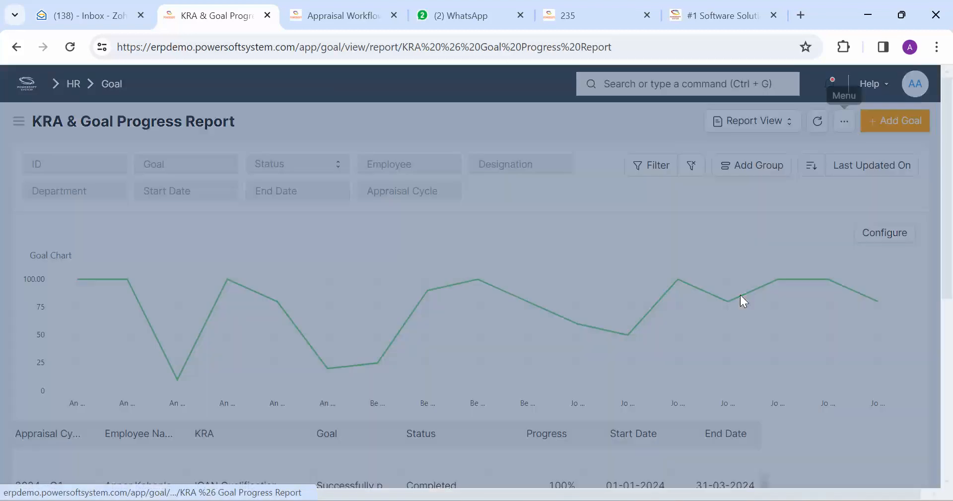
left_click(496, 174)
left_click(495, 174)
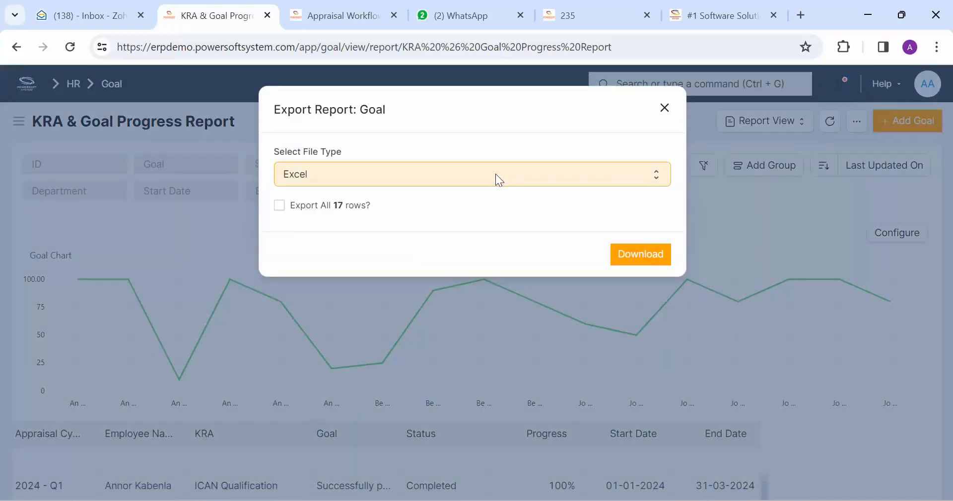
left_click(329, 205)
left_click(623, 250)
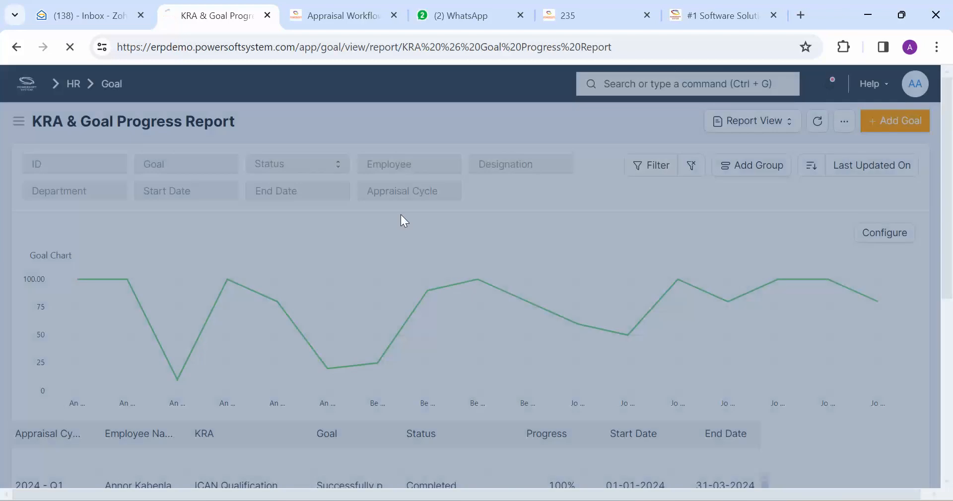
Filter the report to the employee with the ICAN Qualification KRA and examine that employee's progress chart and goals.
left_click(372, 196)
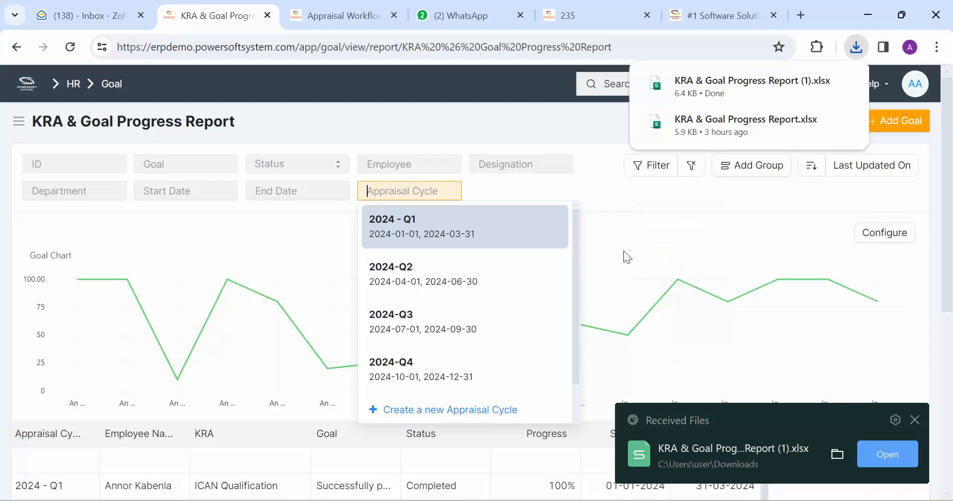
left_click(409, 161)
type("annor")
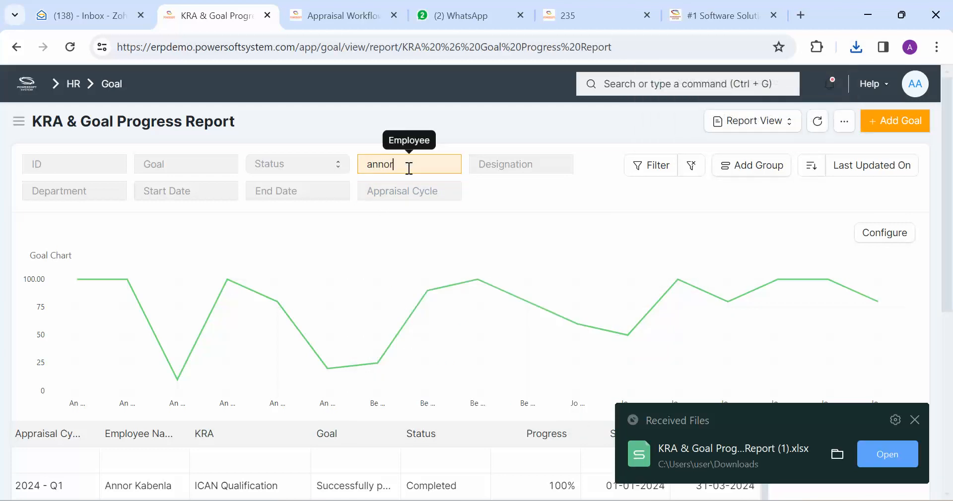
left_click(412, 187)
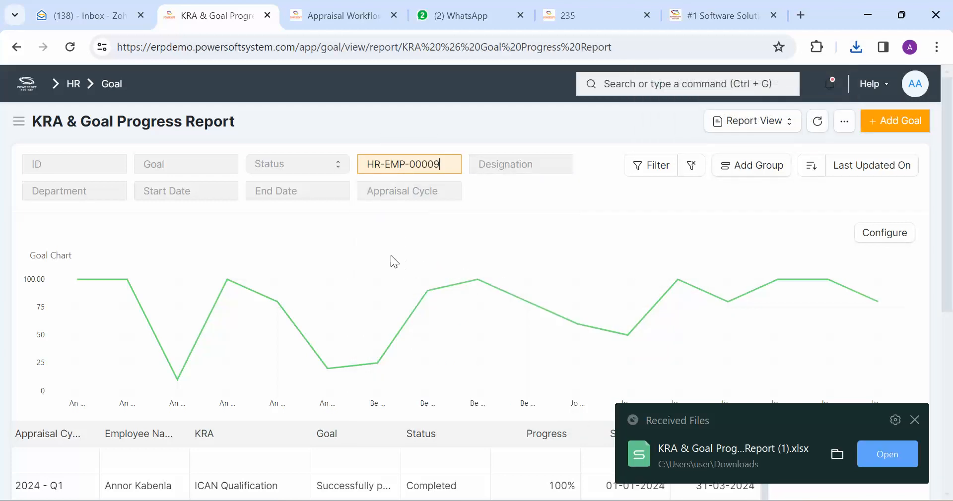
scroll(914, 219, "down", 2)
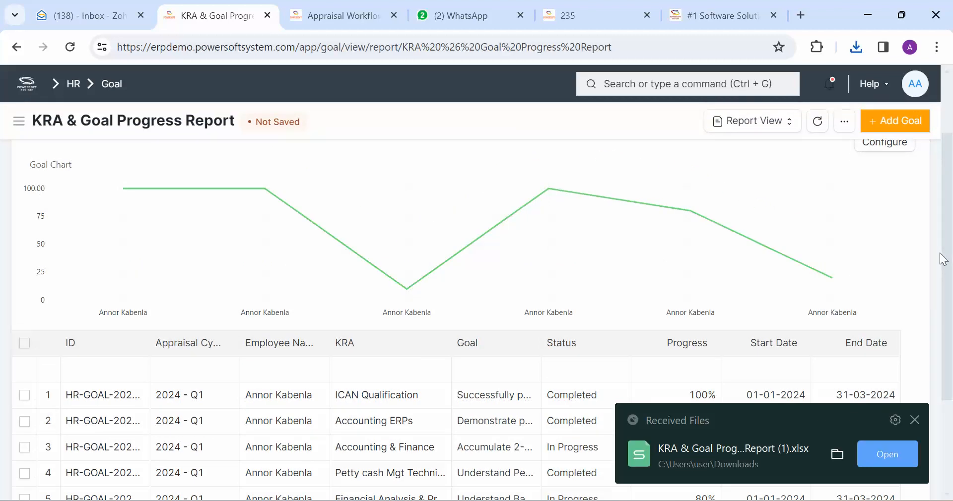
left_click_drag(941, 255, 942, 248)
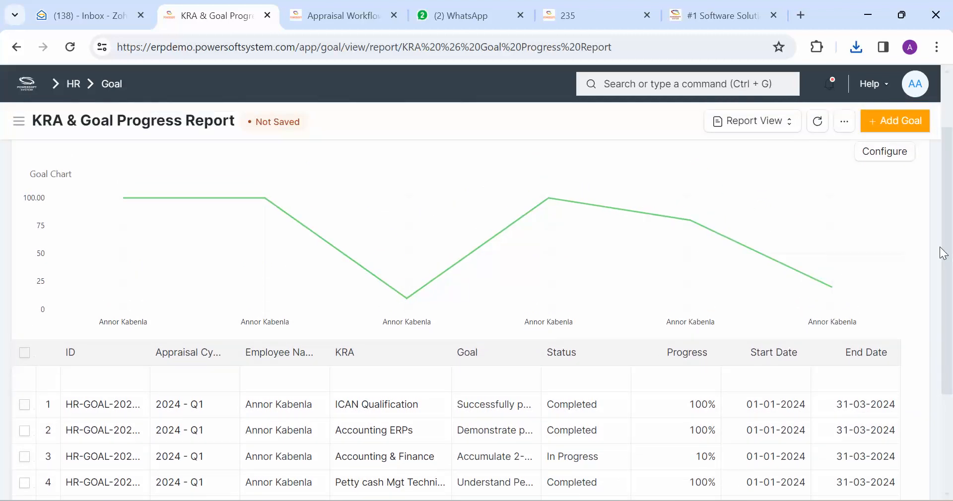
left_click_drag(943, 253, 952, 278)
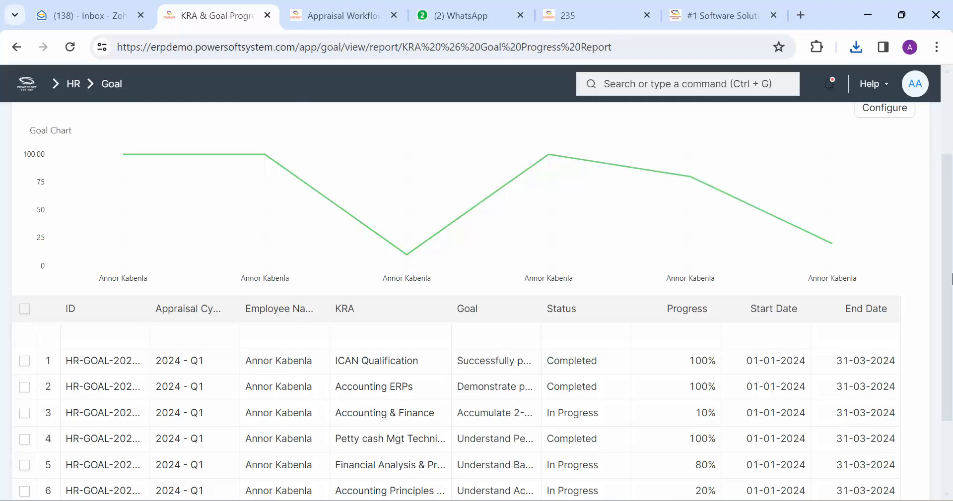
mouse_move(952, 279)
left_mouse_down()
mouse_move(951, 253)
mouse_move(951, 274)
left_mouse_up()
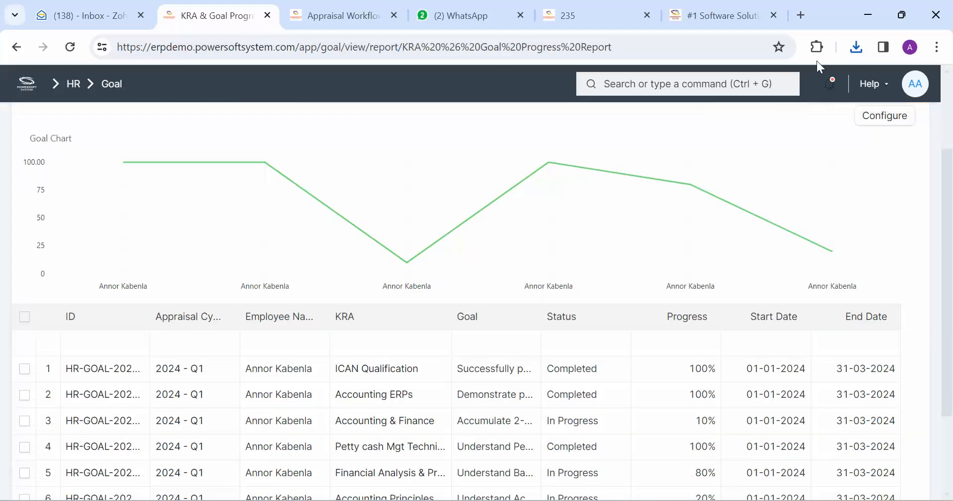
Open the newly downloaded KRA & Goal Progress Report in WPS Spreadsheets and autofit the width of all columns.
left_click(858, 48)
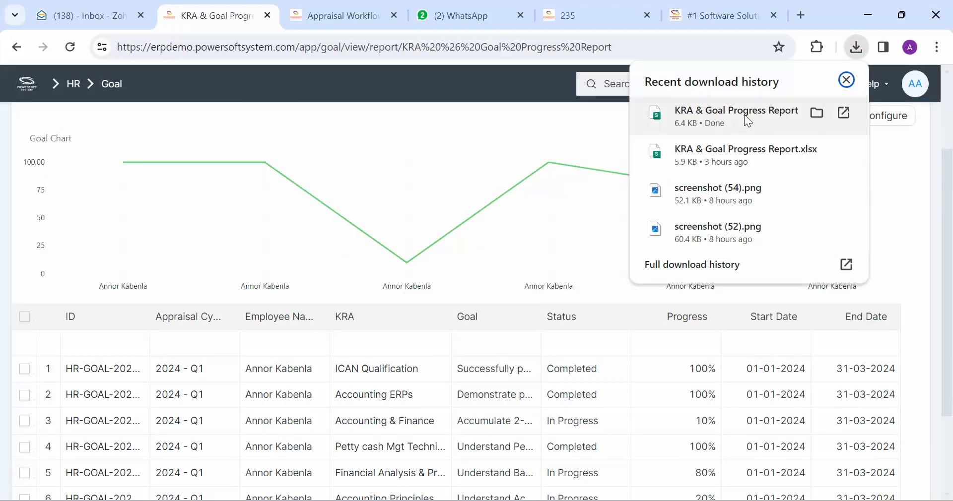
left_click(685, 111)
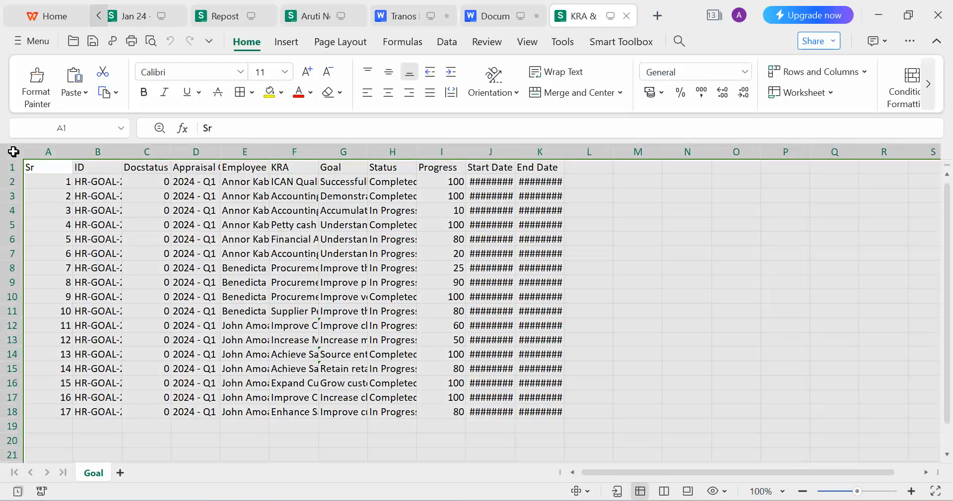
left_click(13, 151)
double_click(72, 151)
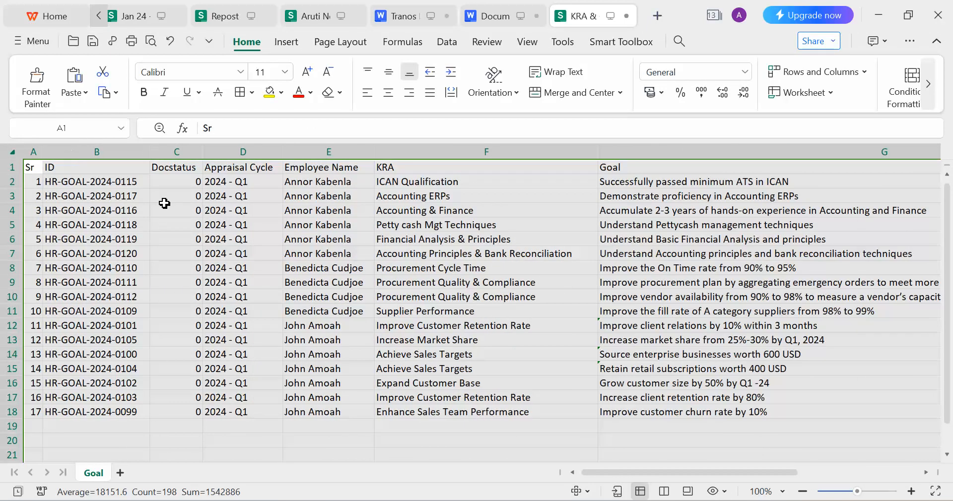
left_click(206, 250)
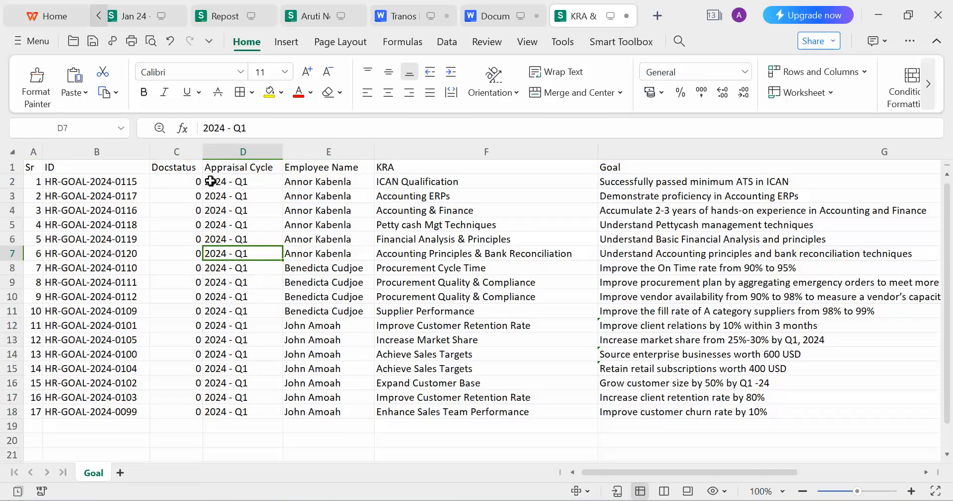
Examine the first employee's exported goals across all columns, from the serial number to the start and end dates.
left_click(301, 183)
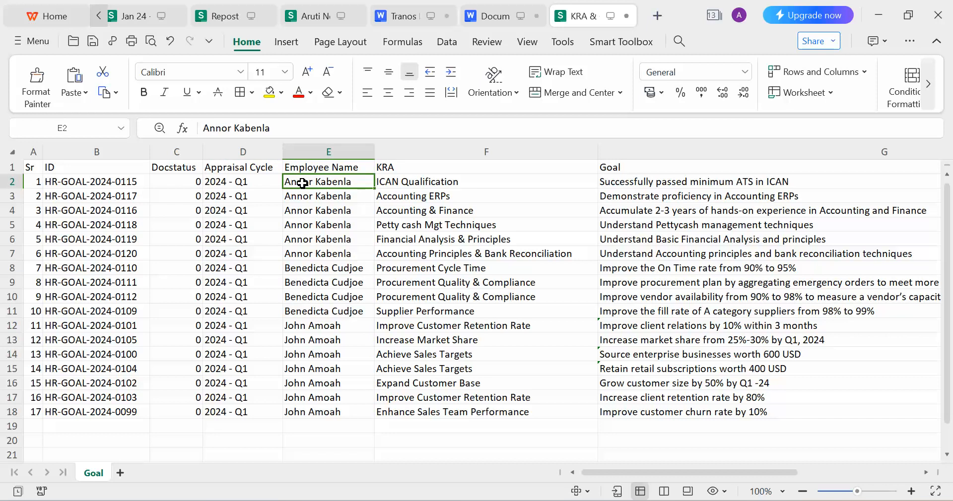
key("Right")
key("Left")
key("Left")
key("Left")
key("Left")
key("Left")
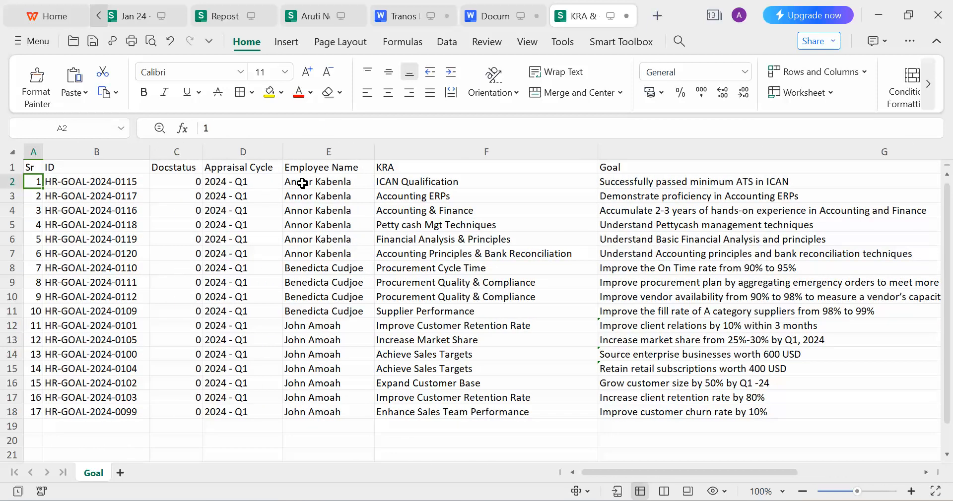
key("Right")
key("Right")
key("Right")
key("Right")
key("Right")
key("Right")
key("Right")
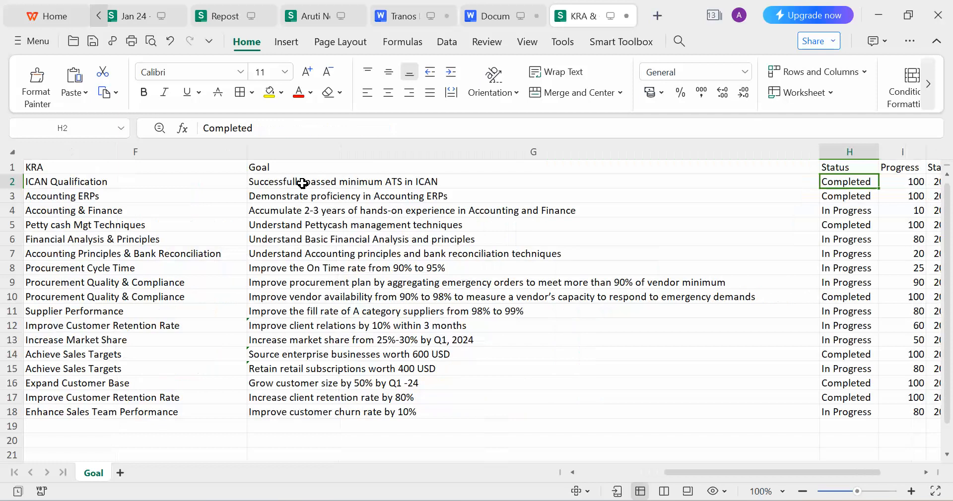
key("Right")
key("Right")
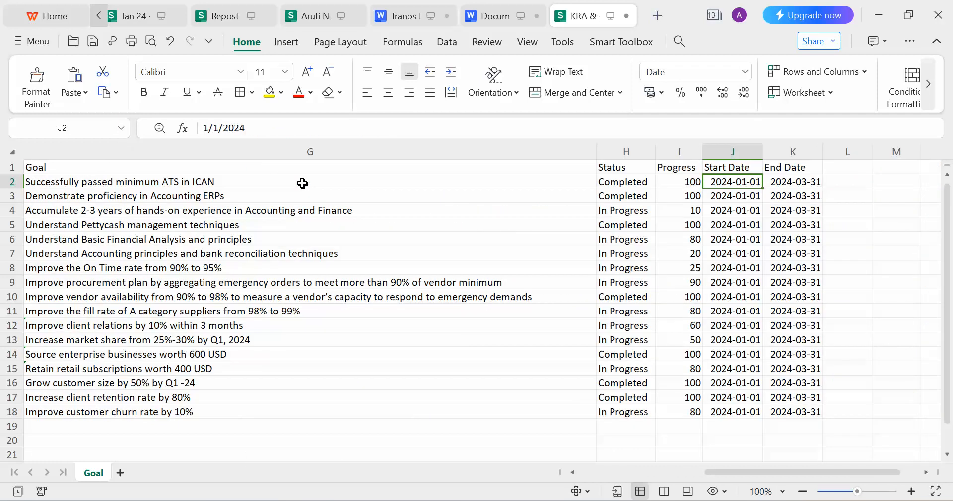
key("Left")
key("Right")
key("Left")
key("Right")
key("Down")
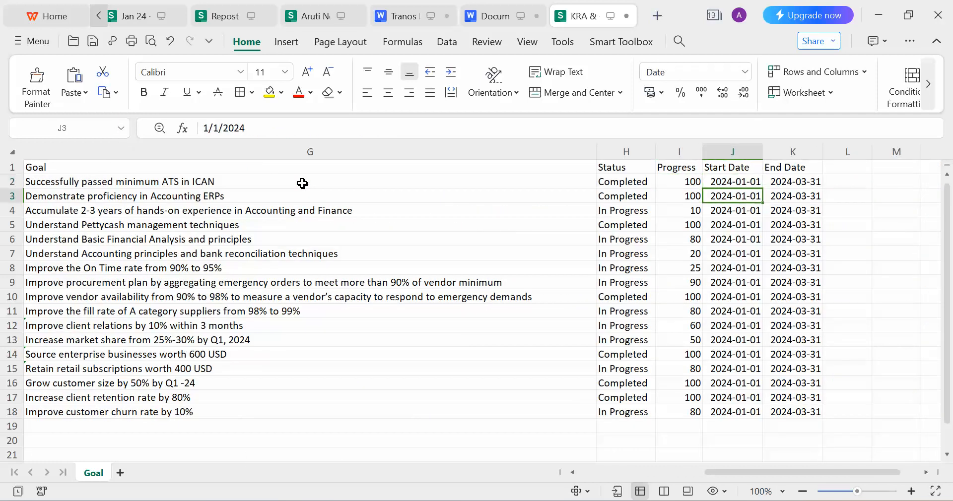
key("Down")
key("Left")
key("Right")
key("Right")
key("Left")
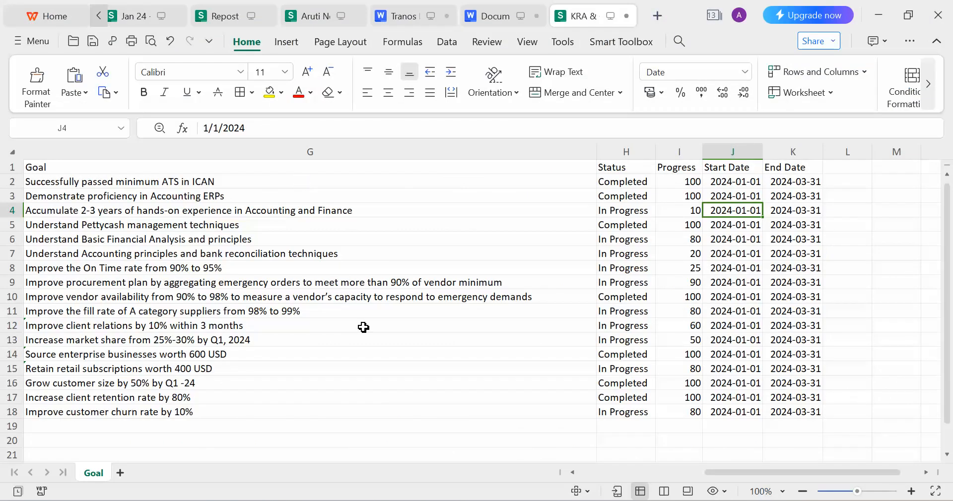
Examine the exported row for the goal "Source enterprise businesses worth 600 USD" across its columns.
left_click(337, 358)
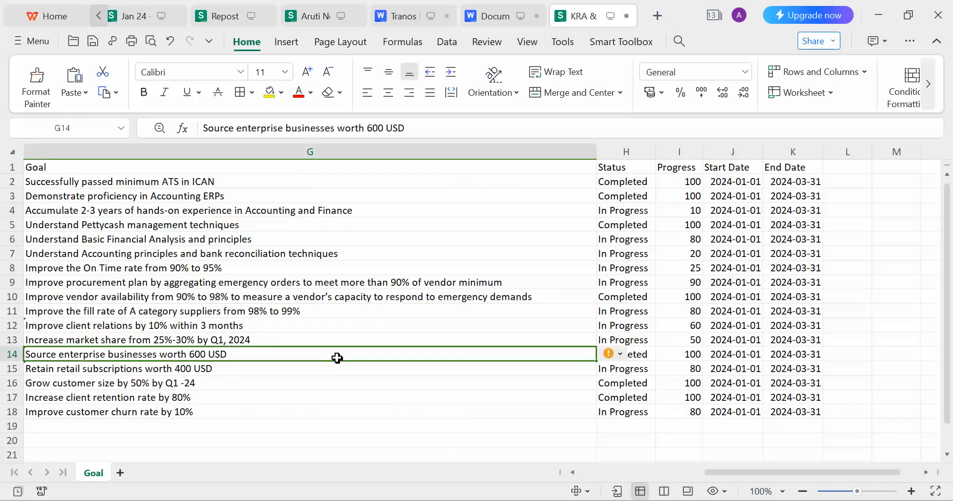
key("Left")
key("Left")
key("Left")
key("Left")
key("Left")
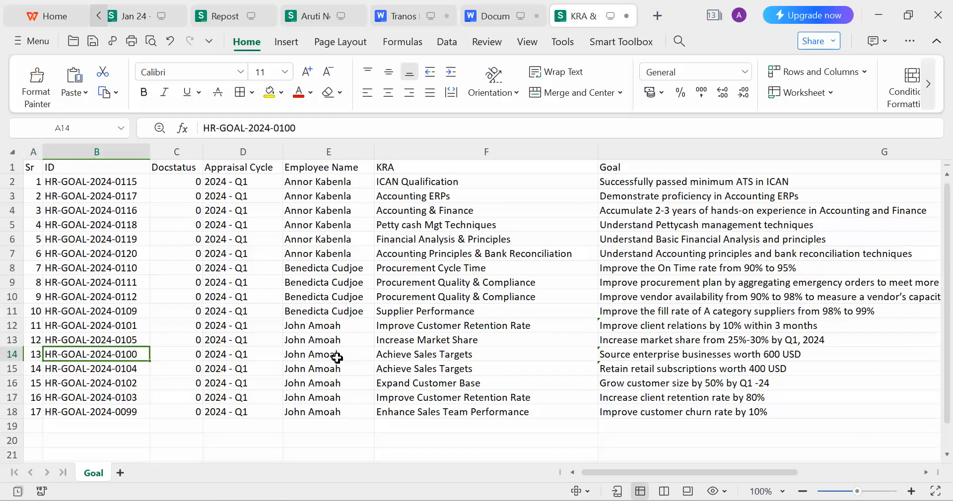
key("Right")
key("Right")
key("Right")
key("Right")
key("Right")
key("Right")
key("Right")
key("Right")
key("Right")
key("Right")
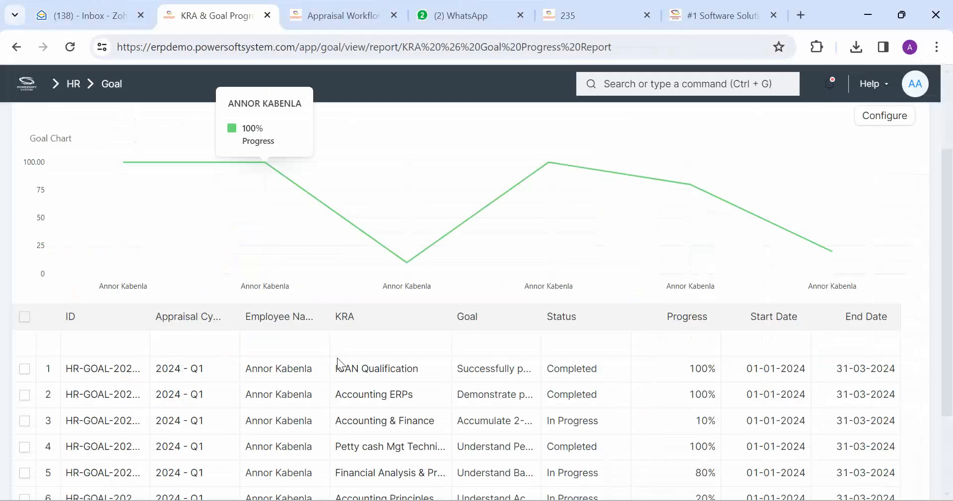
Return to the report list, open and run the Appraisal Scores report, and examine its chart and score columns.
left_click(17, 47)
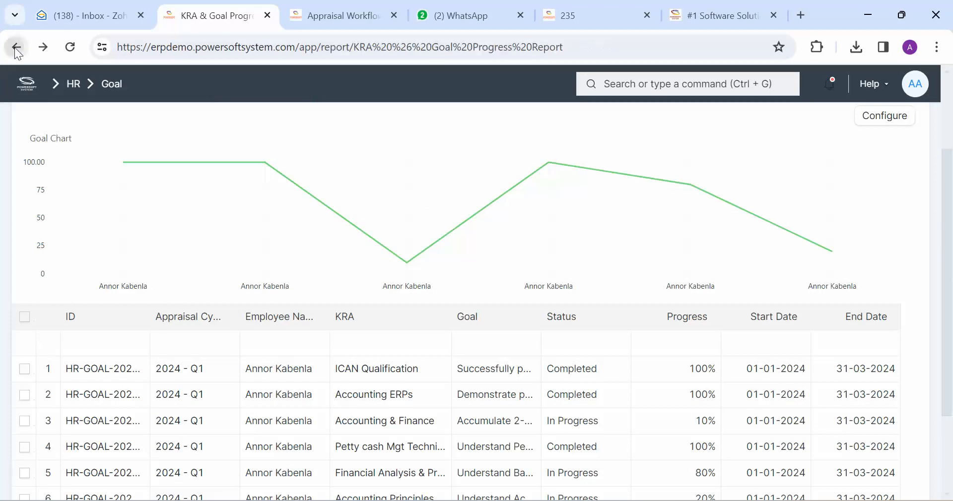
left_click(17, 48)
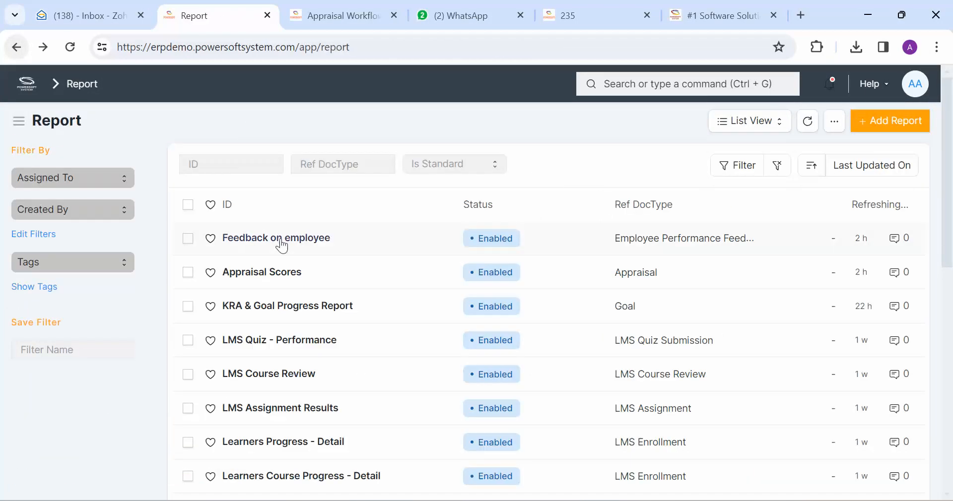
left_click(258, 282)
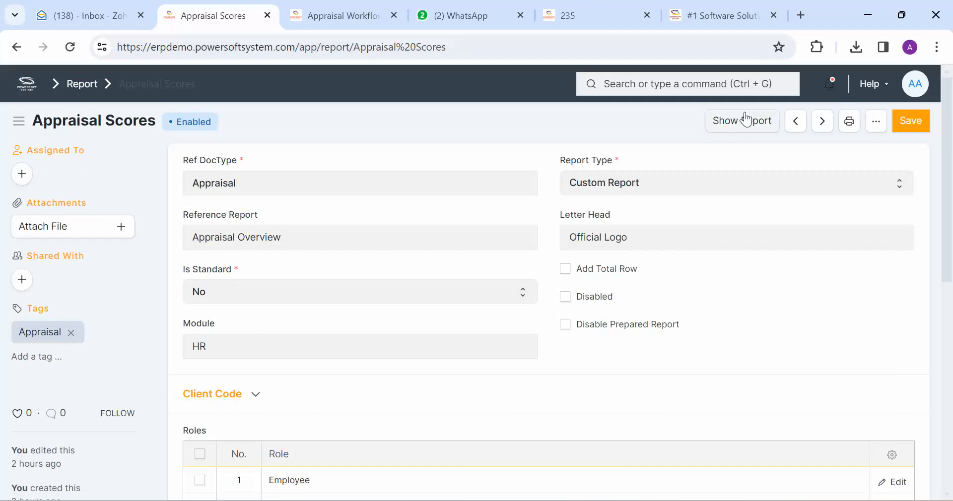
left_click(743, 121)
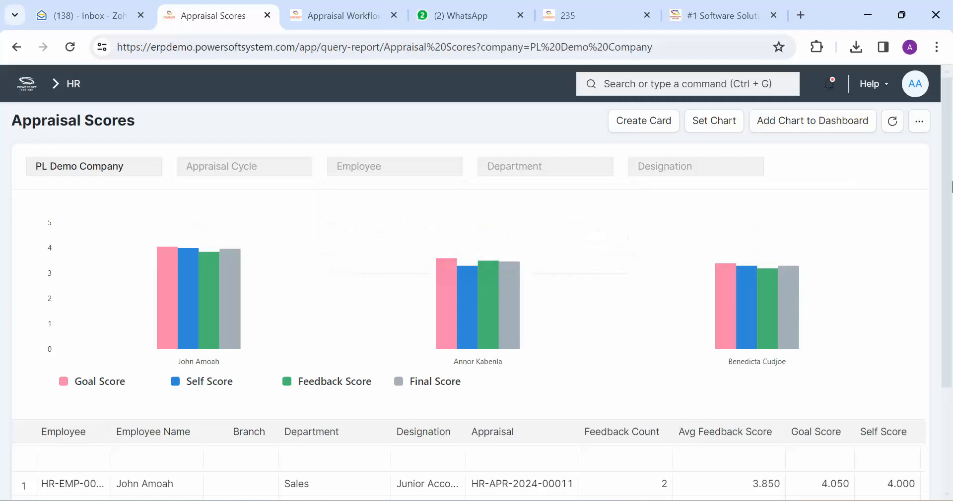
scroll(448, 327, "down", 3)
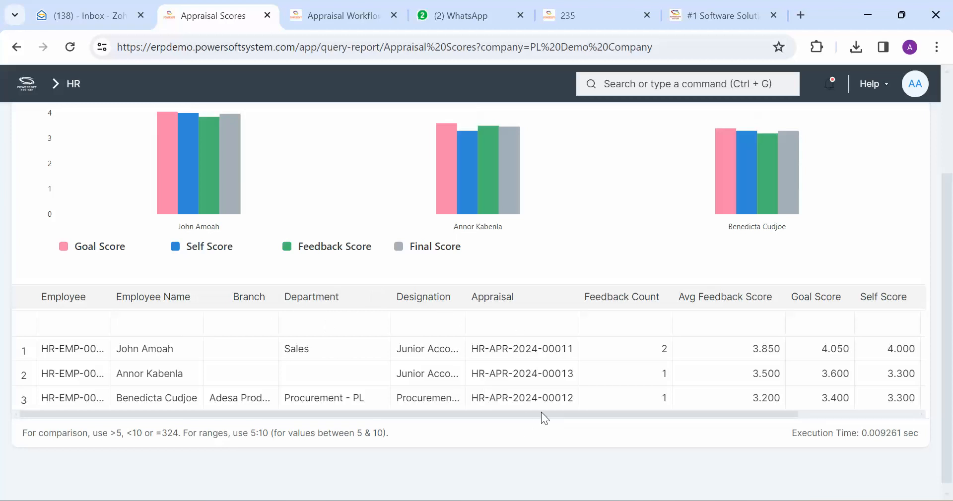
left_click_drag(541, 412, 684, 412)
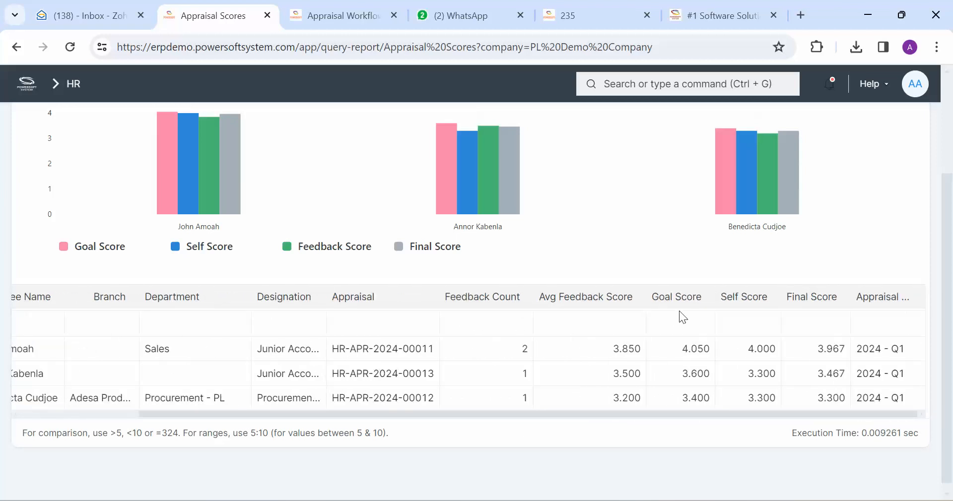
scroll(938, 298, "up", 3)
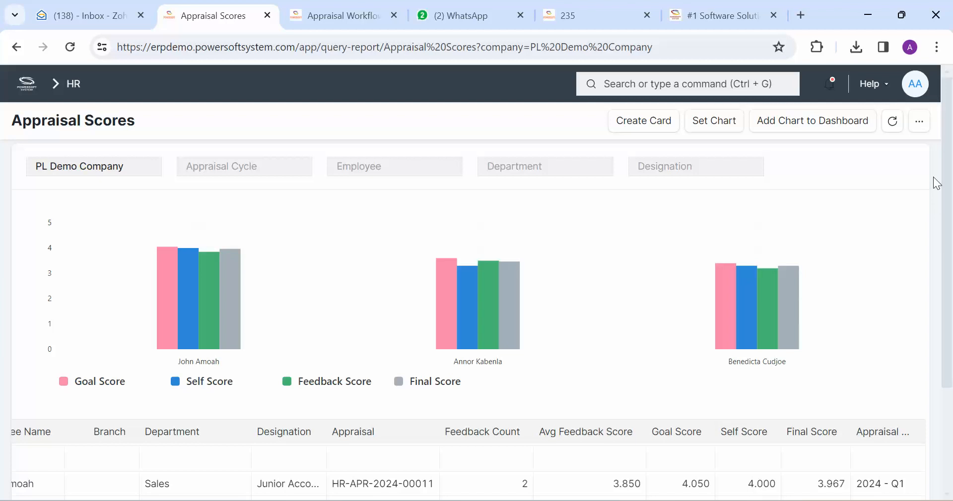
Filter the Appraisal Scores report to the Procurement - PL department and examine the filtered chart and row.
left_click(565, 172)
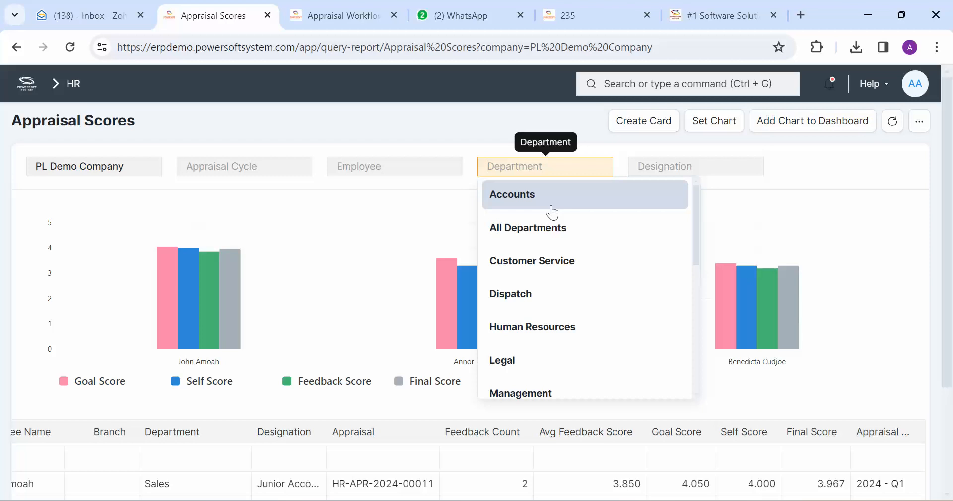
type("procu")
left_click(549, 201)
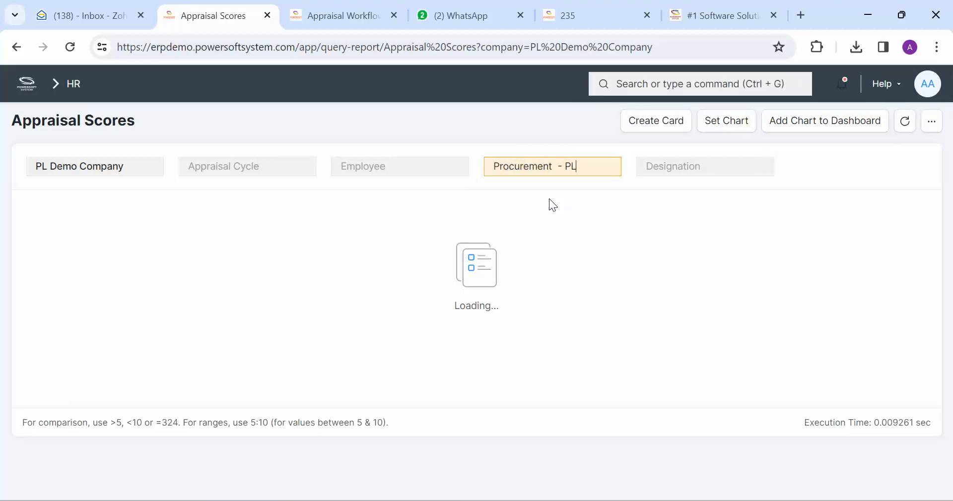
left_click_drag(952, 255, 949, 323)
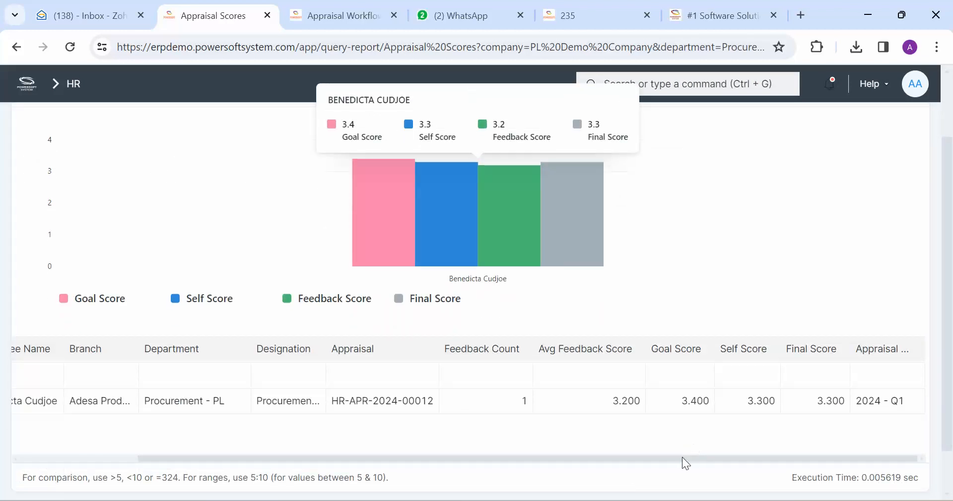
left_click_drag(633, 460, 466, 454)
scroll(903, 212, "up", 3)
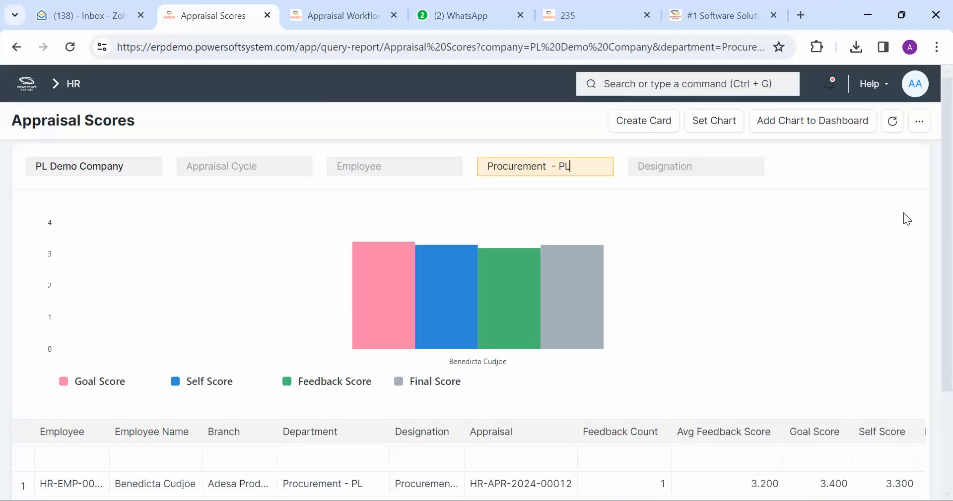
Clear the report's Department filter.
triple_click(579, 163)
key("BackSpace")
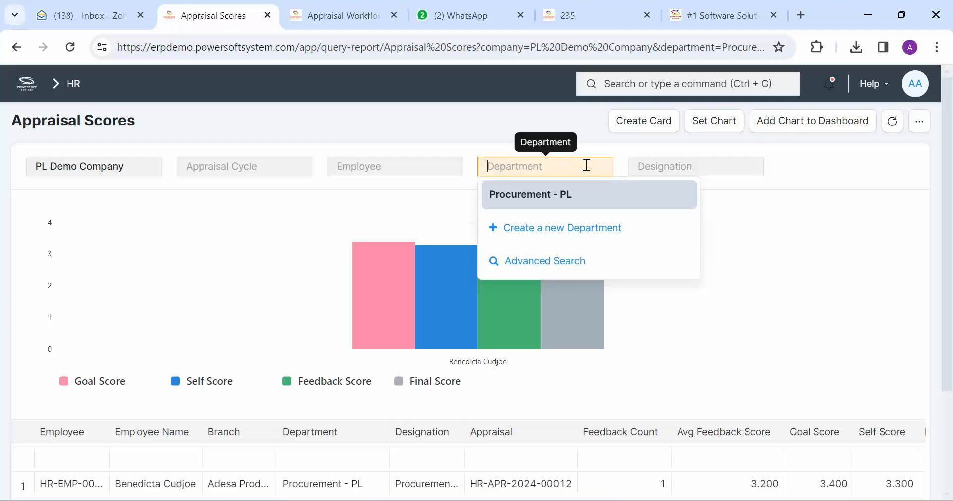
left_click(493, 134)
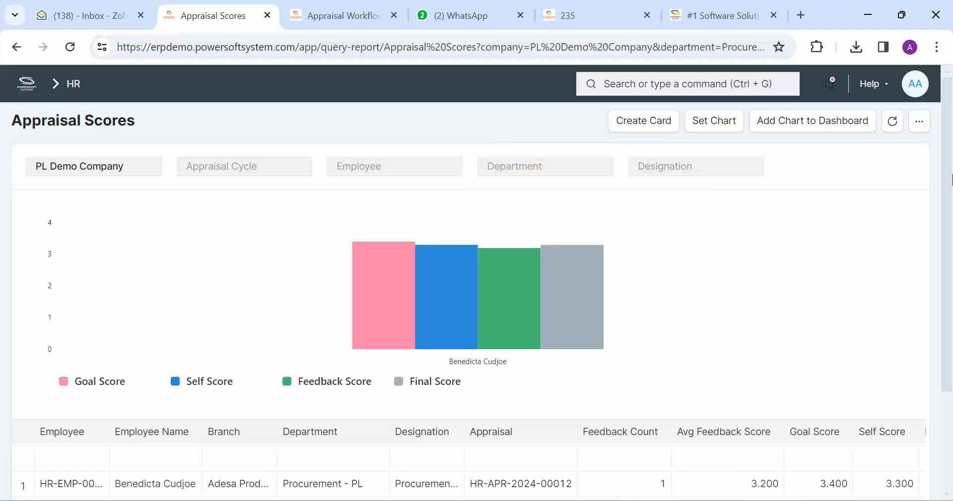
Generate a landscape PDF of the Appraisal Scores report with the Official Logo letter head.
left_click(919, 121)
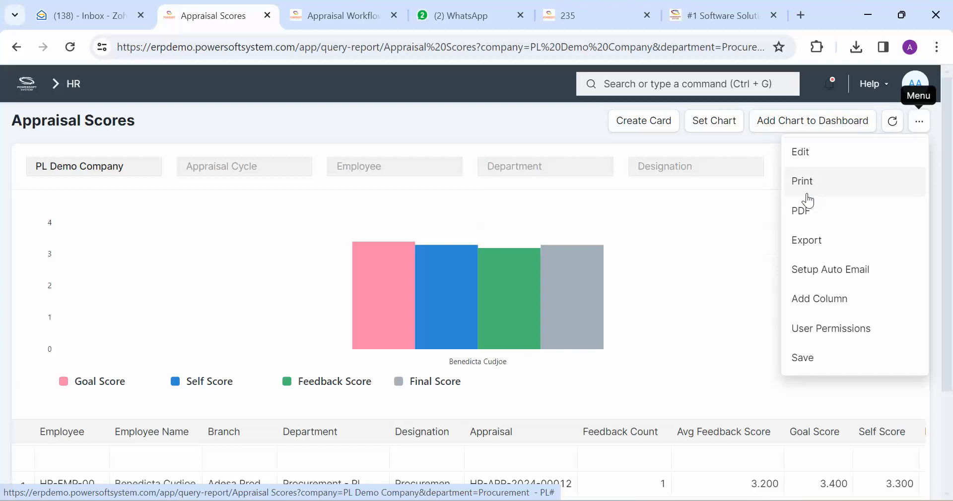
left_click(805, 211)
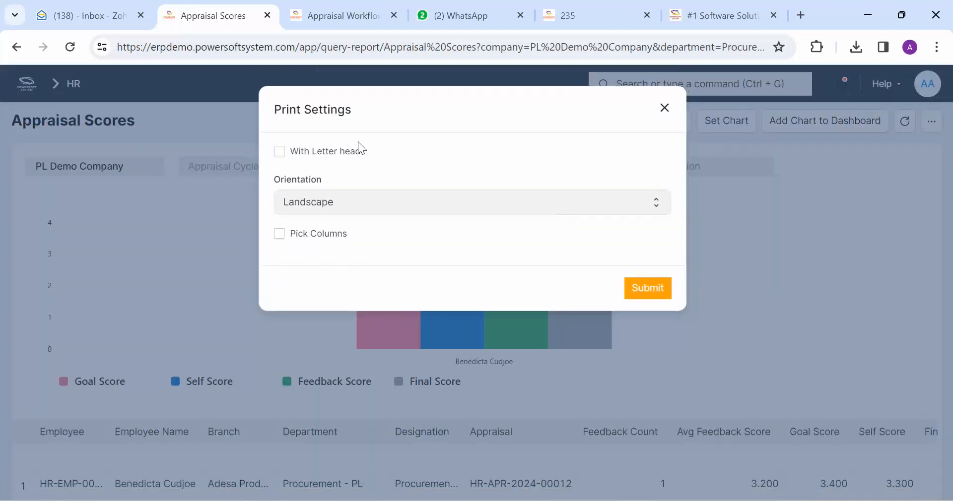
left_click(346, 148)
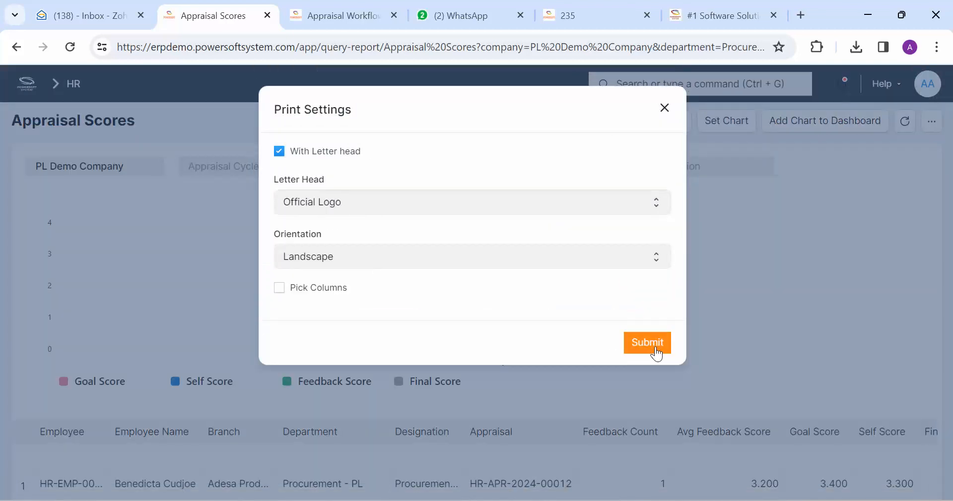
left_click(640, 343)
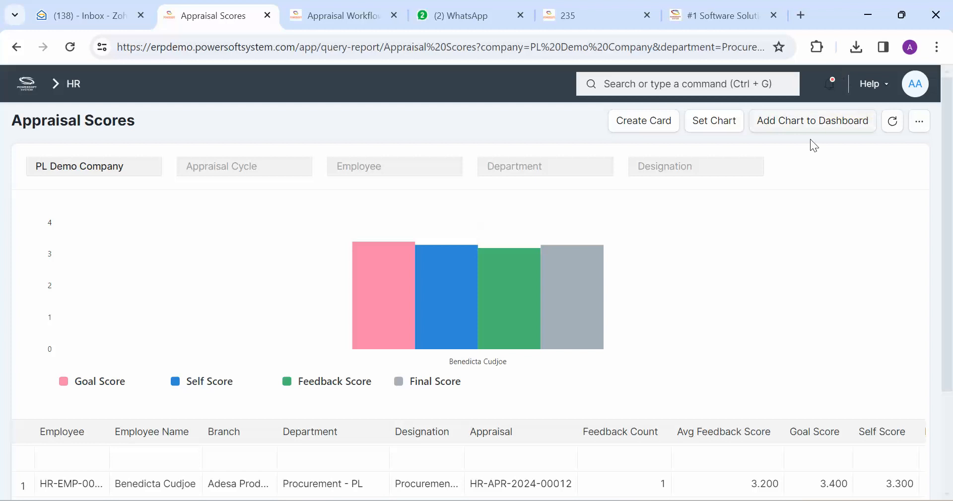
View the downloaded Appraisal Scores PDF in WPS Office, return to the report and dismiss the reopened print settings.
left_click(918, 122)
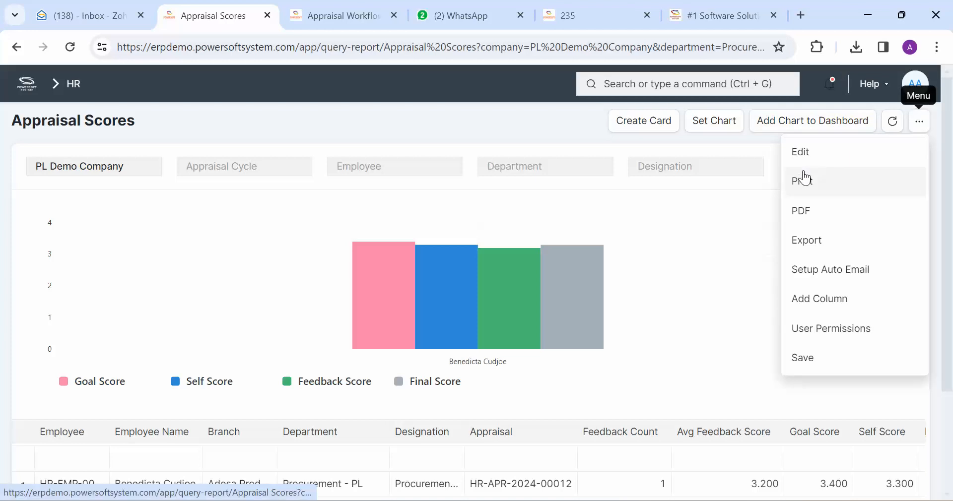
left_click(806, 212)
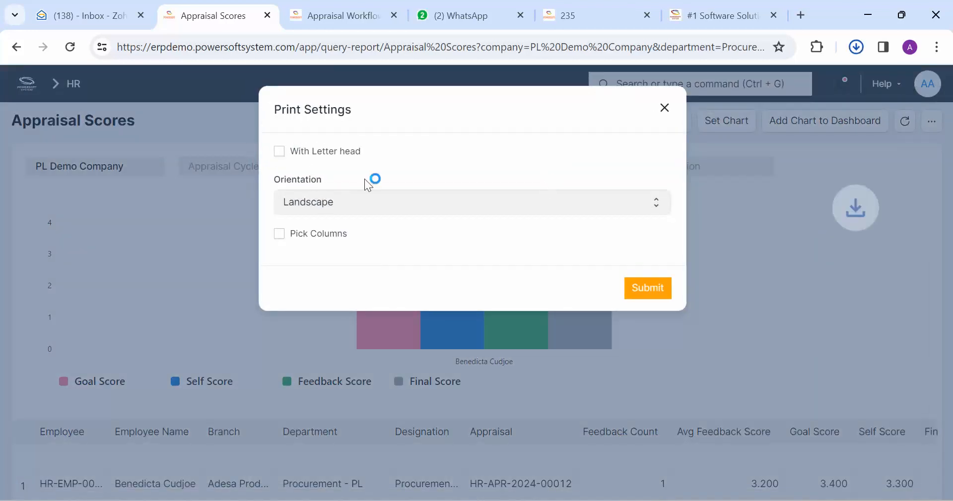
left_click(887, 454)
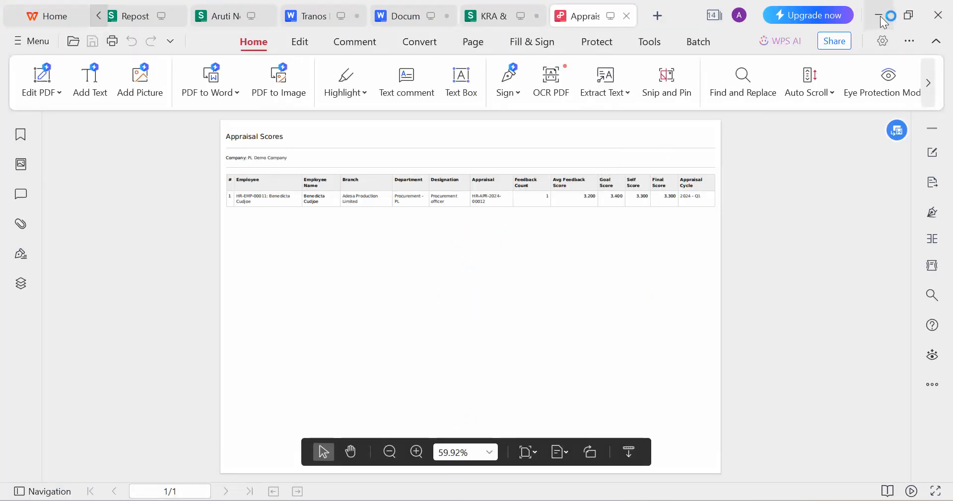
left_click(879, 15)
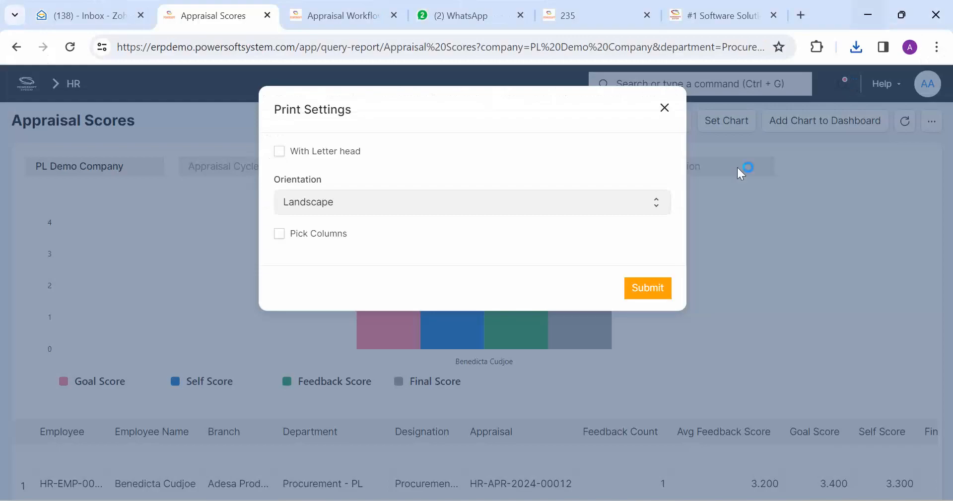
left_click(665, 108)
Generate a print view of the single-employee Appraisal Scores report with the letter head, examine it and close it.
left_click(919, 121)
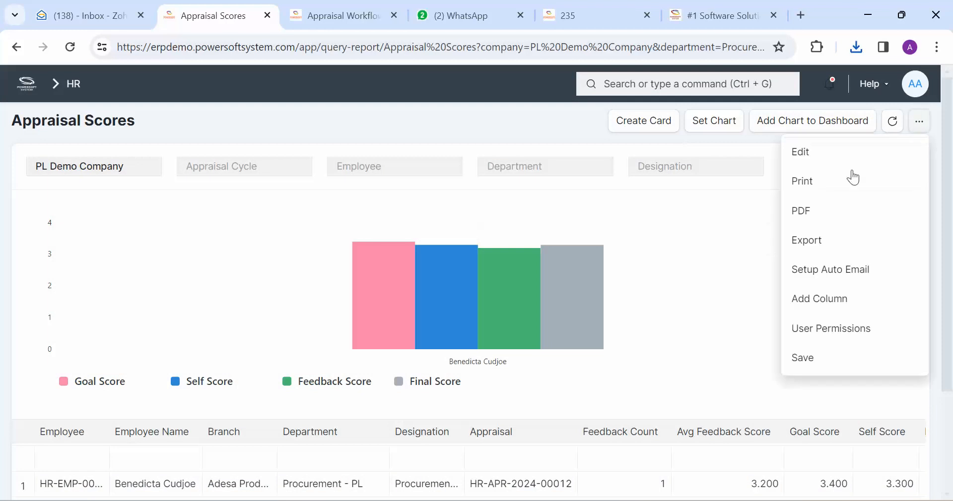
left_click(820, 183)
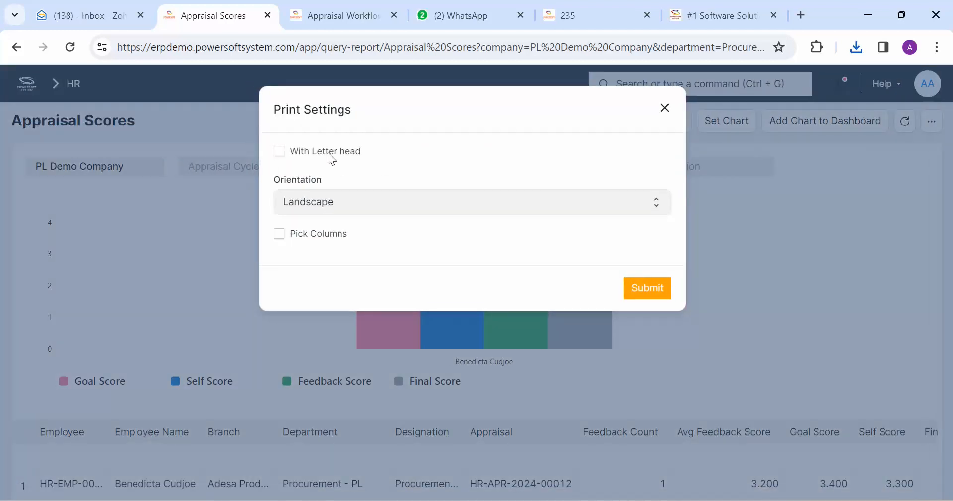
left_click(327, 152)
left_click(628, 350)
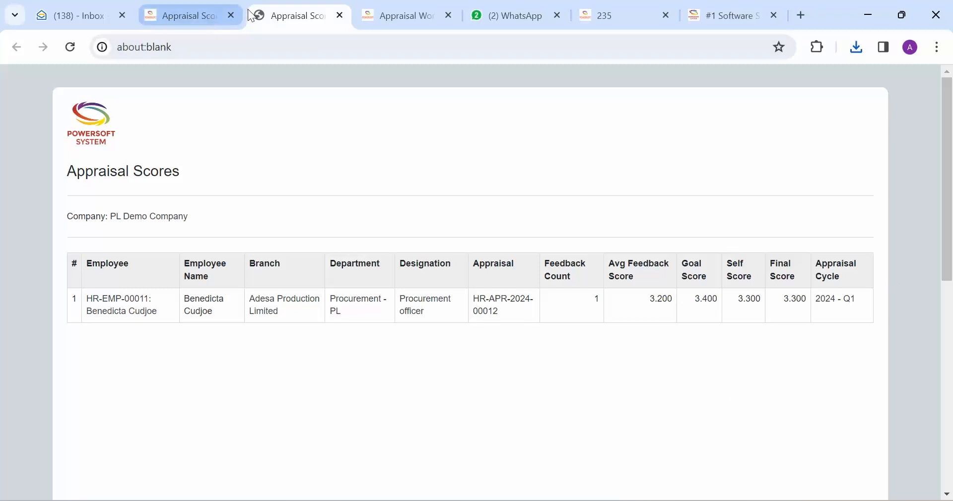
left_click(337, 15)
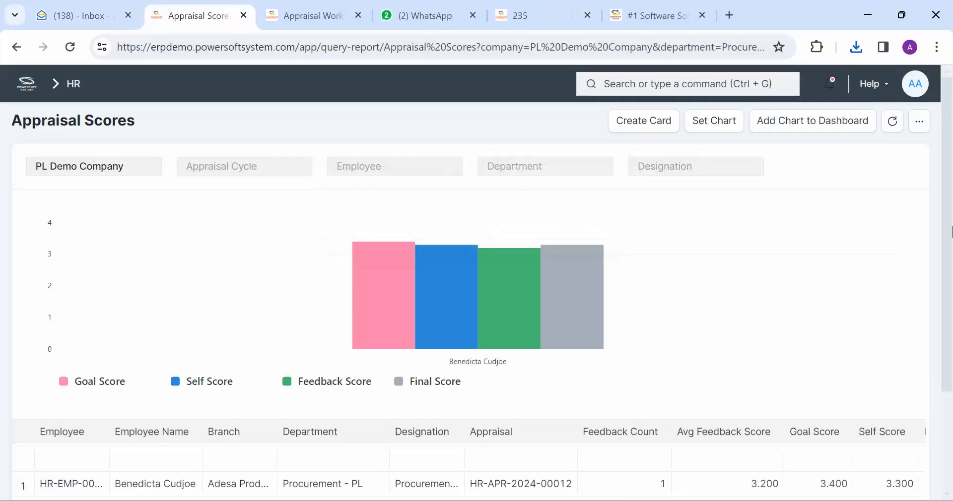
Refresh the Appraisal Scores report without the department filter and examine the chart and rows for all employees.
scroll(951, 325, "down", 3)
scroll(951, 326, "up", 3)
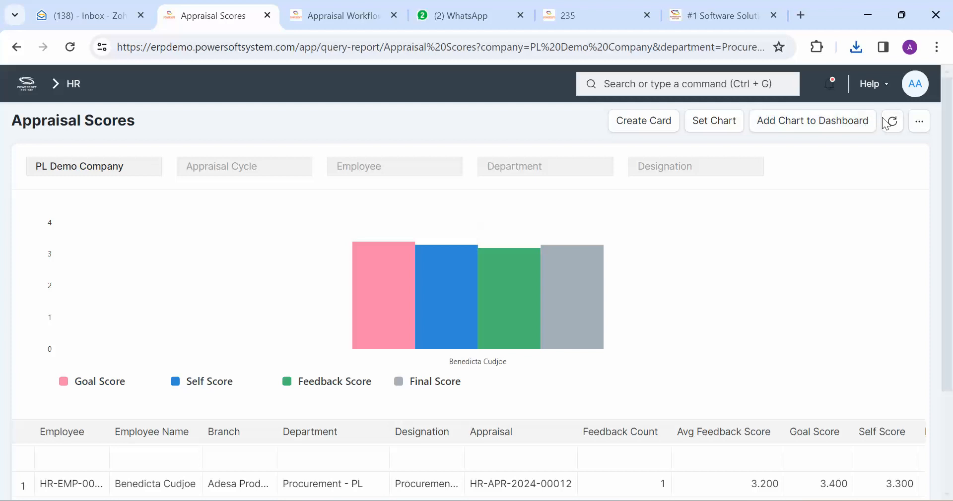
left_click(892, 120)
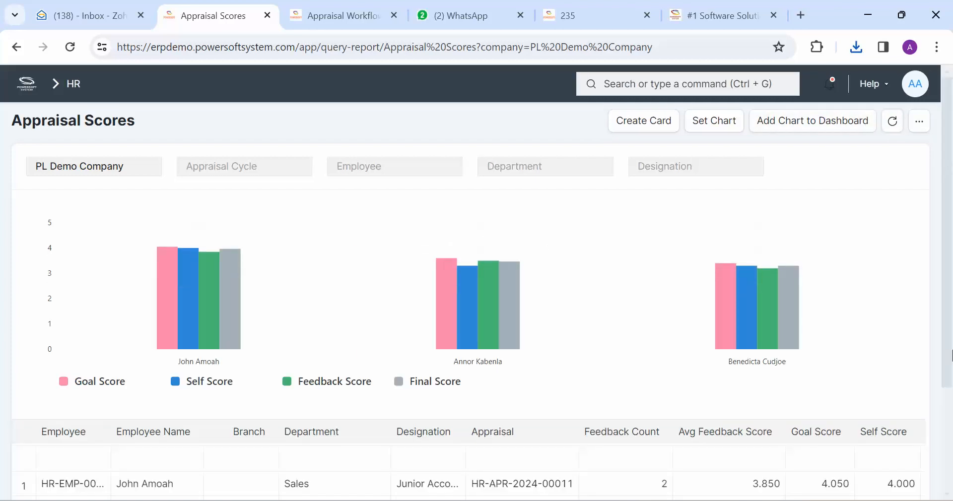
right_click(951, 355)
left_click_drag(951, 385, 950, 386)
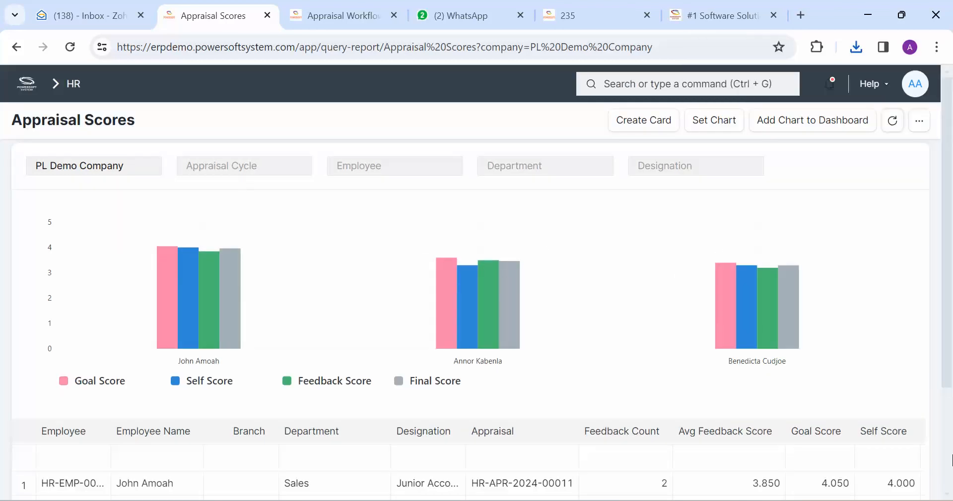
right_click(951, 459)
left_click(949, 449)
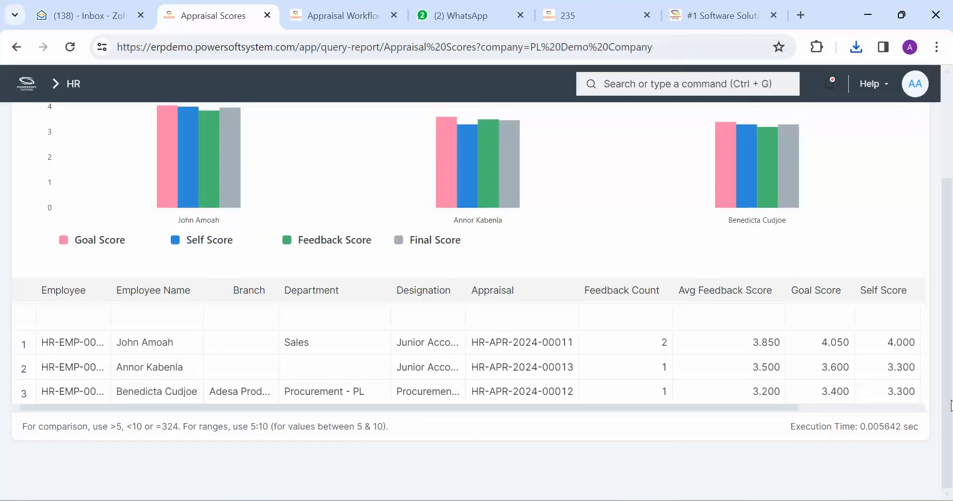
scroll(951, 406, "up", 3)
Generate a landscape print view of the full Appraisal Scores report with the Official Logo letter head.
left_click(919, 121)
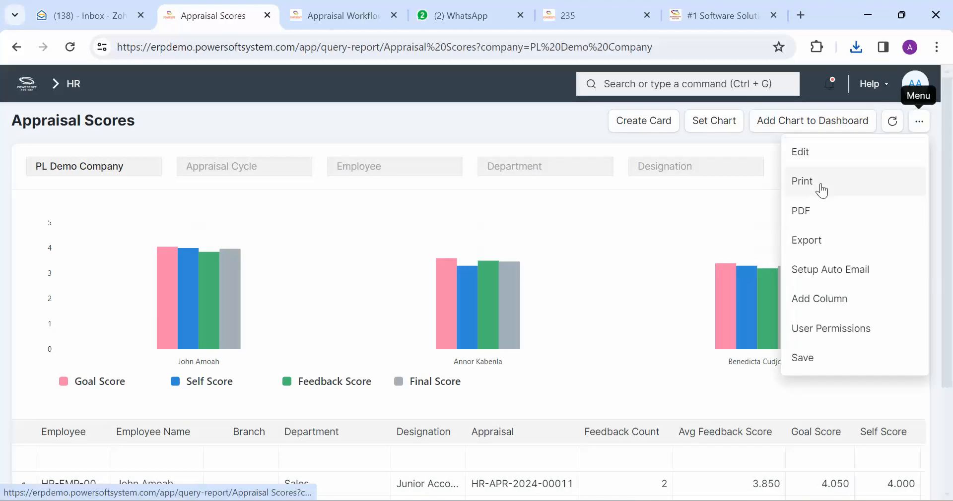
left_click(822, 191)
left_click(308, 152)
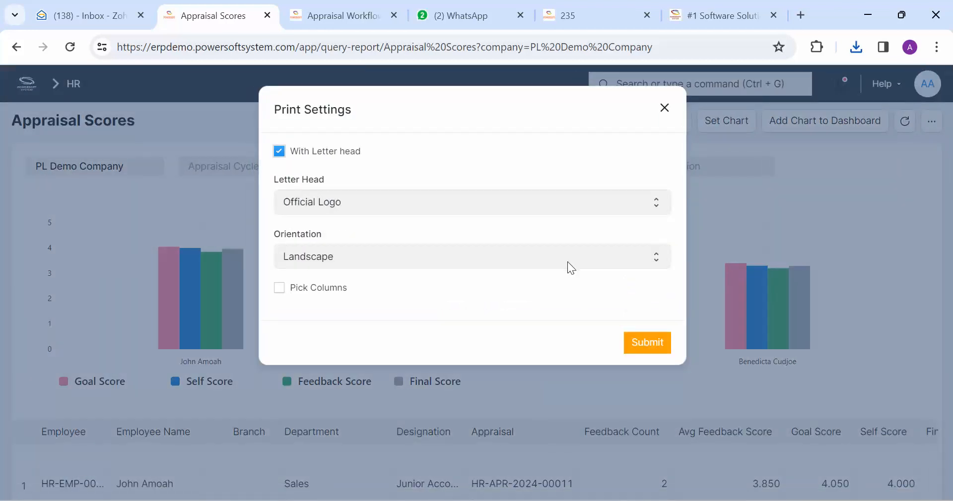
right_click(654, 349)
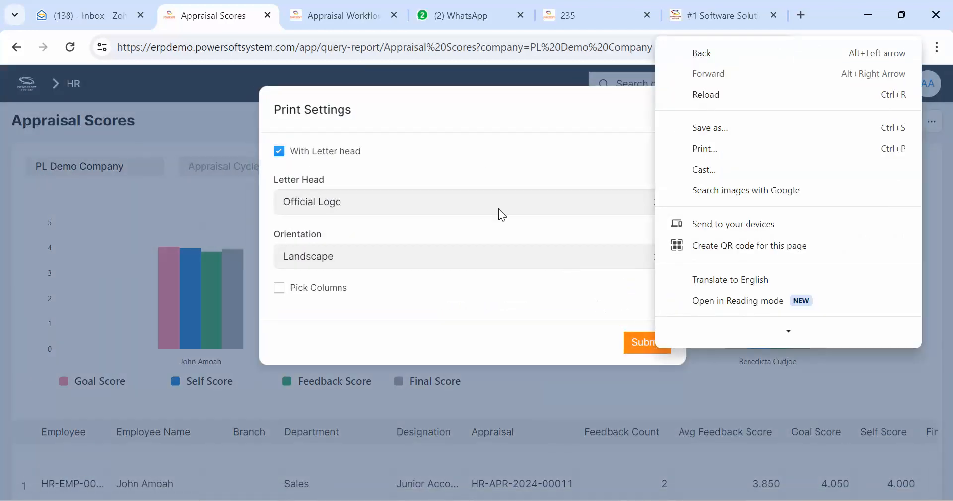
left_click(641, 349)
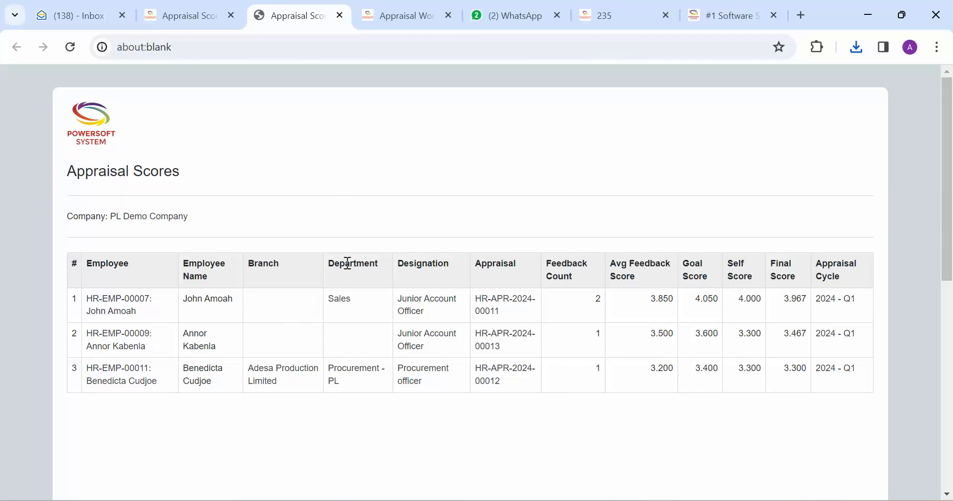
Examine the printed score table and open the appraisal record linked in its first row.
left_click_drag(296, 380, 462, 423)
left_click(596, 439)
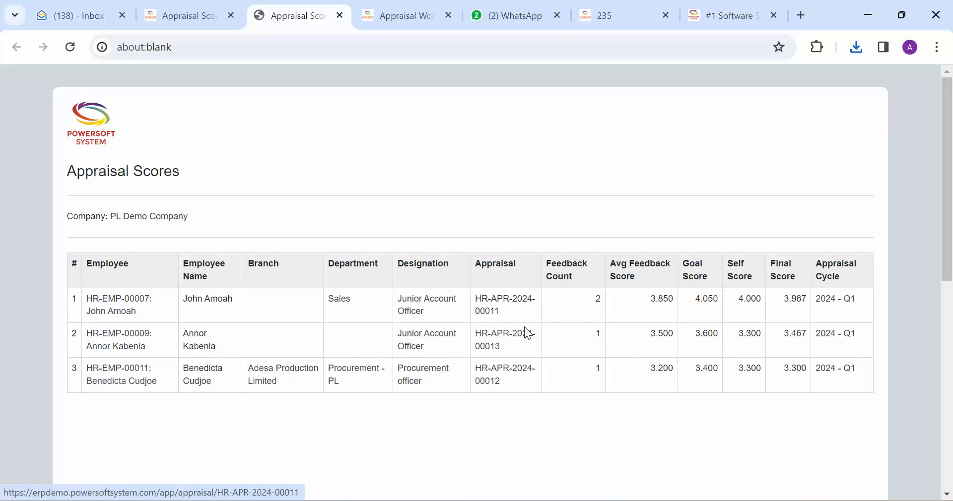
left_click(491, 310)
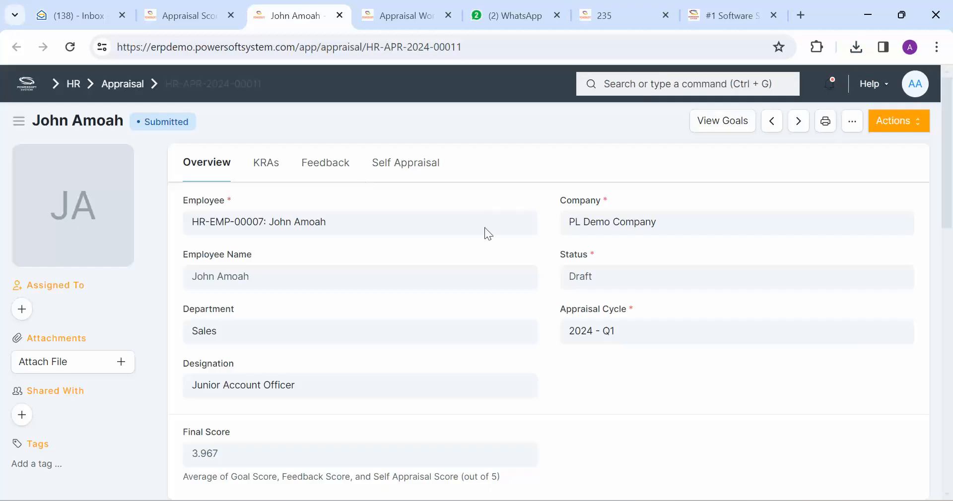
Return to the report list from the Appraisal Scores report and show the Feedback on employee report.
left_click(155, 25)
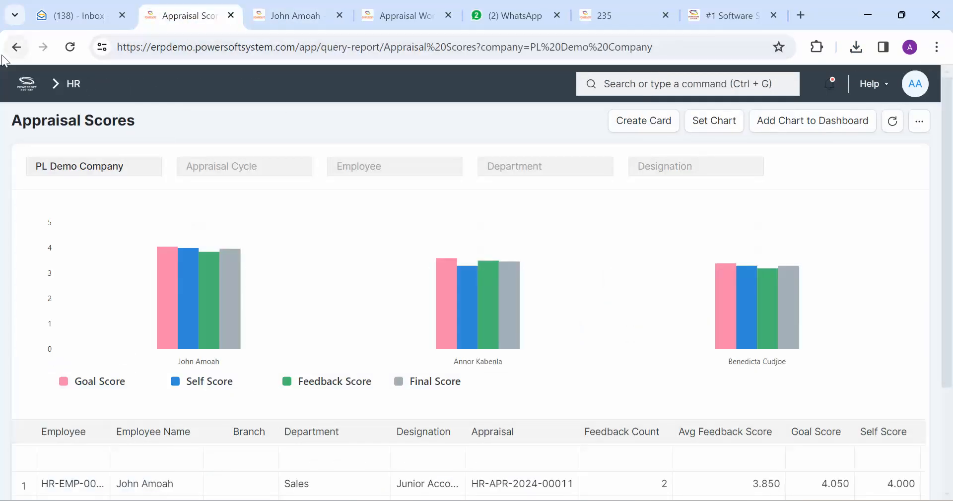
left_click(17, 47)
left_click(16, 47)
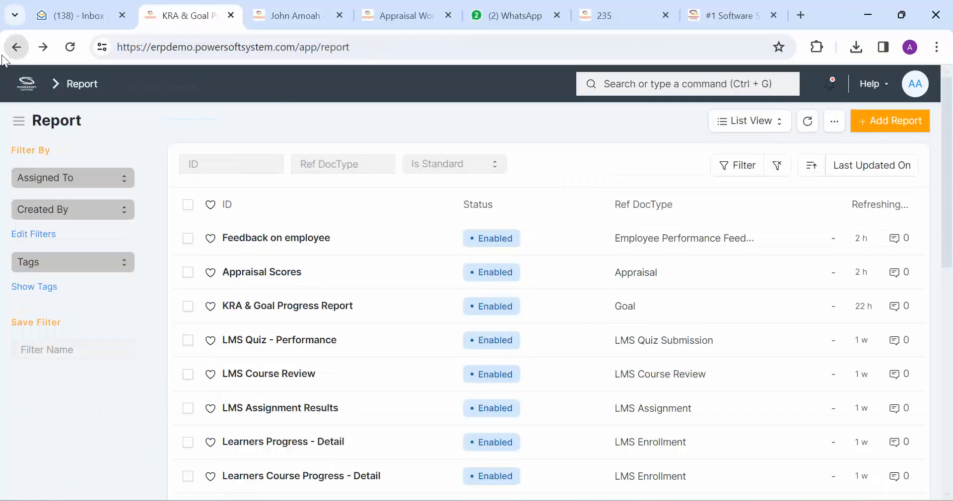
left_click(290, 237)
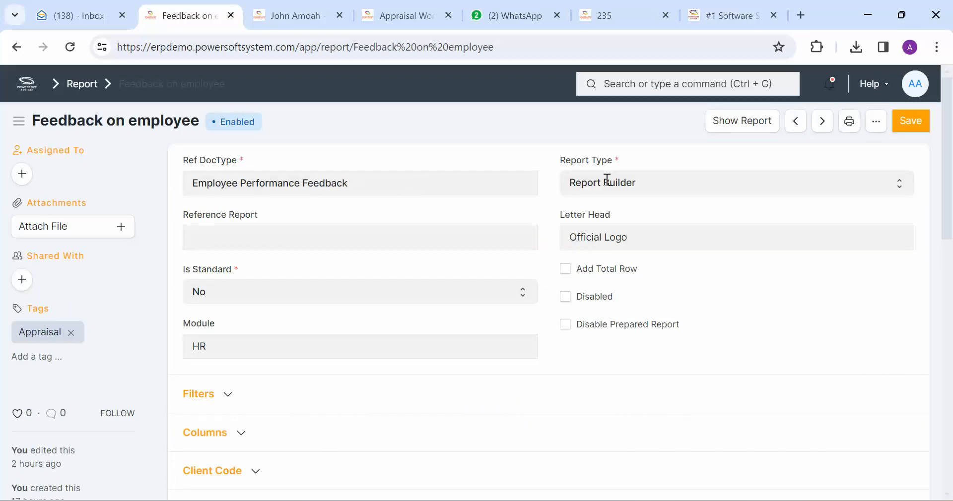
left_click(731, 130)
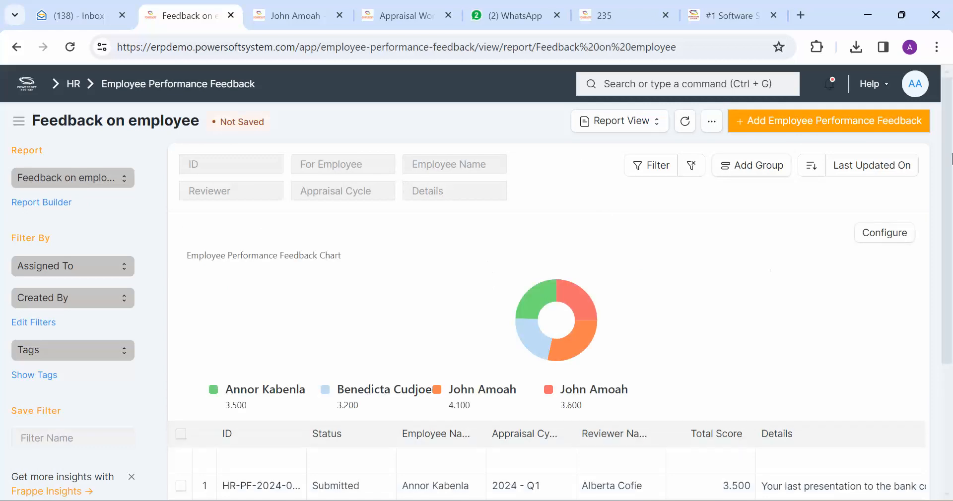
Widen the Reviewer Name column in the feedback table so its full heading fits.
scroll(501, 303, "down", 3)
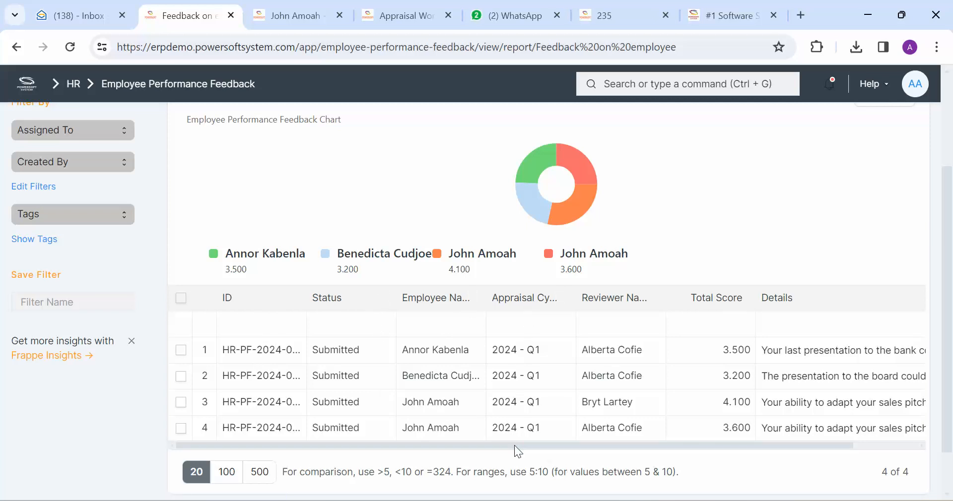
left_click_drag(514, 446, 549, 452)
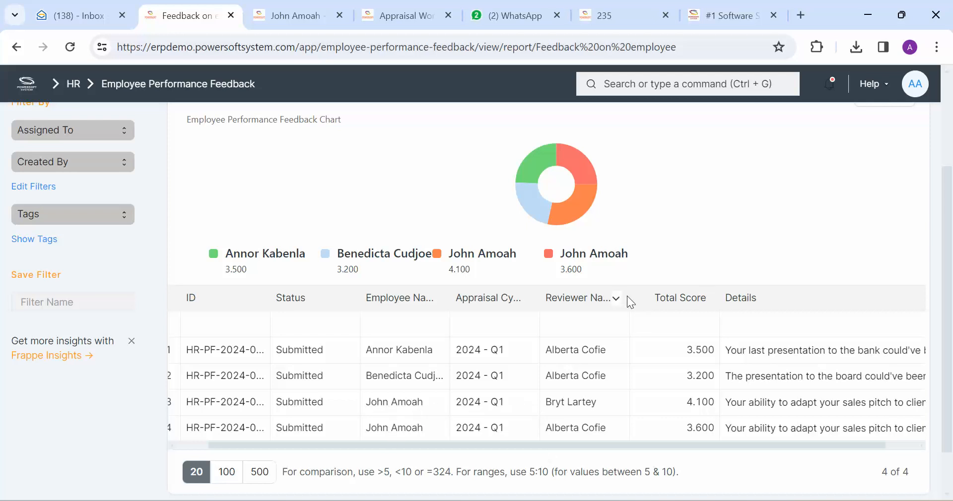
left_click_drag(630, 292, 658, 295)
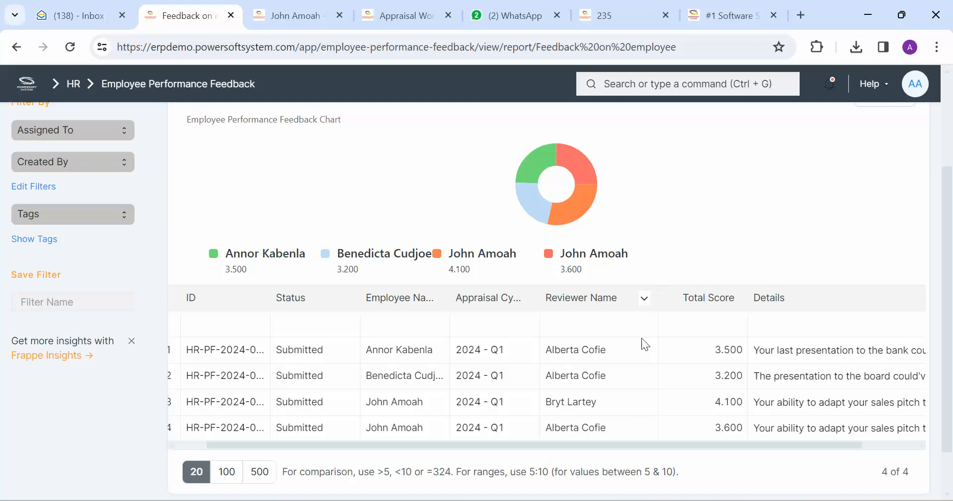
Check the reviewer of each feedback row and examine the total scores and details columns.
left_click(614, 350)
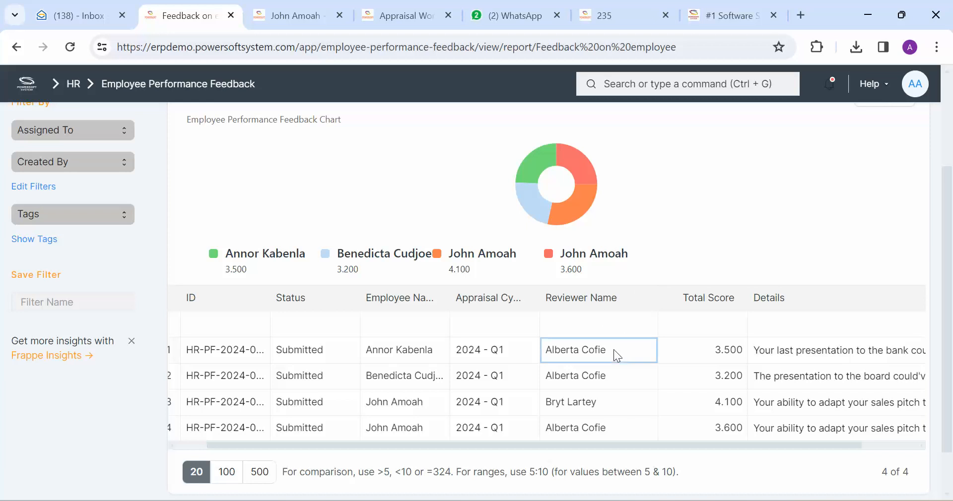
left_click(619, 375)
left_click(620, 402)
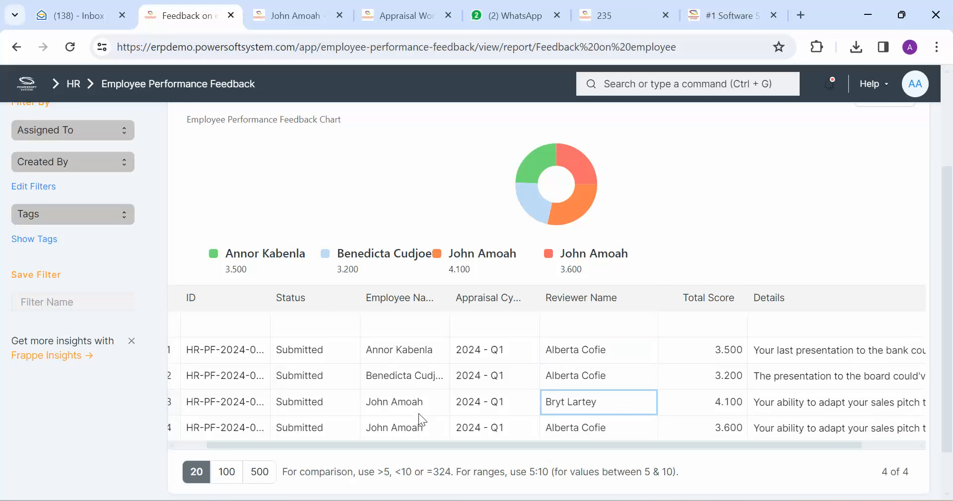
left_click(641, 430)
scroll(660, 448, "right", 2)
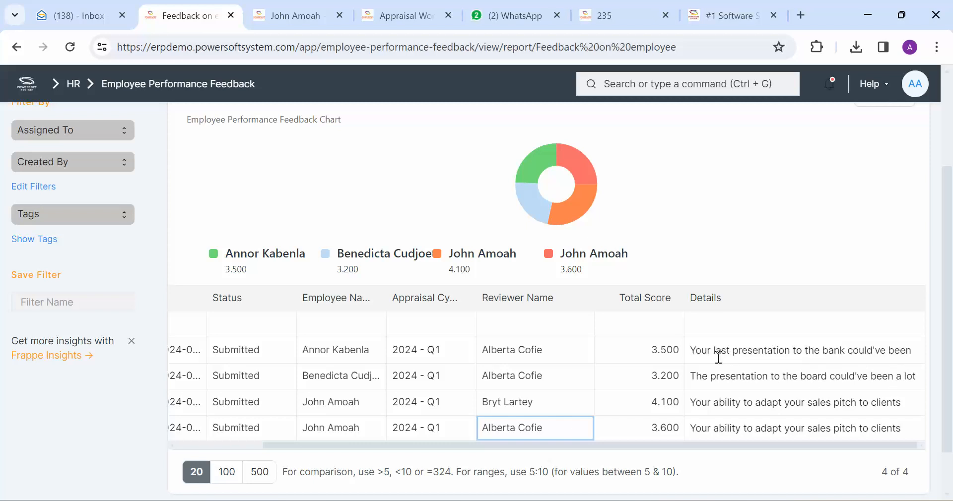
Hide the sidebar of the Feedback on employee report and examine the Employee Performance Feedback Chart.
right_click(933, 153)
scroll(931, 152, "up", 3)
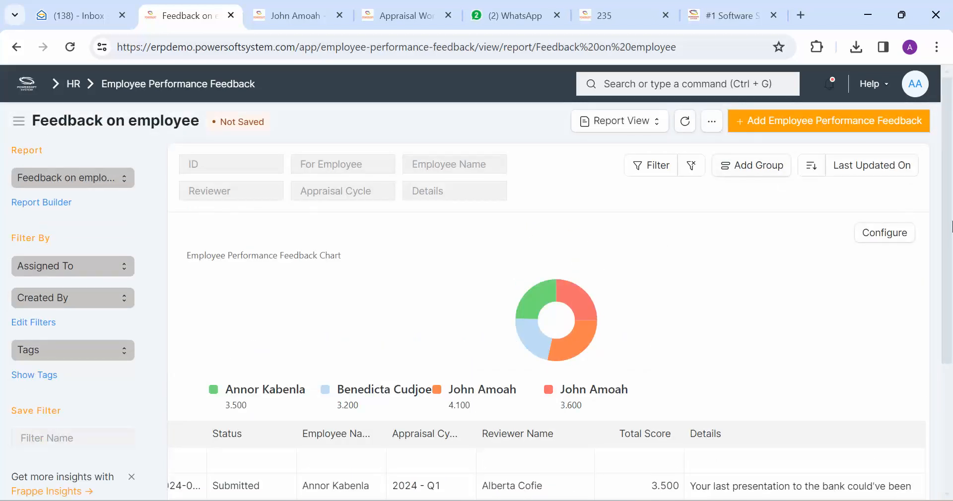
left_click(19, 121)
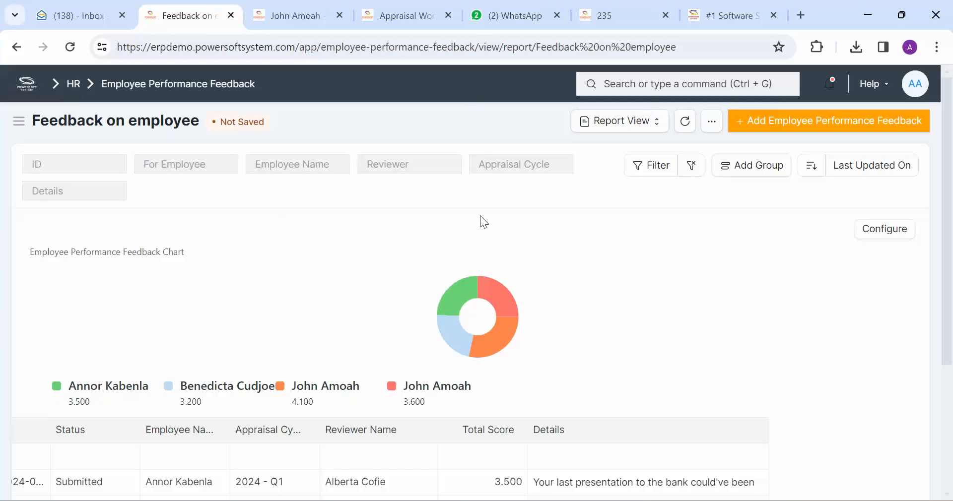
mouse_move(495, 283)
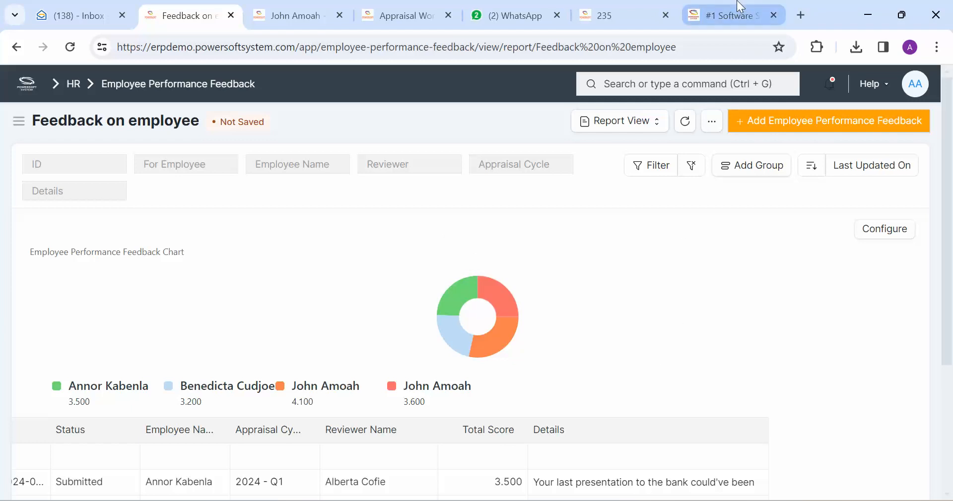
Switch to the Powersoft System website and open its Contact Us page.
left_click(730, 15)
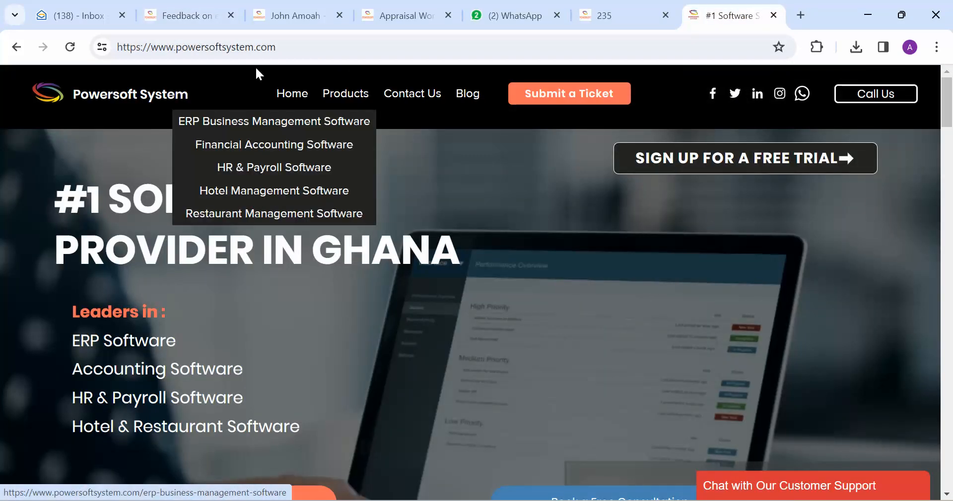
left_click(281, 48)
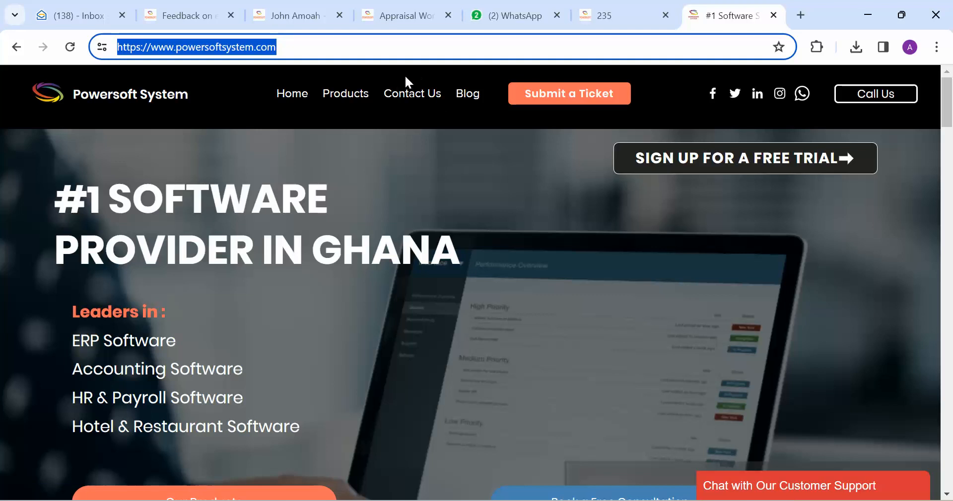
left_click(408, 96)
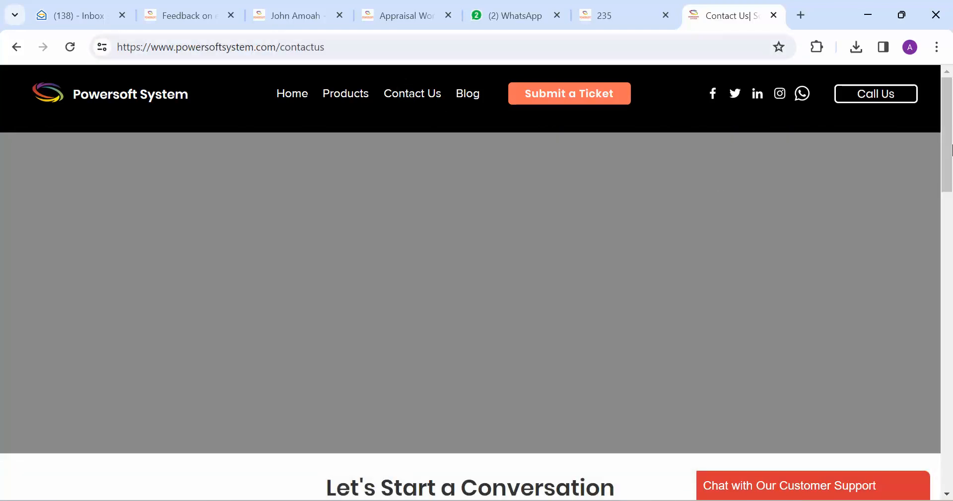
Examine the Contact Us page's demo scheduling links, points of contact and enquiry form.
scroll(951, 174, "down", 1)
scroll(950, 175, "down", 5)
scroll(934, 165, "up", 6)
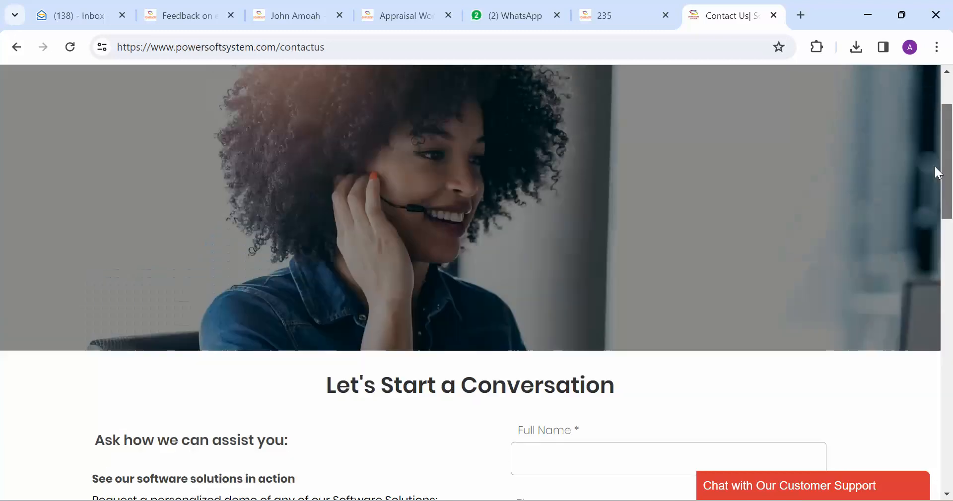
scroll(930, 135, "down", 4)
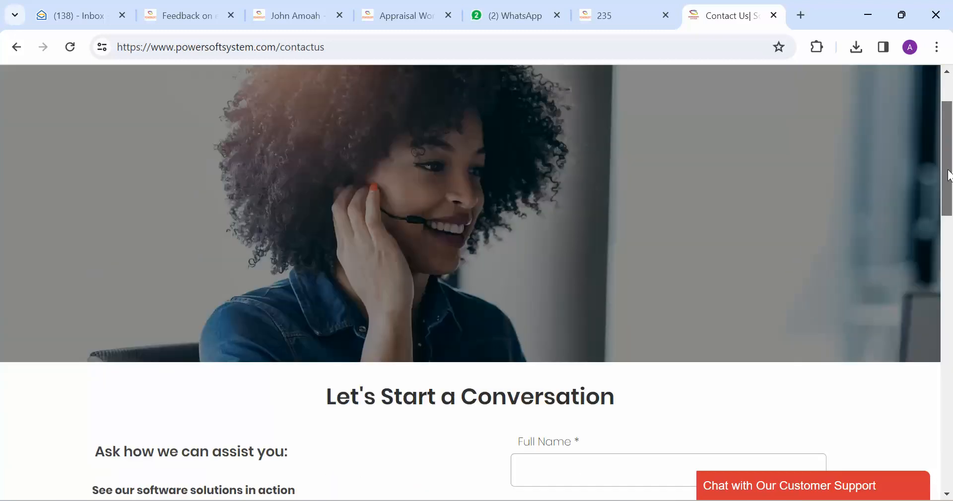
scroll(951, 206, "down", 3)
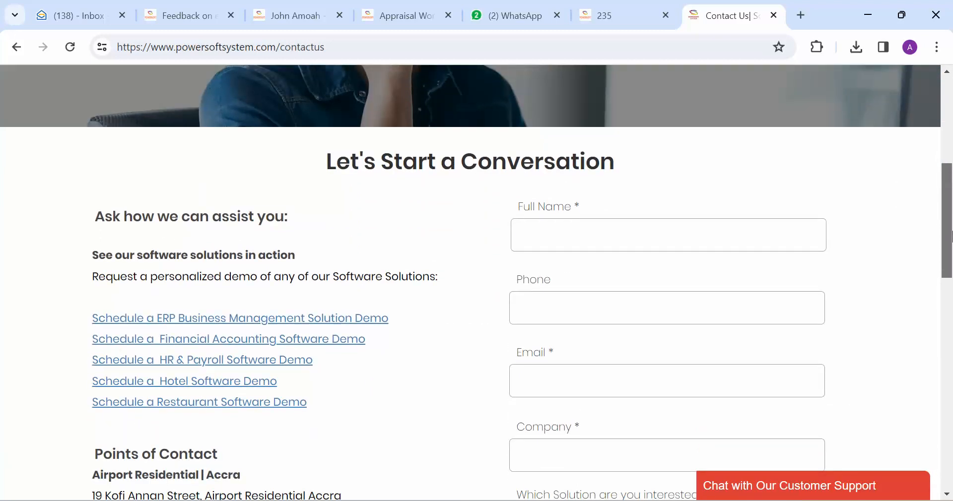
scroll(952, 246, "down", 6)
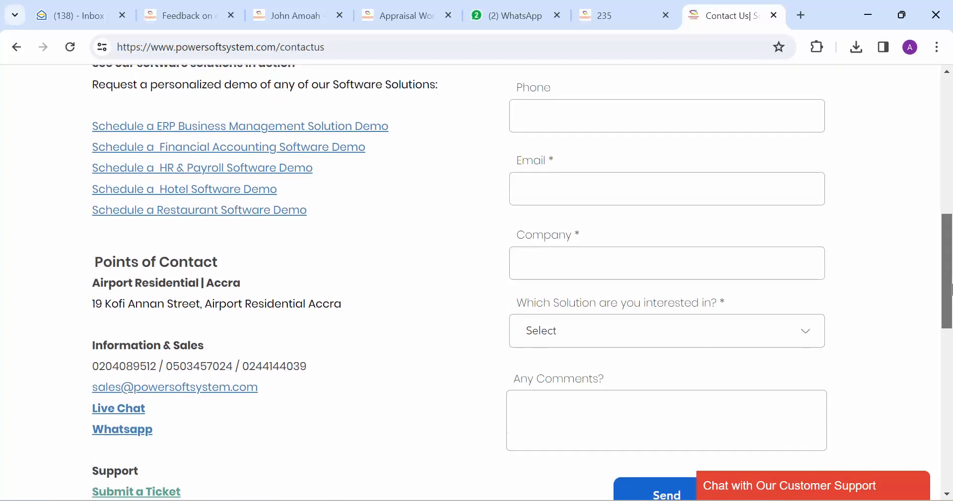